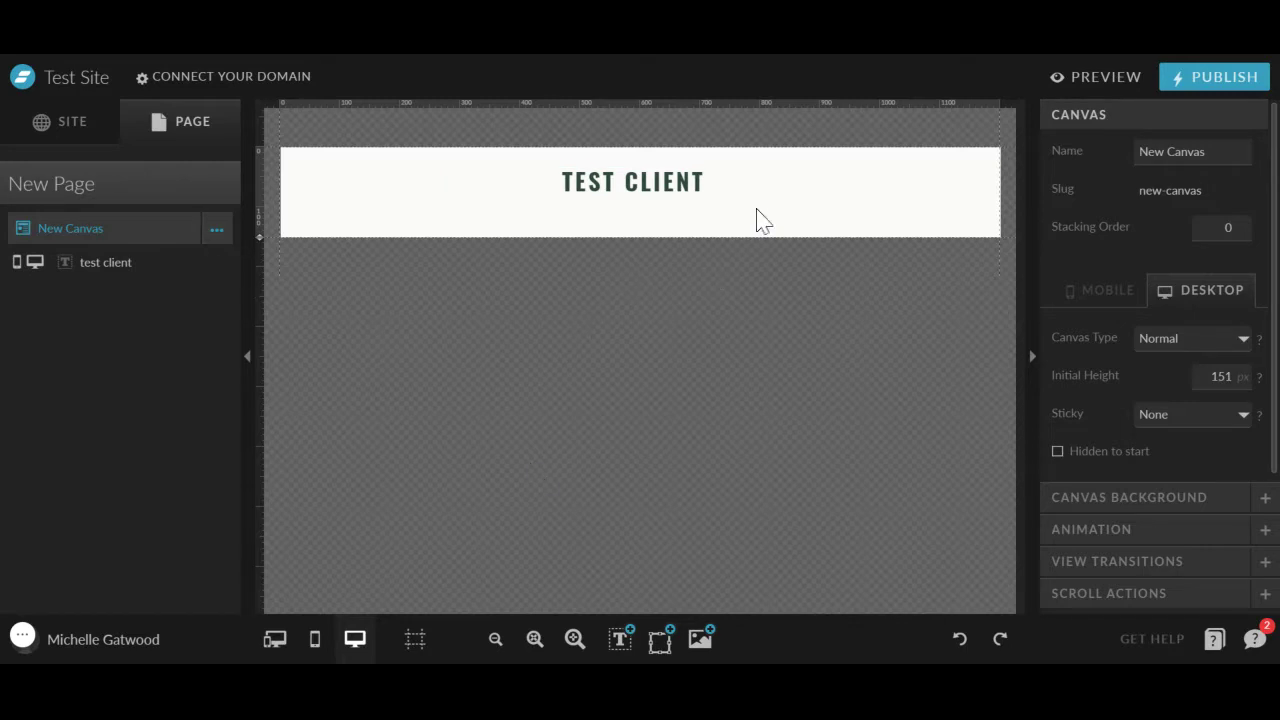
Add a blank canvas to the page and rename it 'FAQ Header'
left_click(218, 190)
left_click(223, 187)
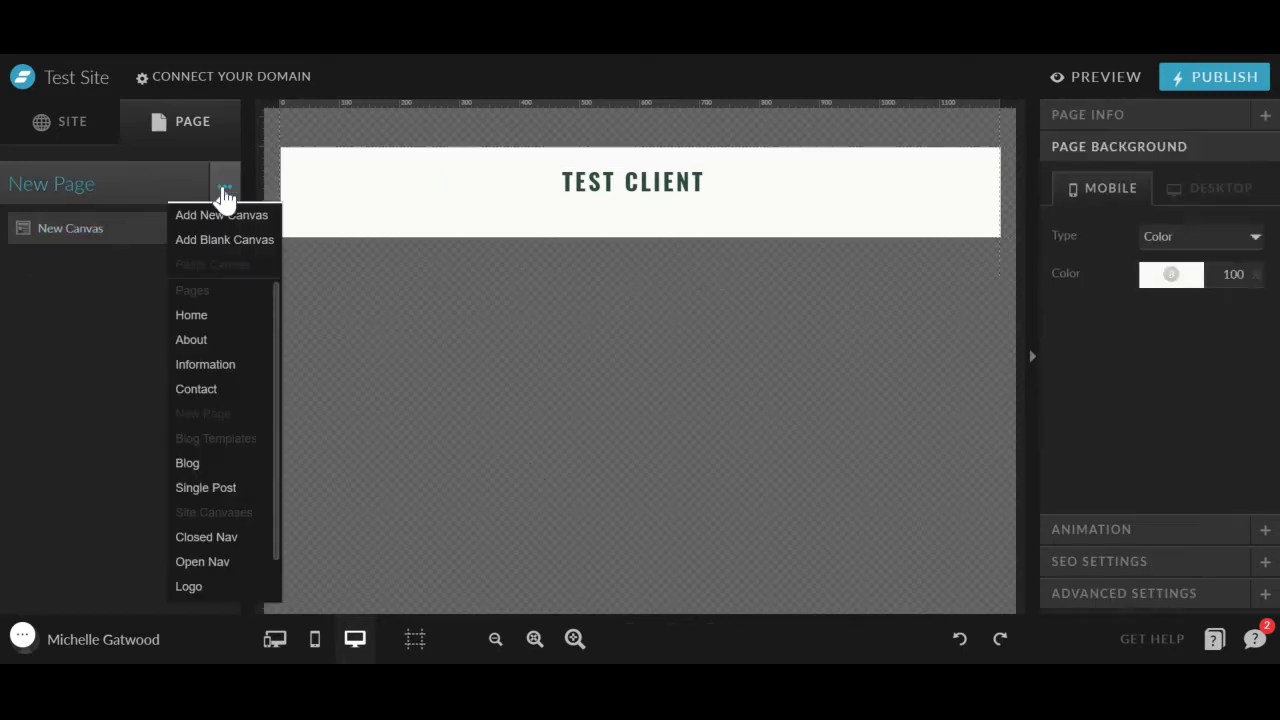
left_click(240, 255)
left_click(117, 265)
left_click(216, 263)
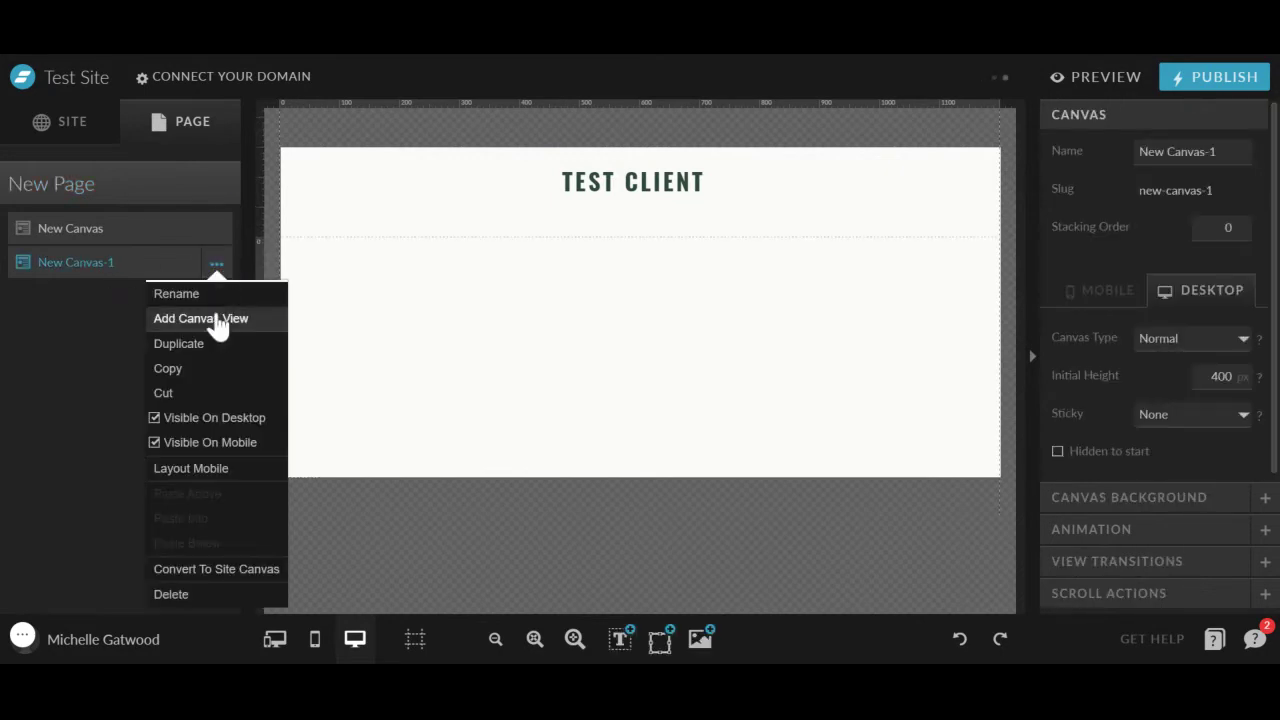
left_click(176, 293)
type("FA")
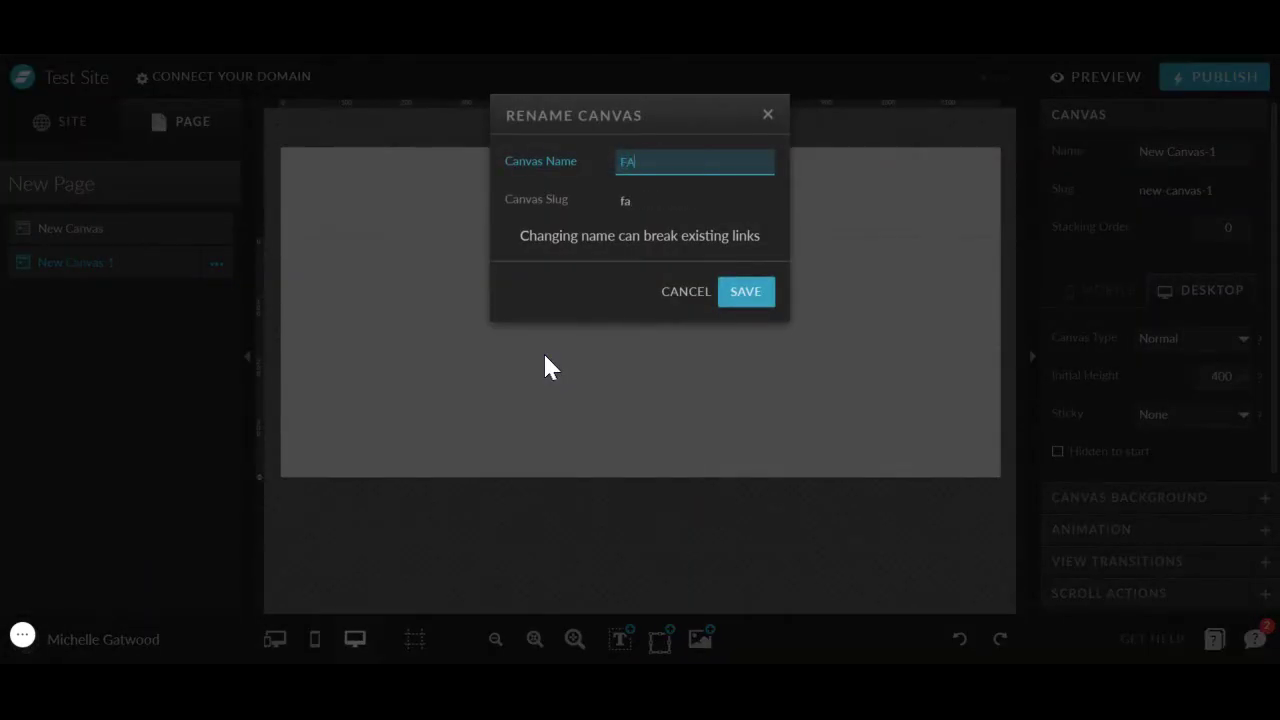
type("Q Header")
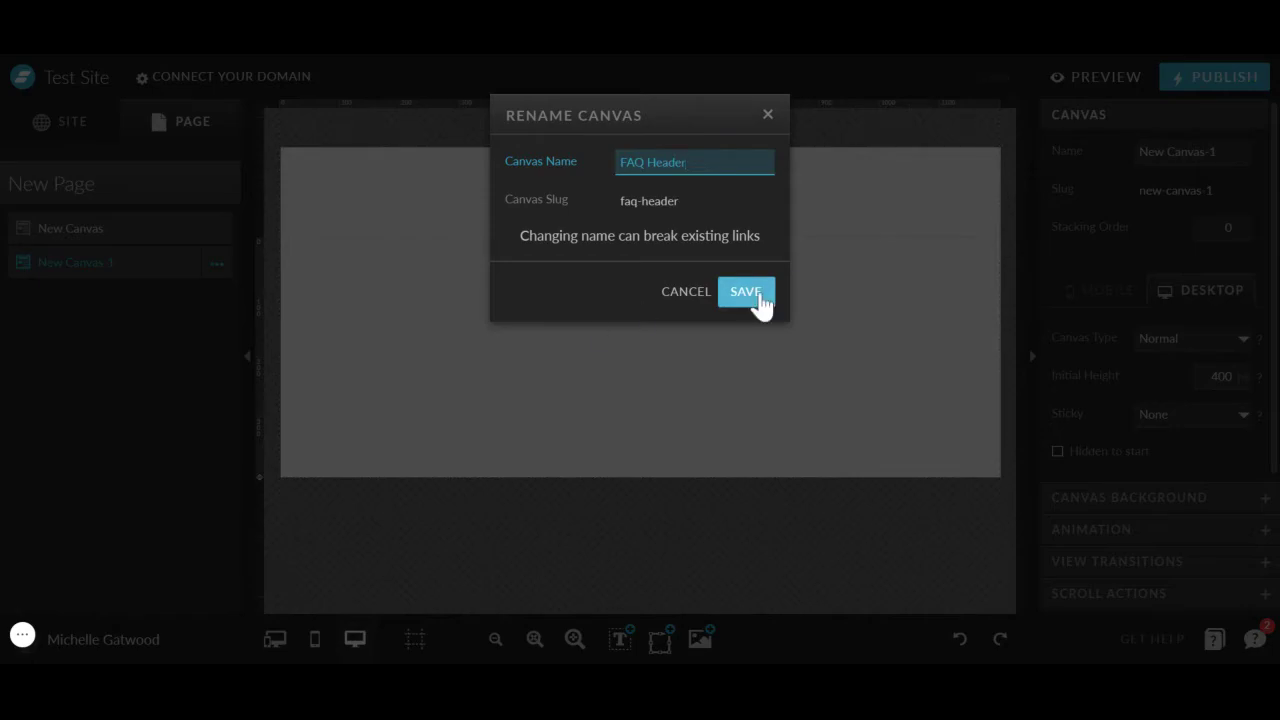
left_click(748, 295)
Insert a heading near the top of the canvas and make it read 'FAQ'
mouse_move(650, 635)
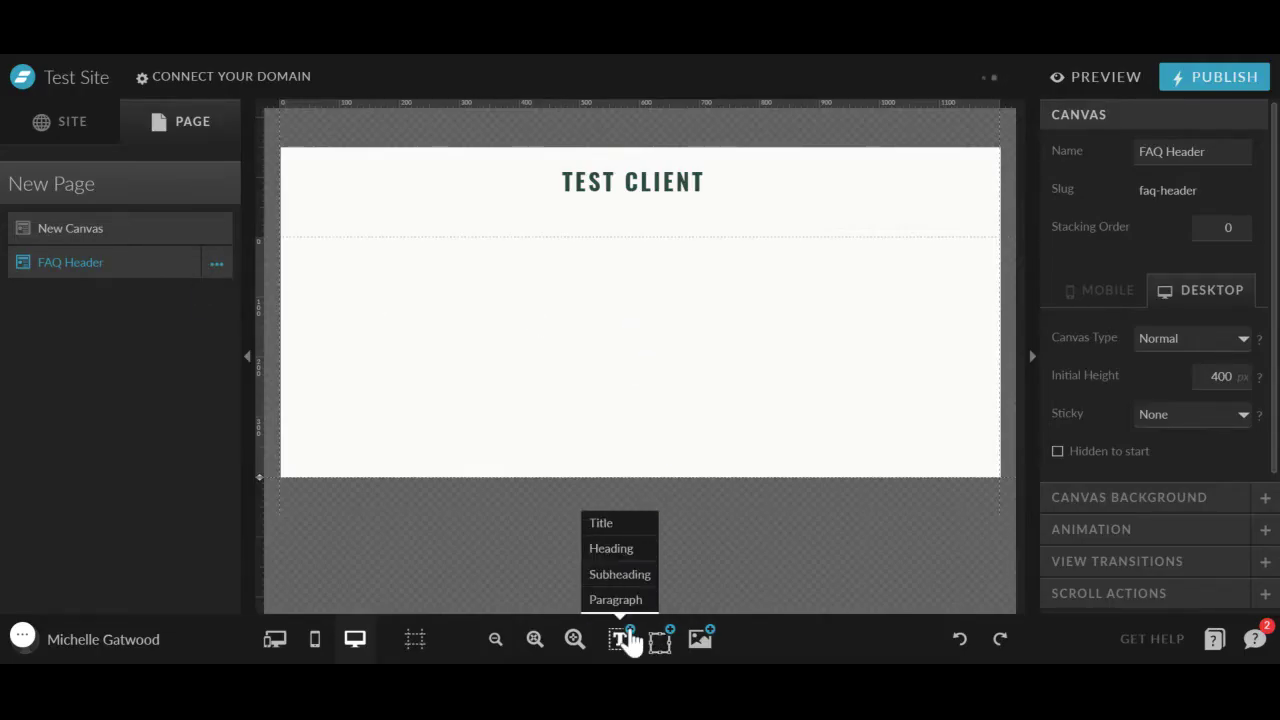
left_click(618, 545)
left_click_drag(652, 362, 640, 277)
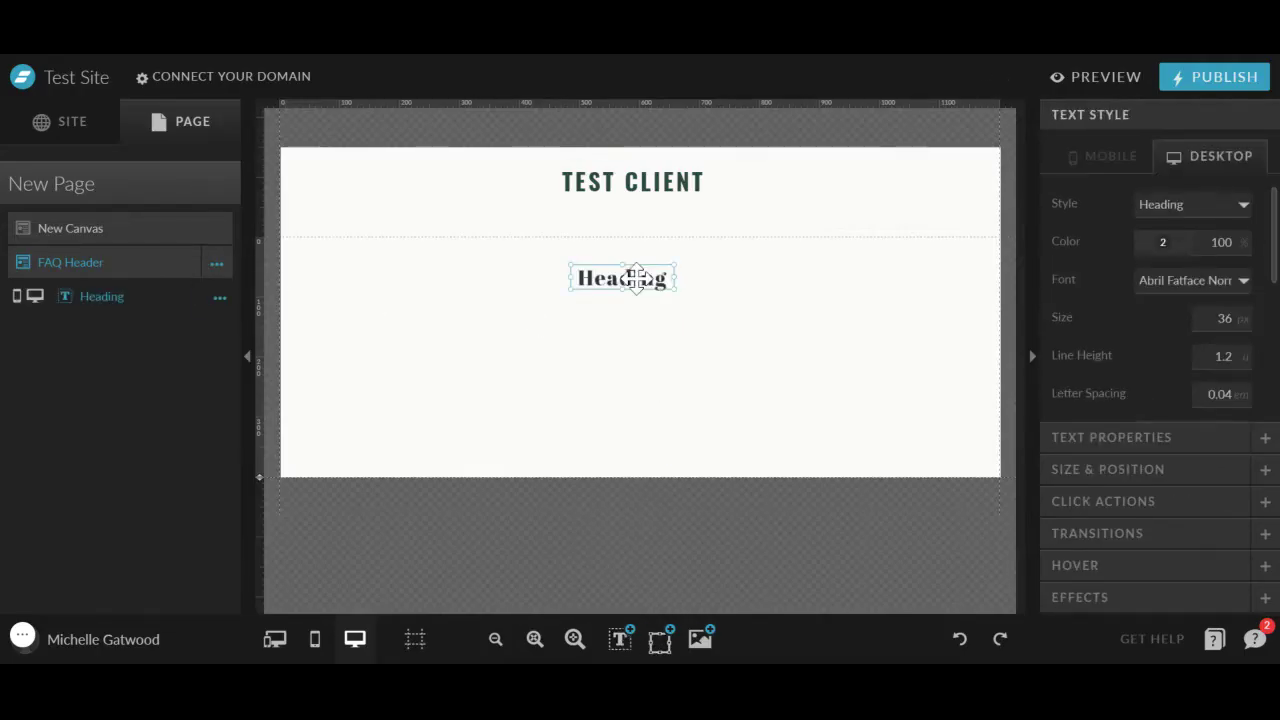
double_click(655, 285)
type("FAQ")
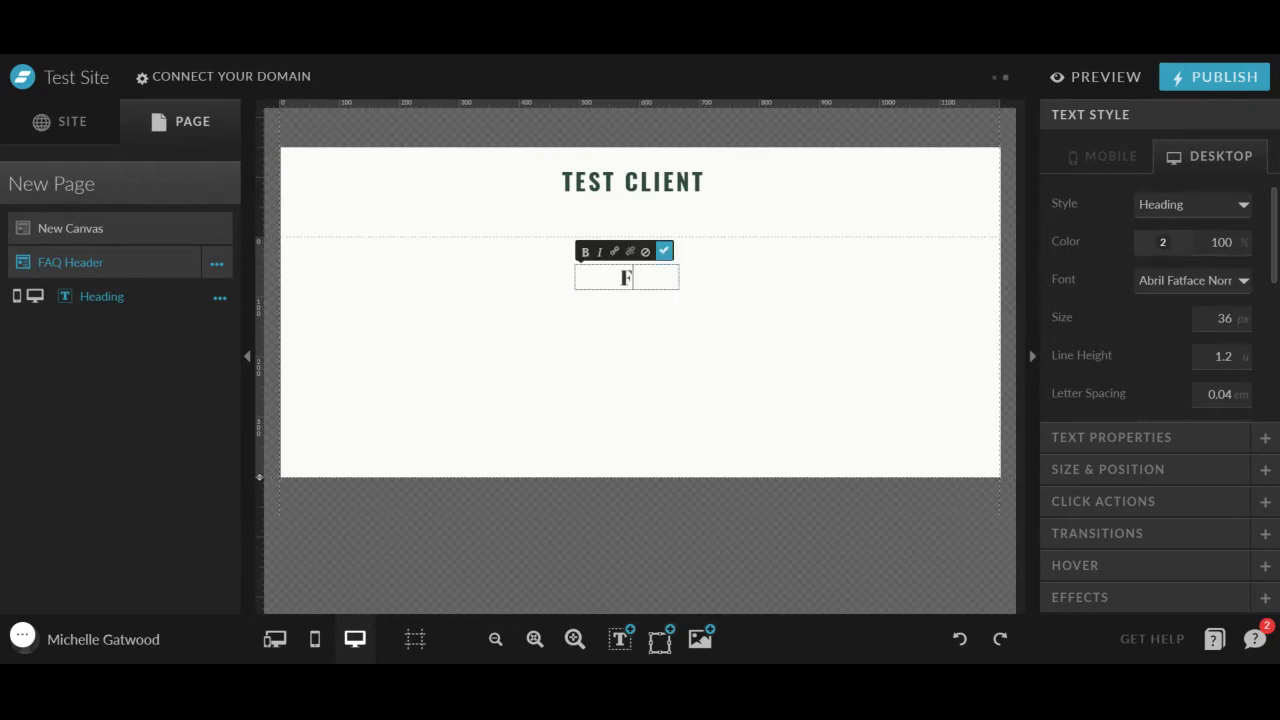
left_click(664, 251)
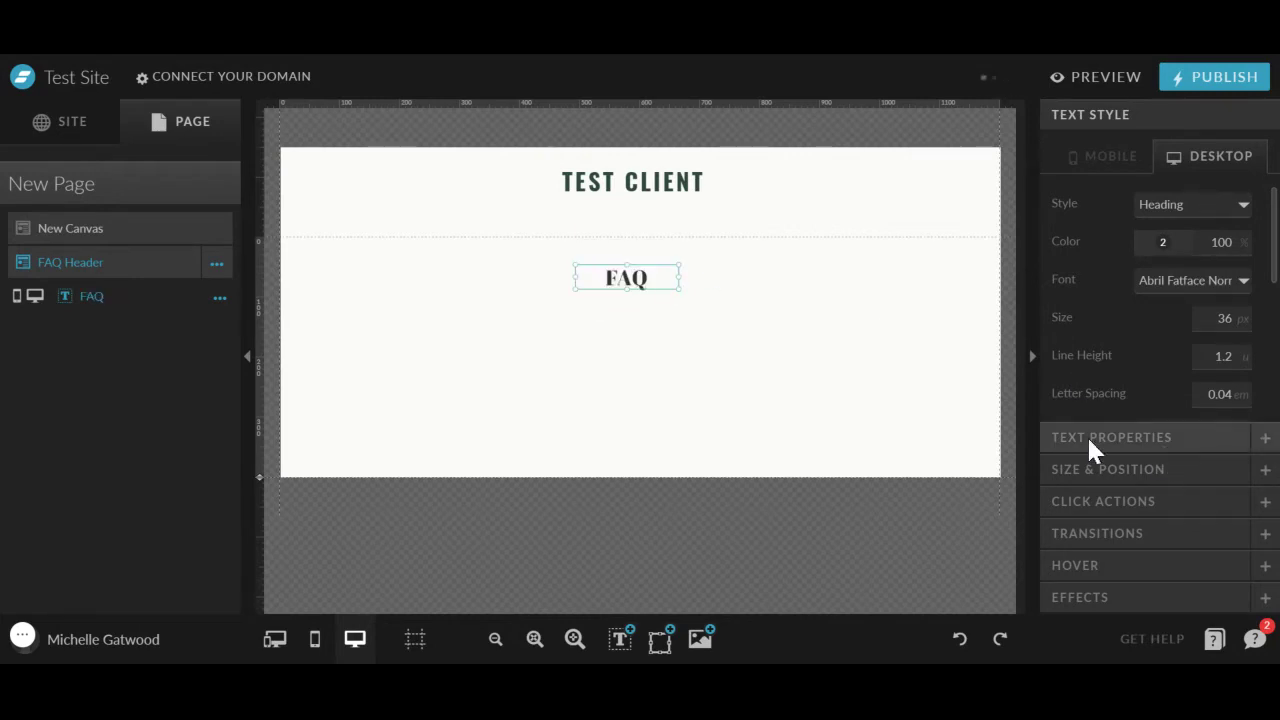
left_click_drag(637, 290, 652, 283)
Shorten the FAQ Header canvas to 133 px and give it a sage-green theme color 3 background
left_click(654, 331)
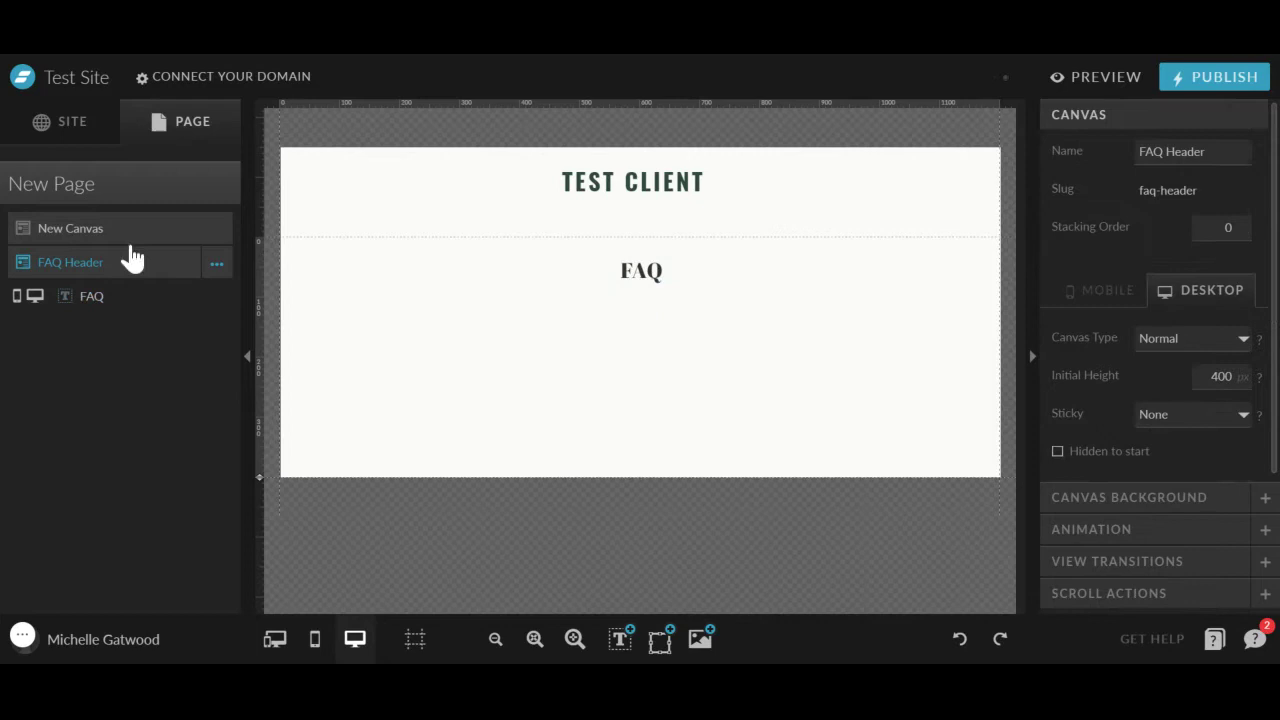
left_click_drag(259, 478, 268, 222)
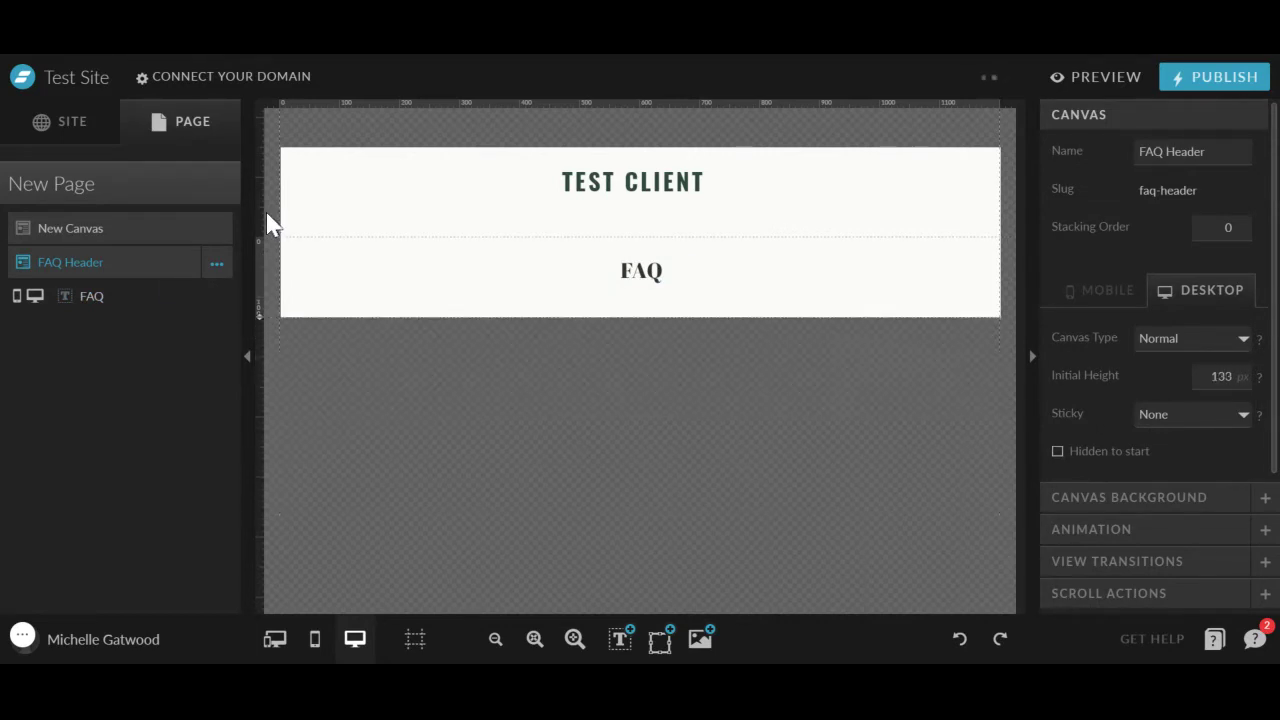
left_click(1190, 500)
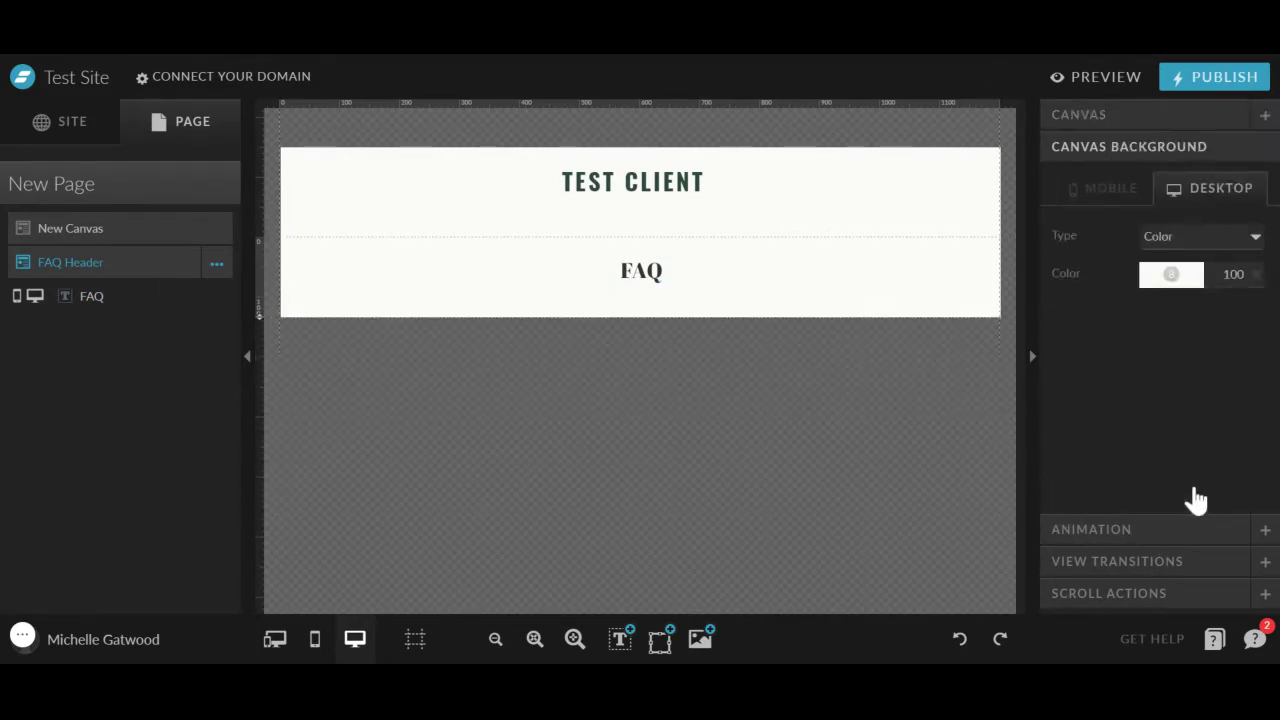
left_click(1171, 274)
left_click(1152, 343)
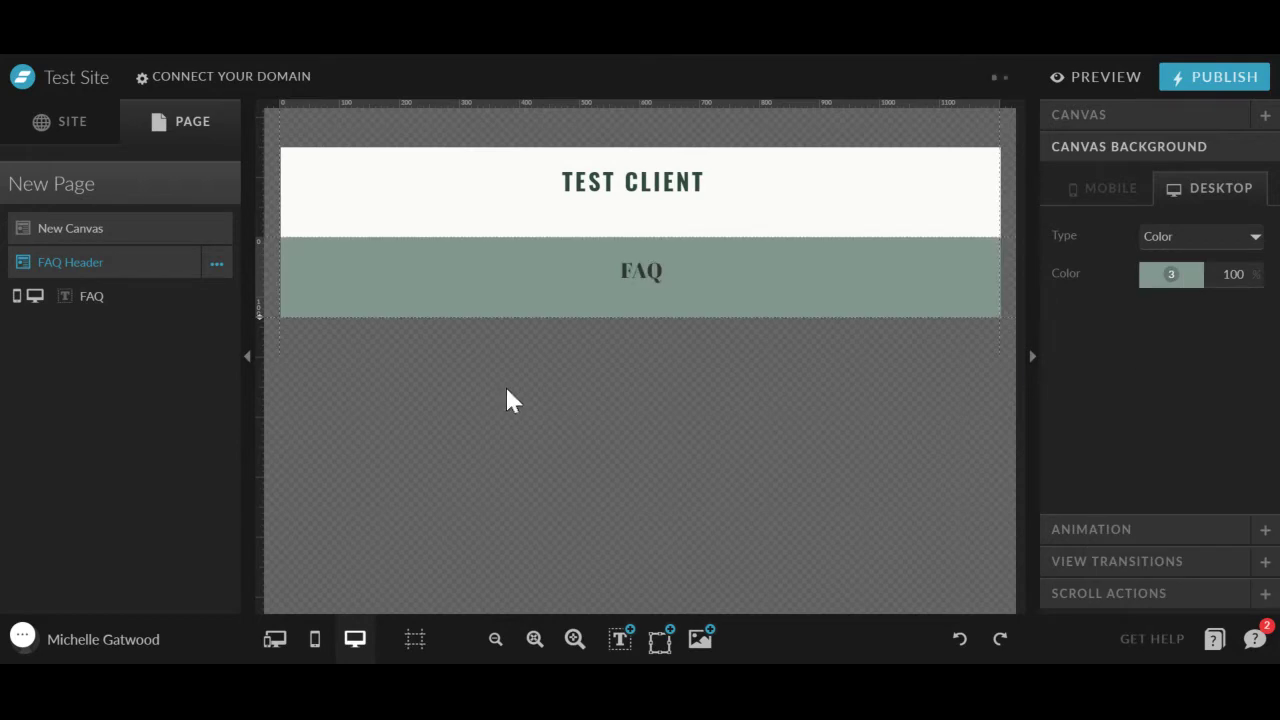
left_click(216, 264)
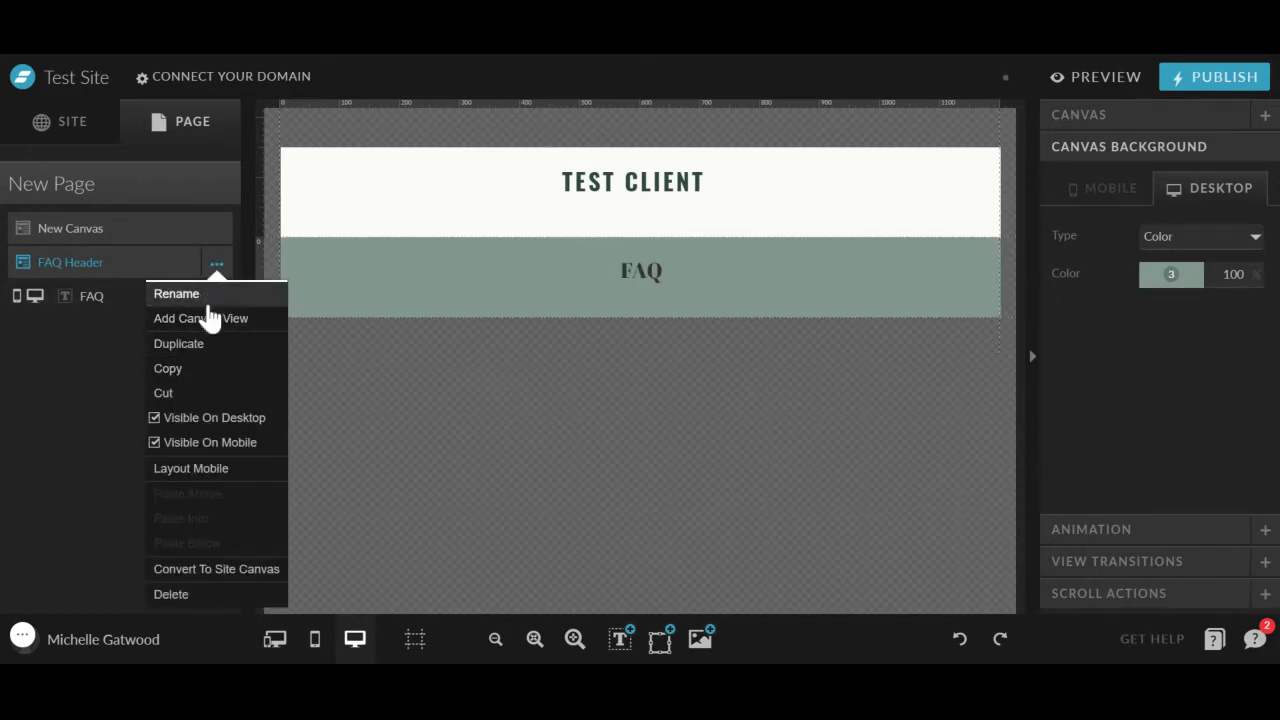
Add a blank canvas named 'Q1' below the header, shortened to about 140 px tall
left_click(238, 190)
left_click(225, 188)
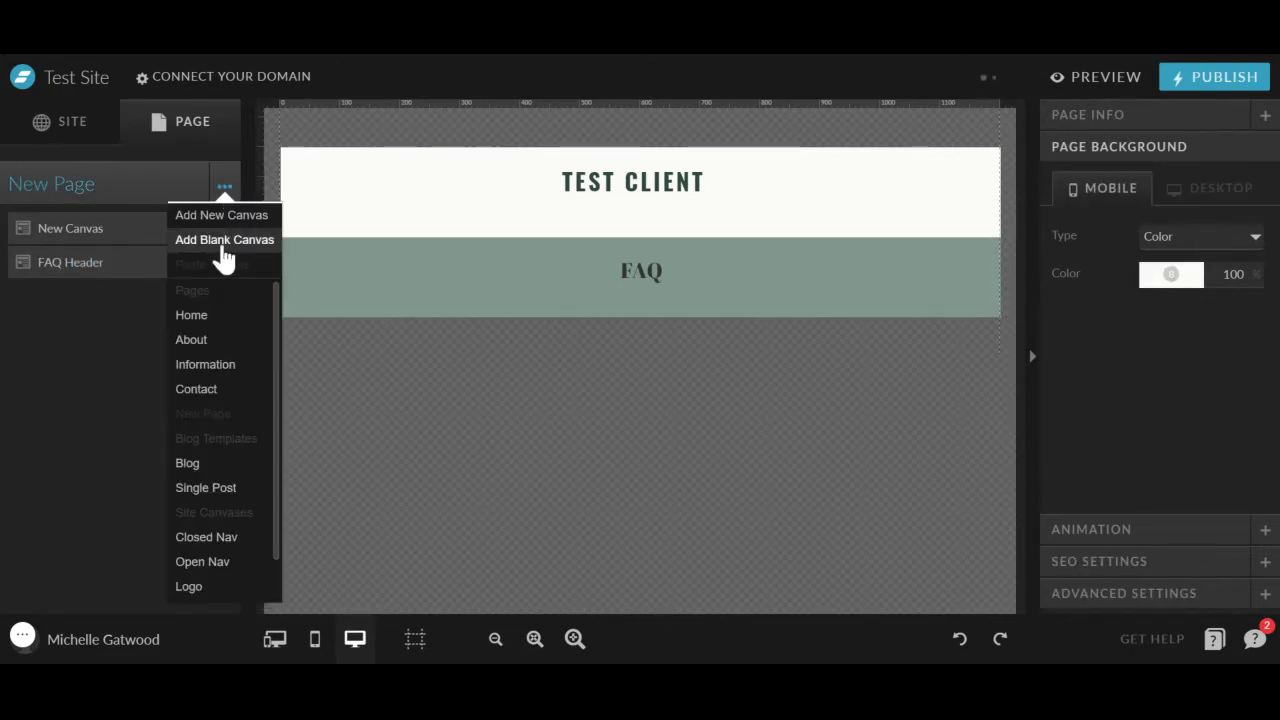
left_click(220, 245)
left_click(216, 297)
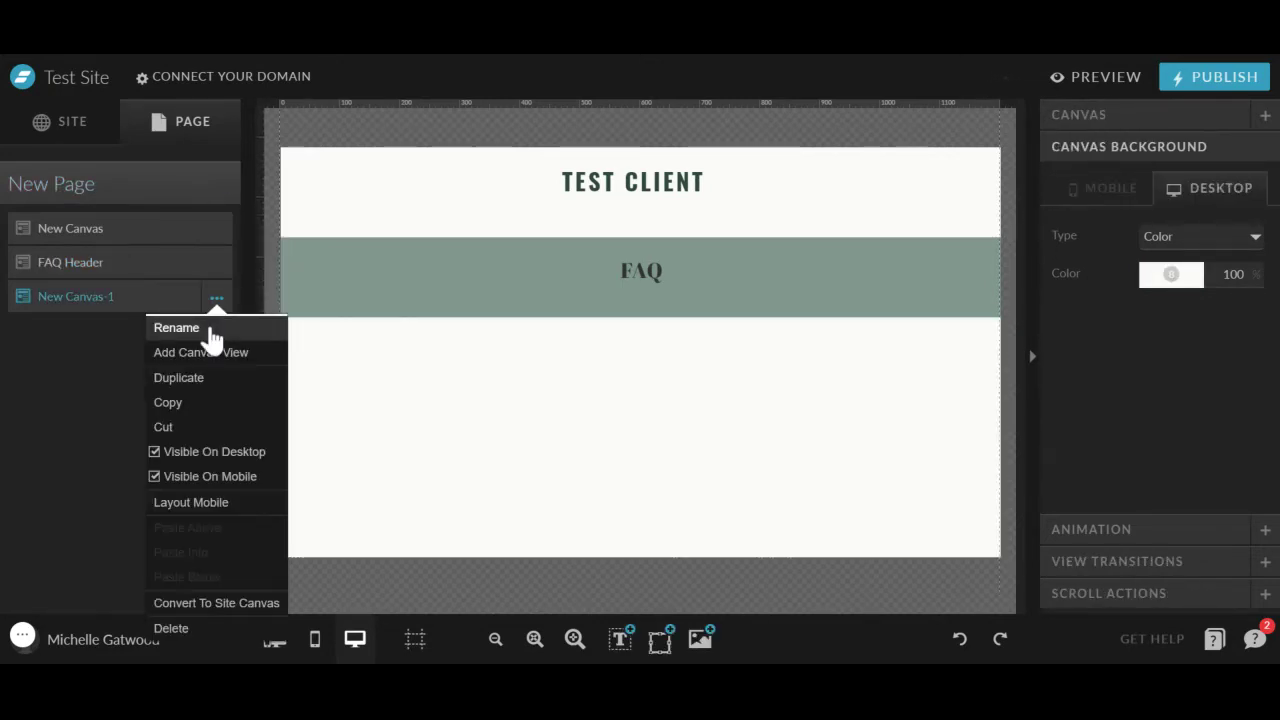
left_click(214, 328)
type("Q1")
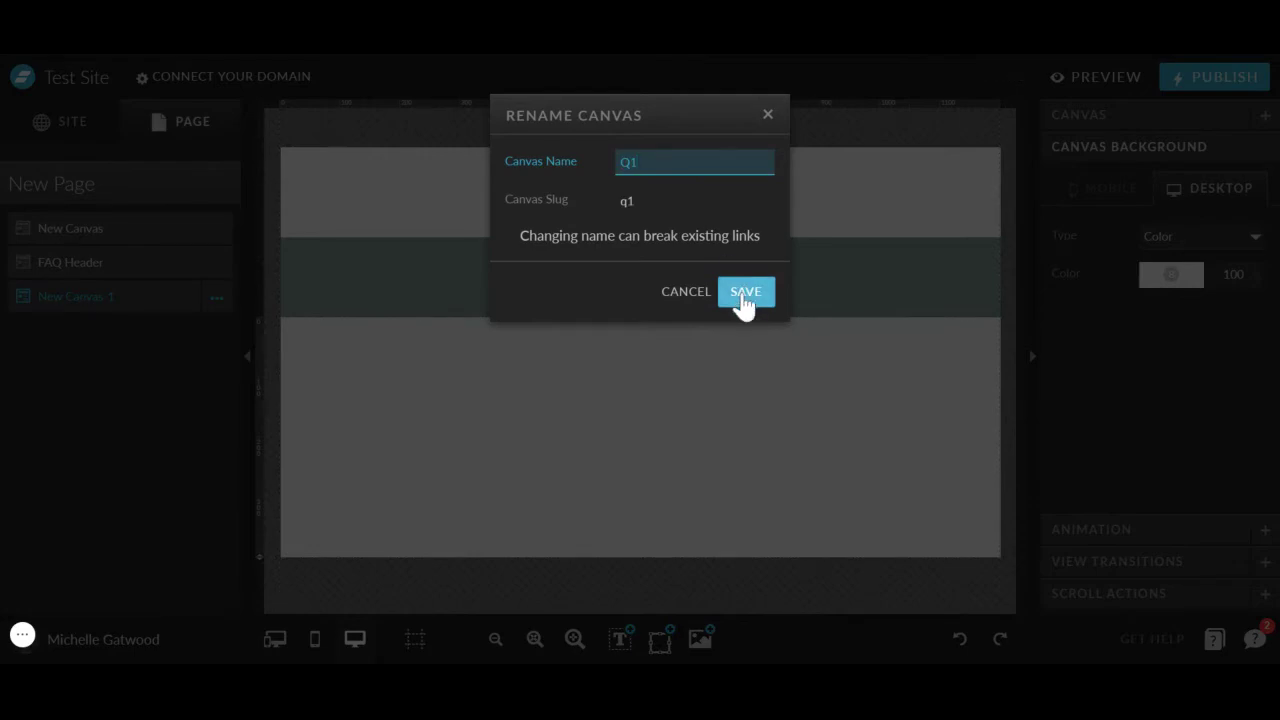
left_click(739, 298)
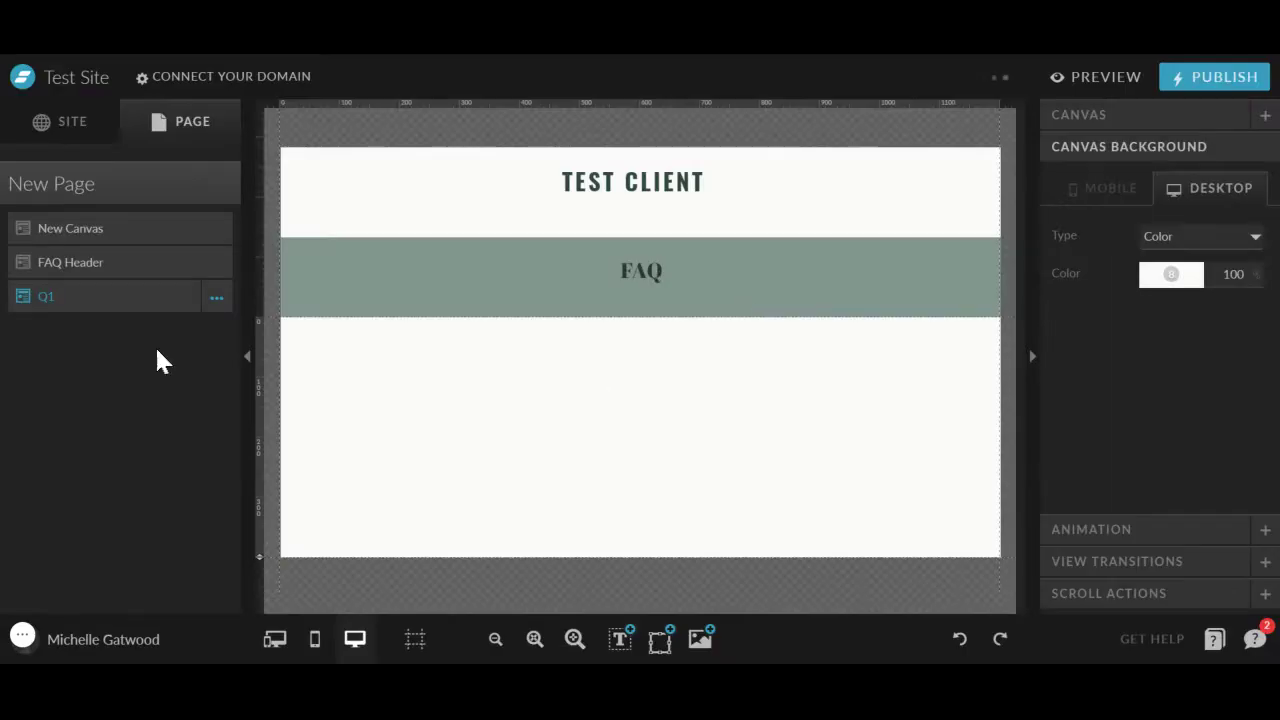
left_click_drag(260, 553, 262, 406)
Add a blank canvas named 'A1' below Q1, then shorten A1 and slightly shorten Q1
left_click(222, 184)
left_click(224, 187)
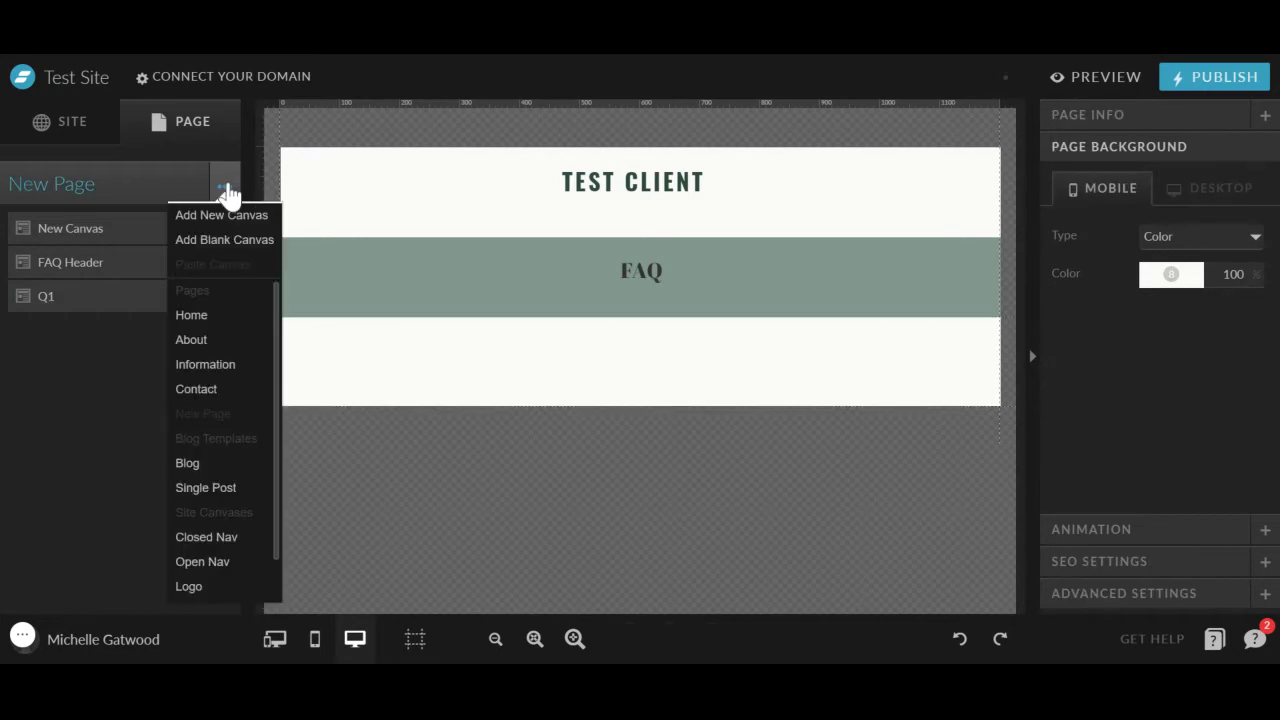
left_click(233, 255)
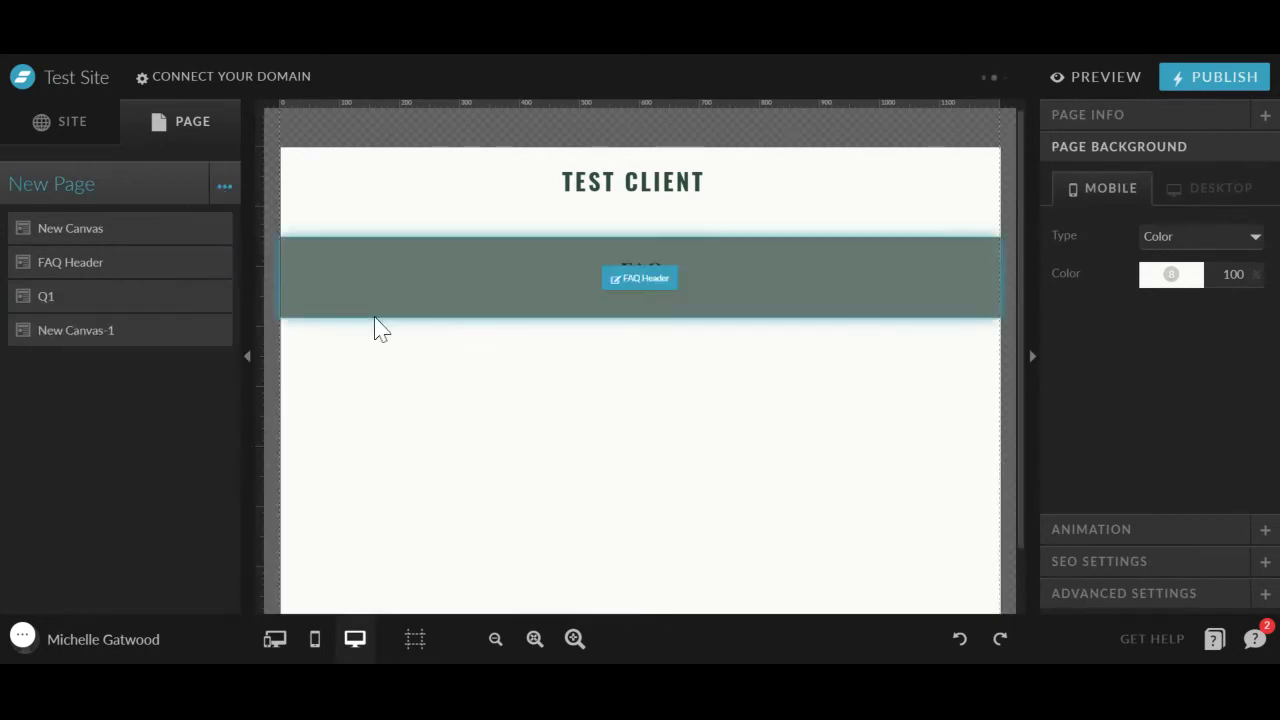
left_click(94, 332)
left_click(217, 331)
left_click(176, 362)
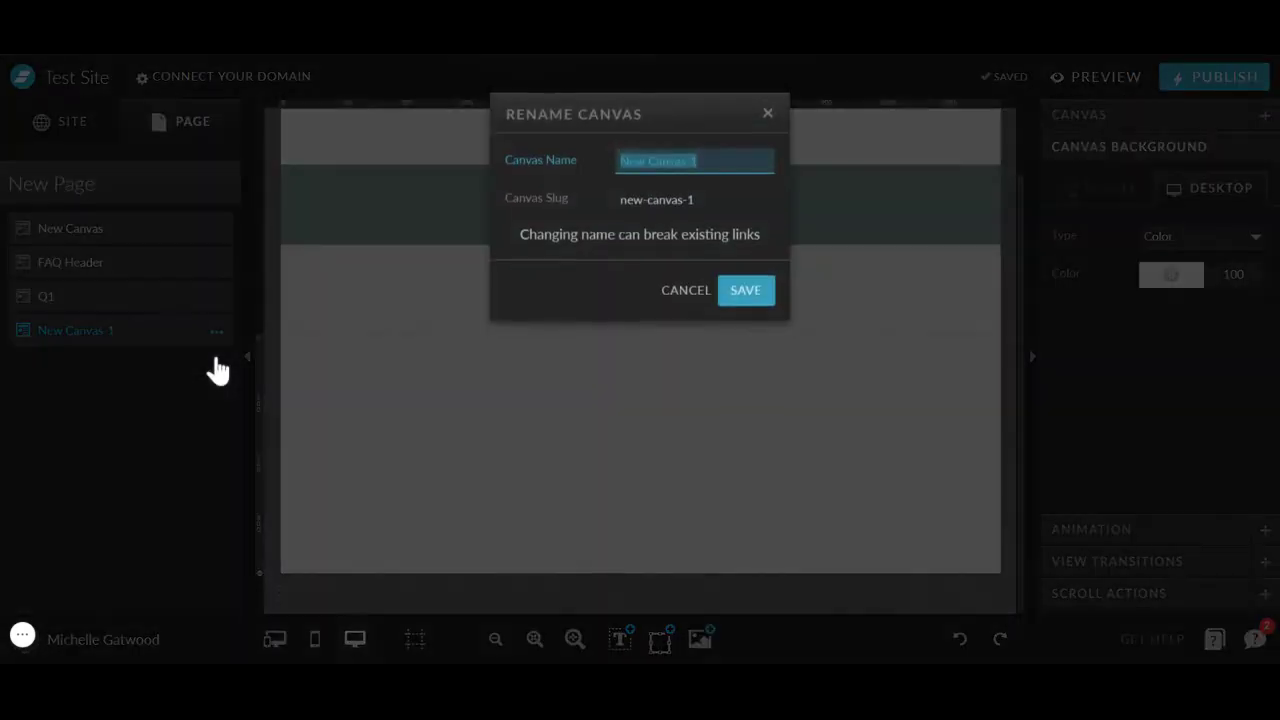
type("A1")
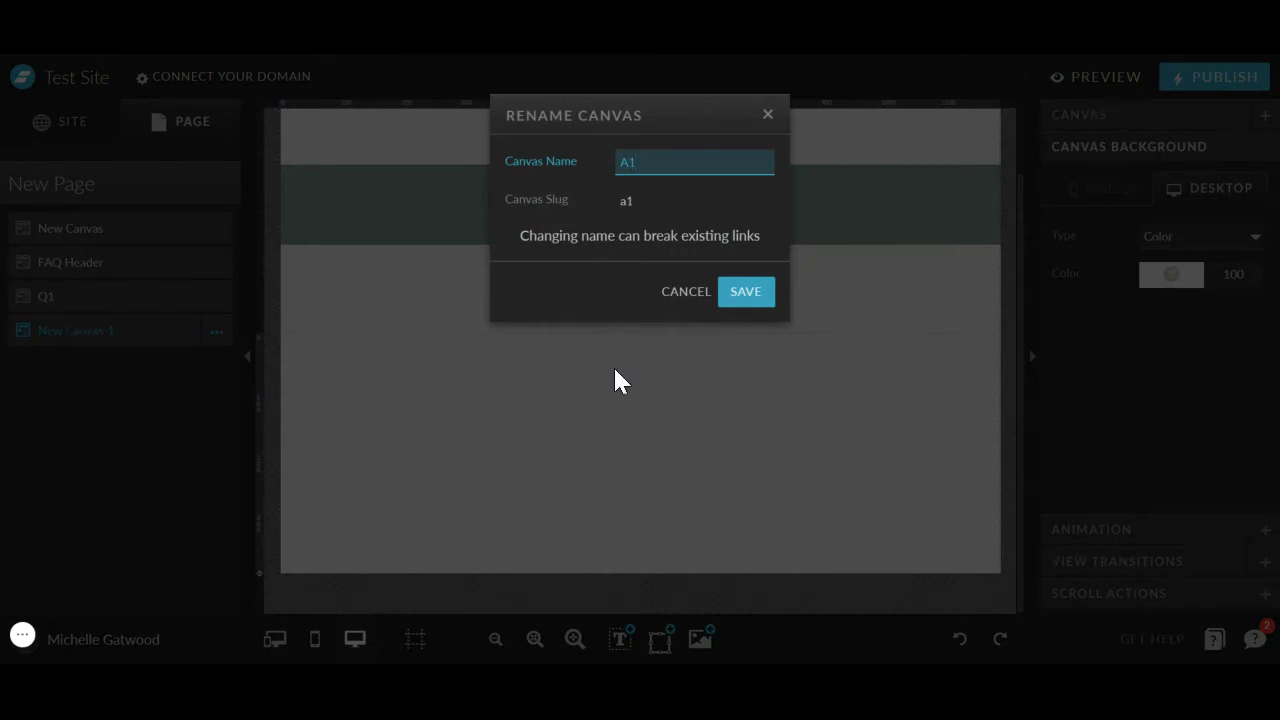
left_click(736, 295)
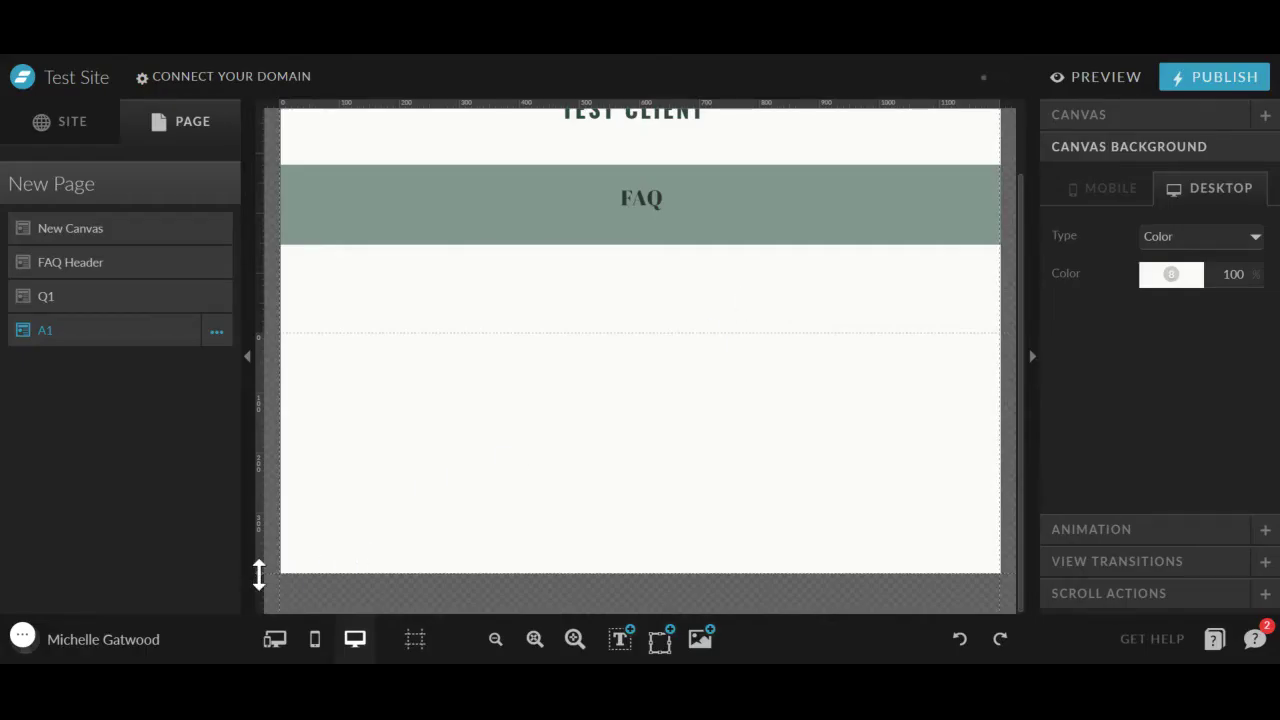
left_click_drag(258, 574, 255, 334)
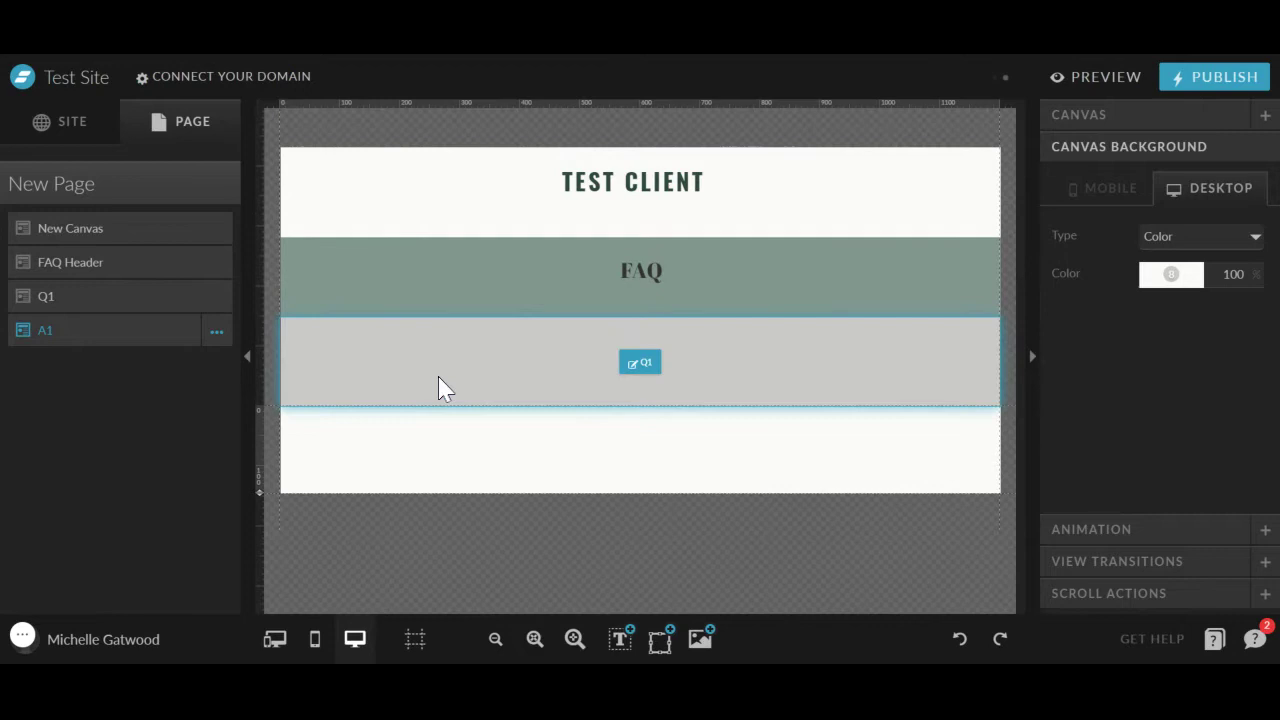
left_click_drag(258, 410, 271, 400)
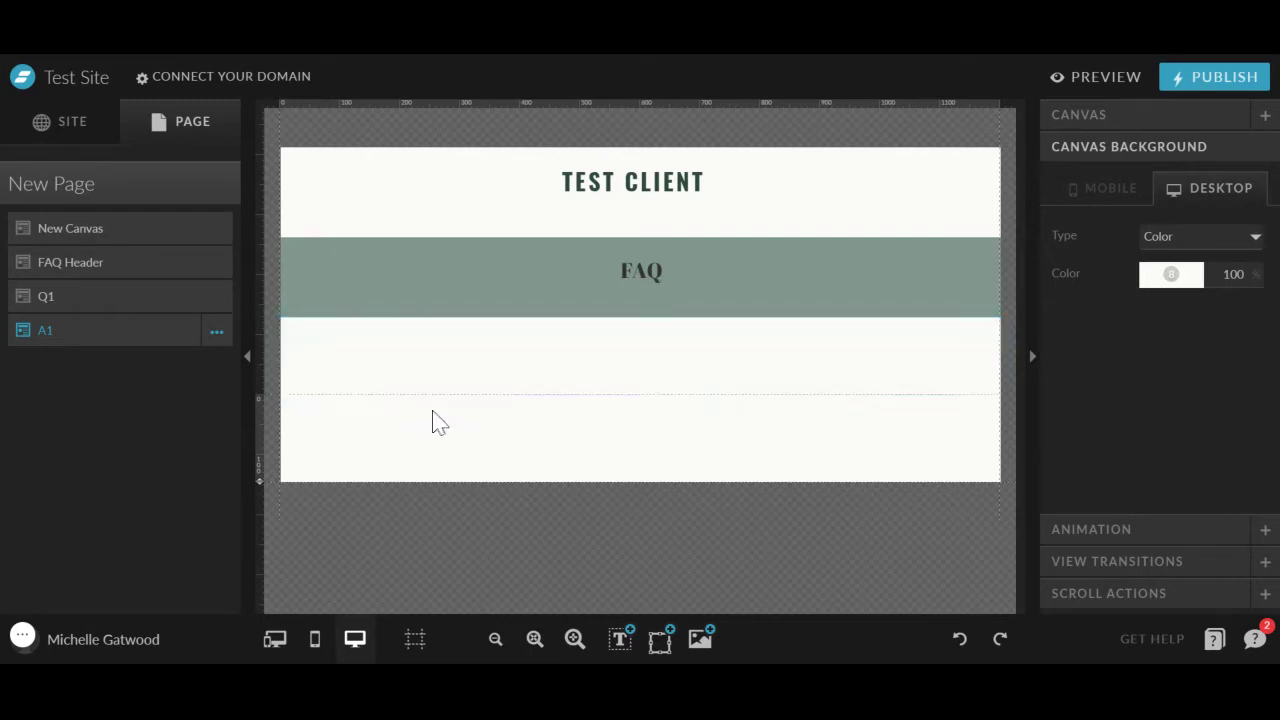
Add a paragraph text element to Q1, moved left and widened across the canvas
left_click(533, 360)
left_click(620, 638)
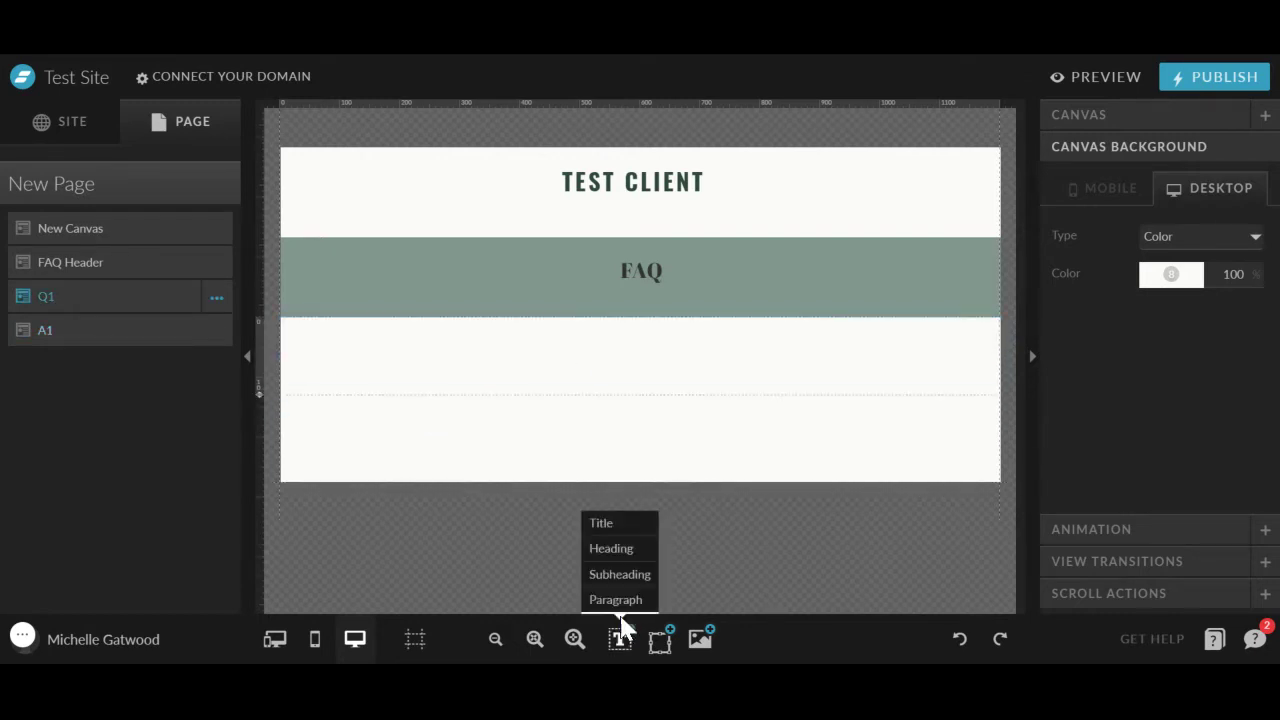
left_click(617, 602)
left_click_drag(667, 360, 829, 370)
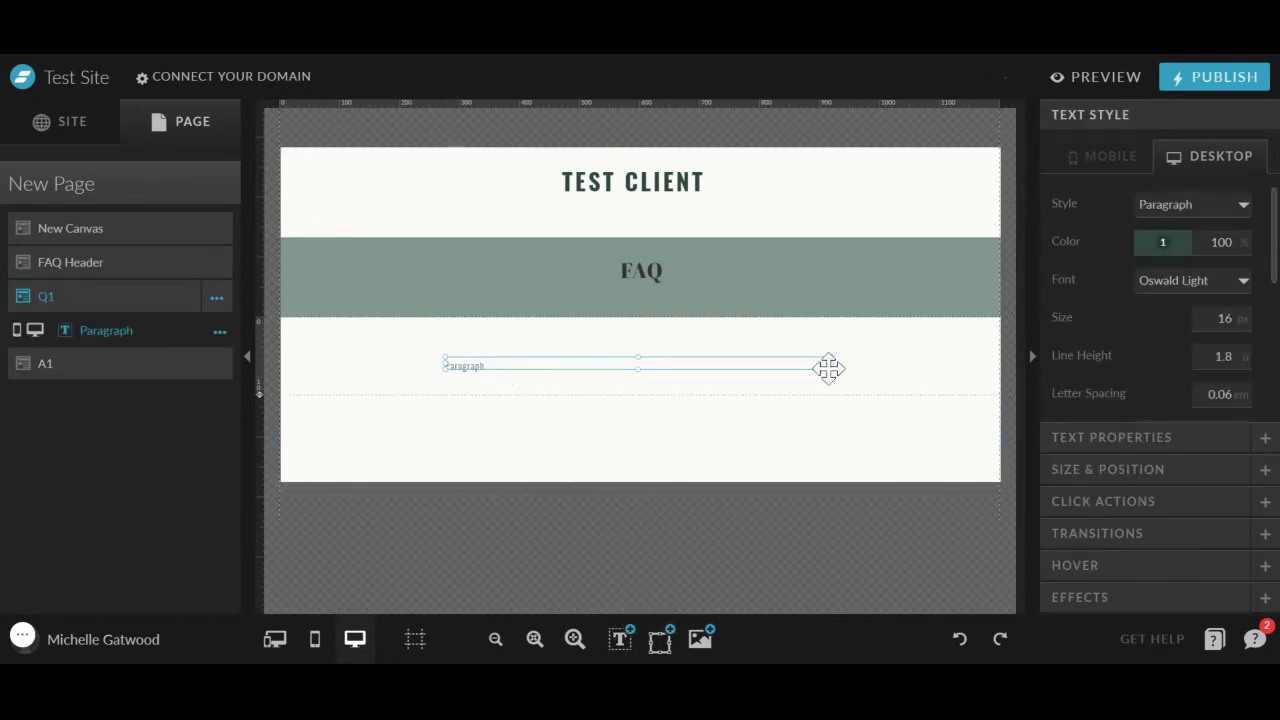
Replace the paragraph text with 'Question Goes Here!' and narrow its text box
double_click(491, 366)
key("ctrl+a")
key("BackSpace")
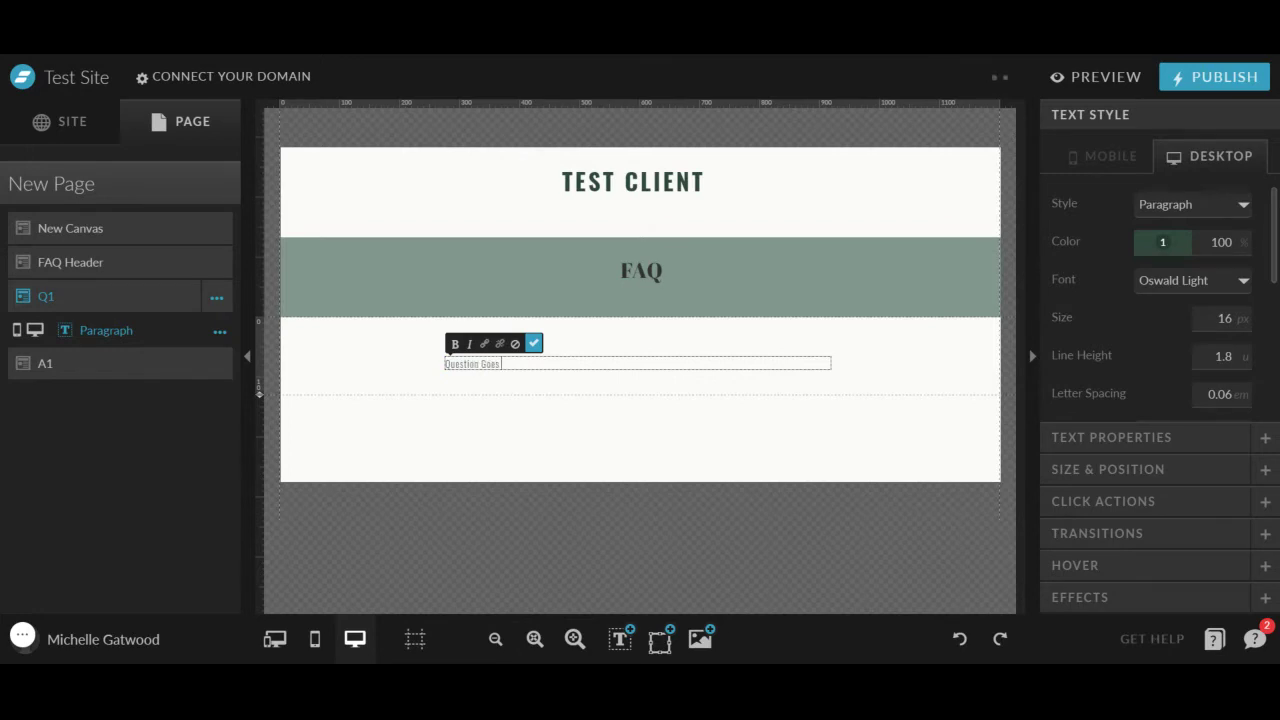
type("Question Goes Here!")
left_click(533, 343)
left_click_drag(828, 363, 733, 358)
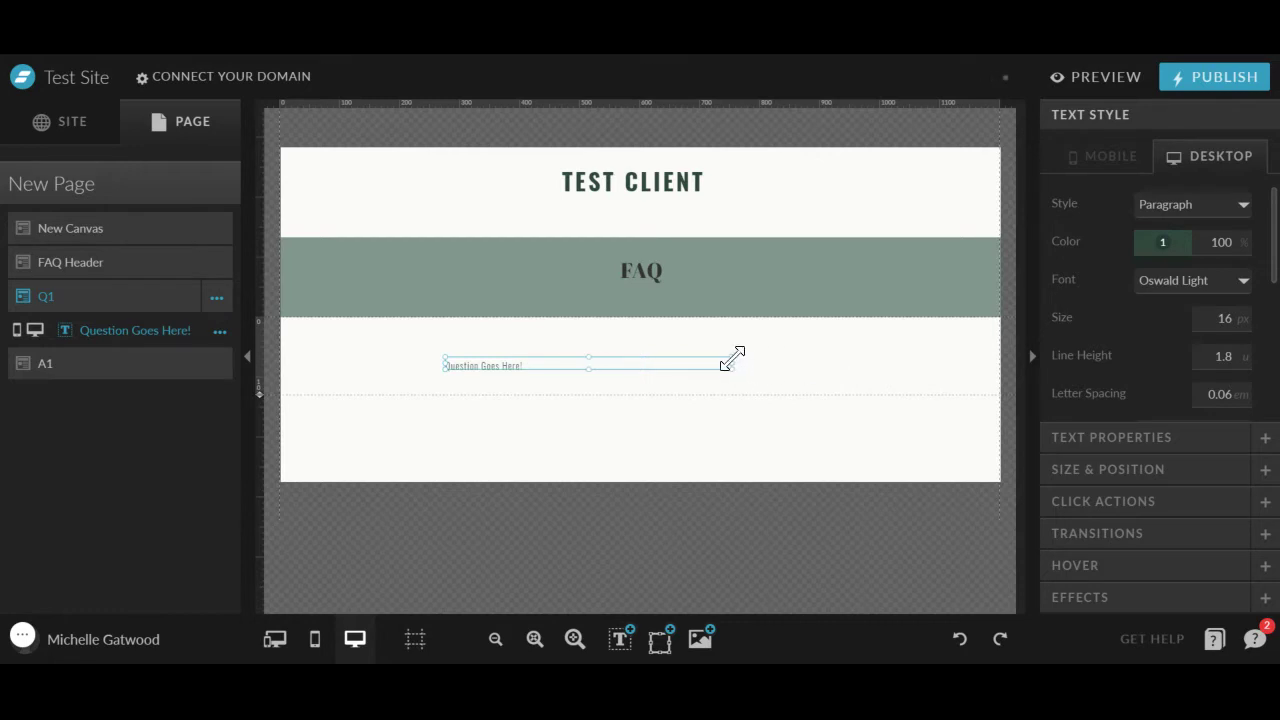
left_click(754, 372)
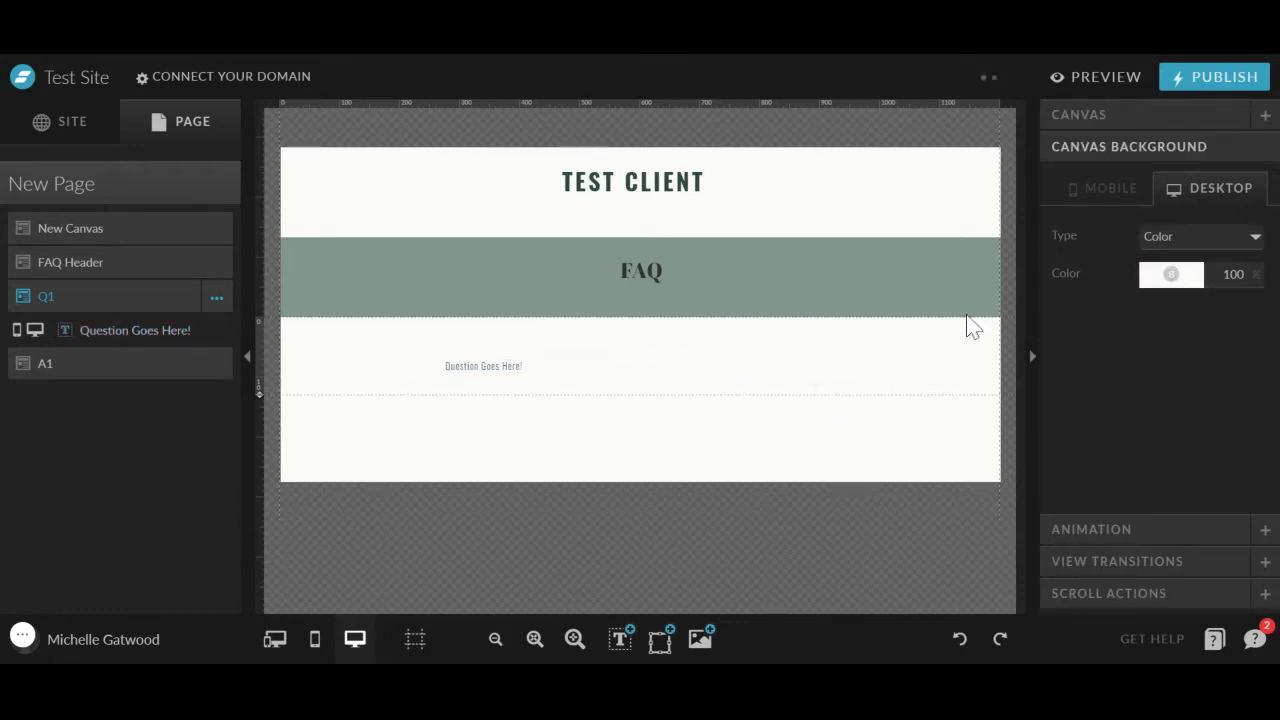
left_click(1122, 115)
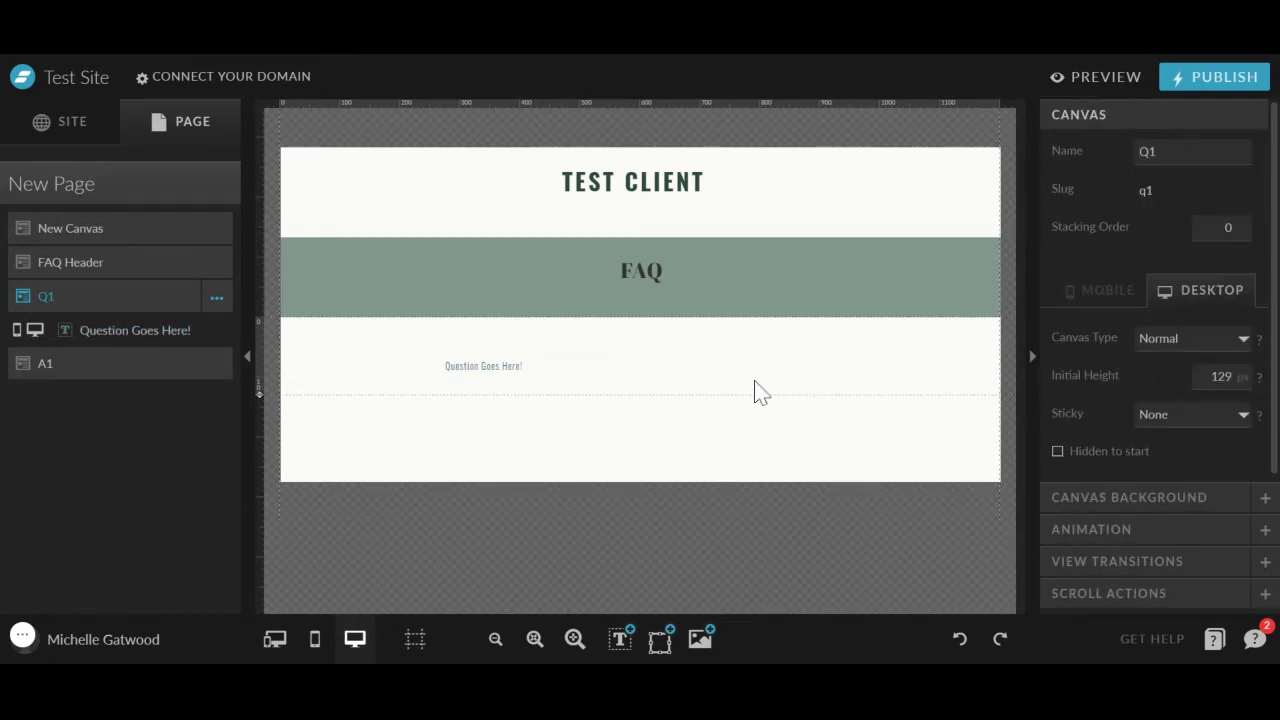
Add a chevron-down icon to Q1, replacing the default smiley, and shrink it small
mouse_move(662, 640)
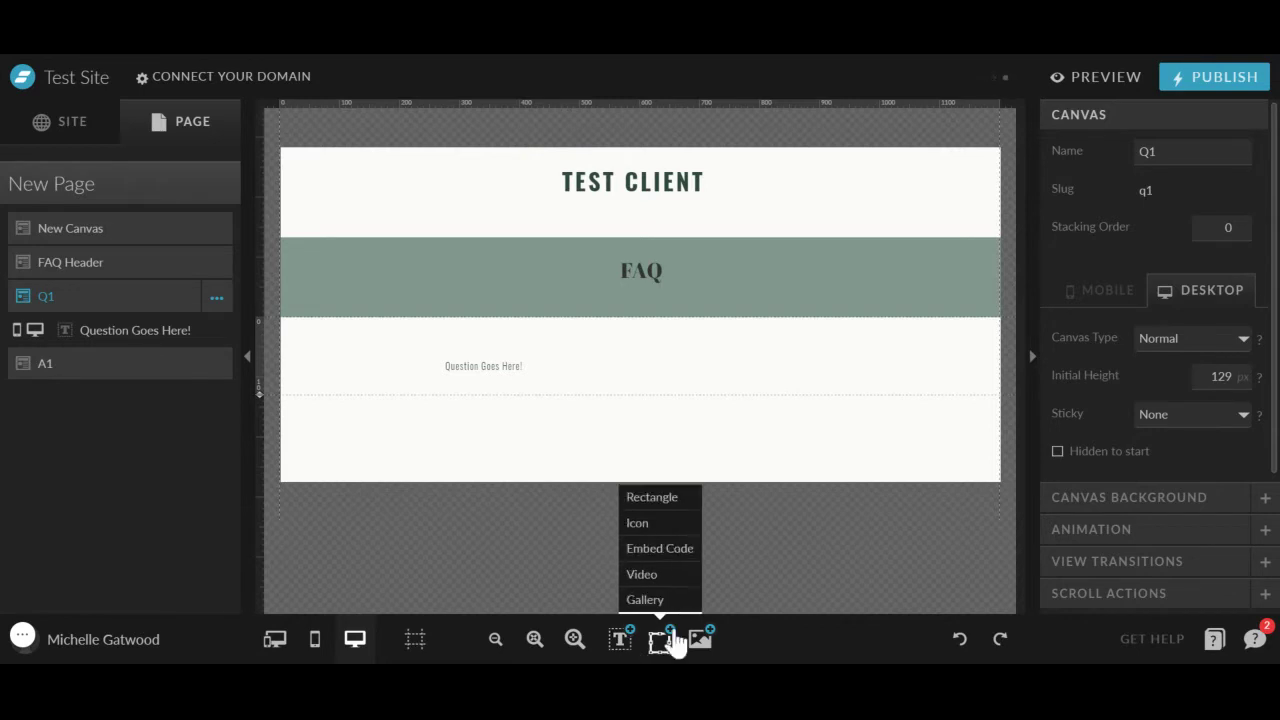
left_click(664, 528)
left_click(1145, 124)
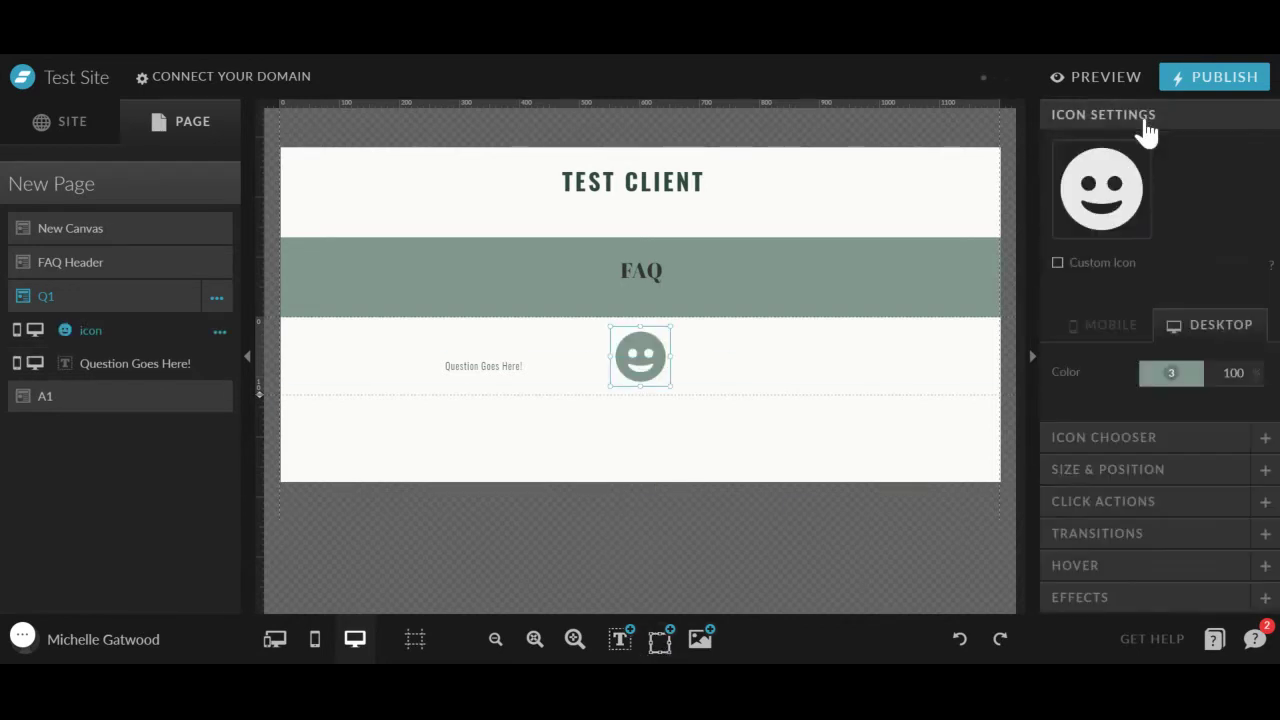
left_click(1145, 445)
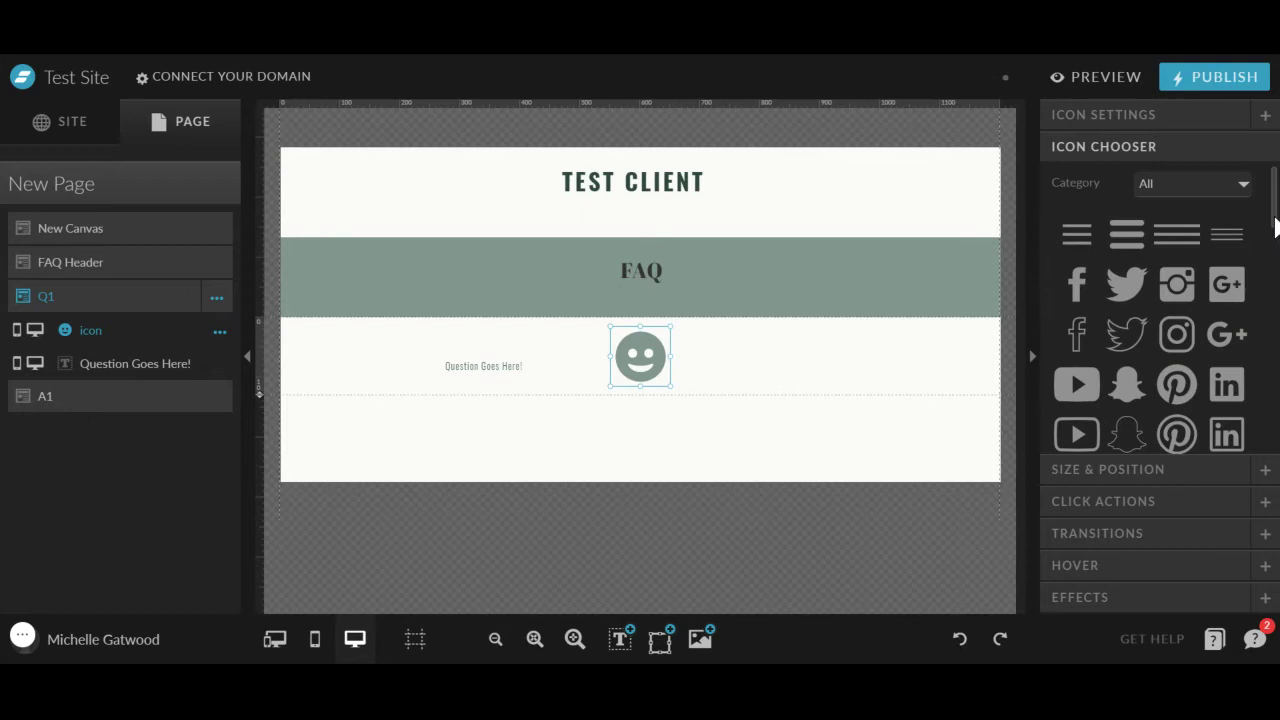
left_click_drag(1275, 225, 1270, 288)
left_click(1127, 247)
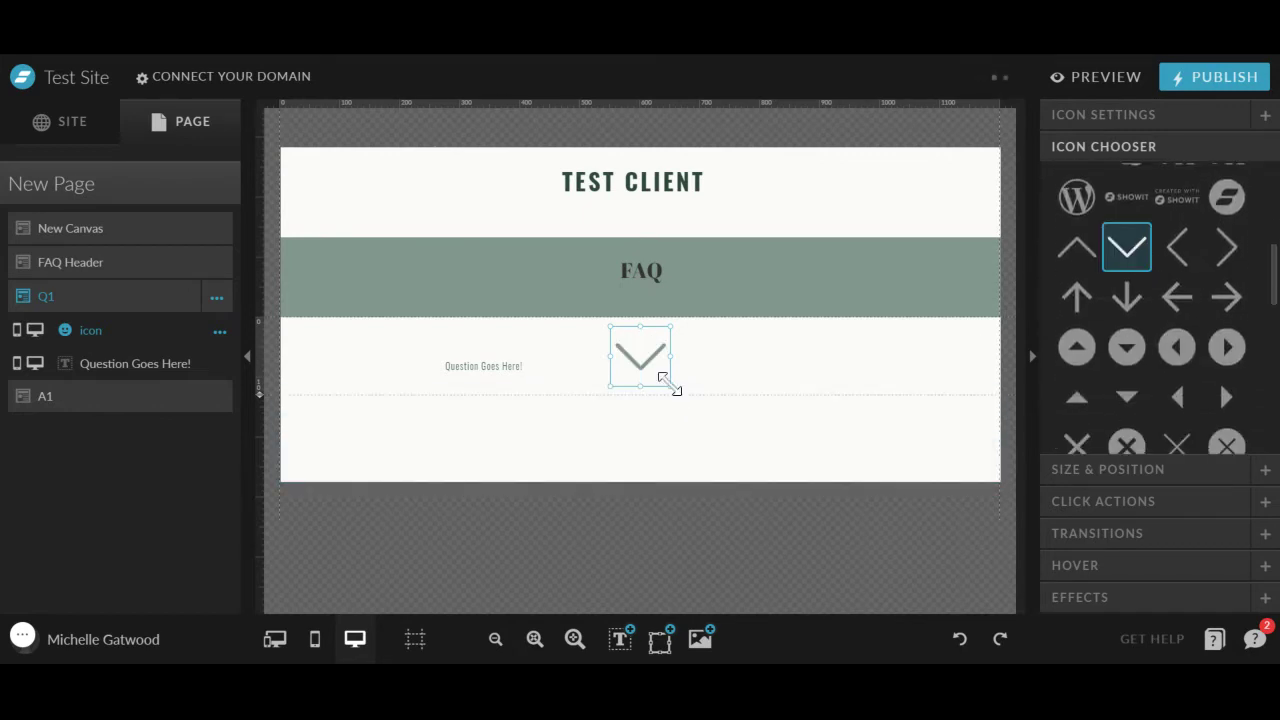
left_click_drag(663, 379, 781, 367)
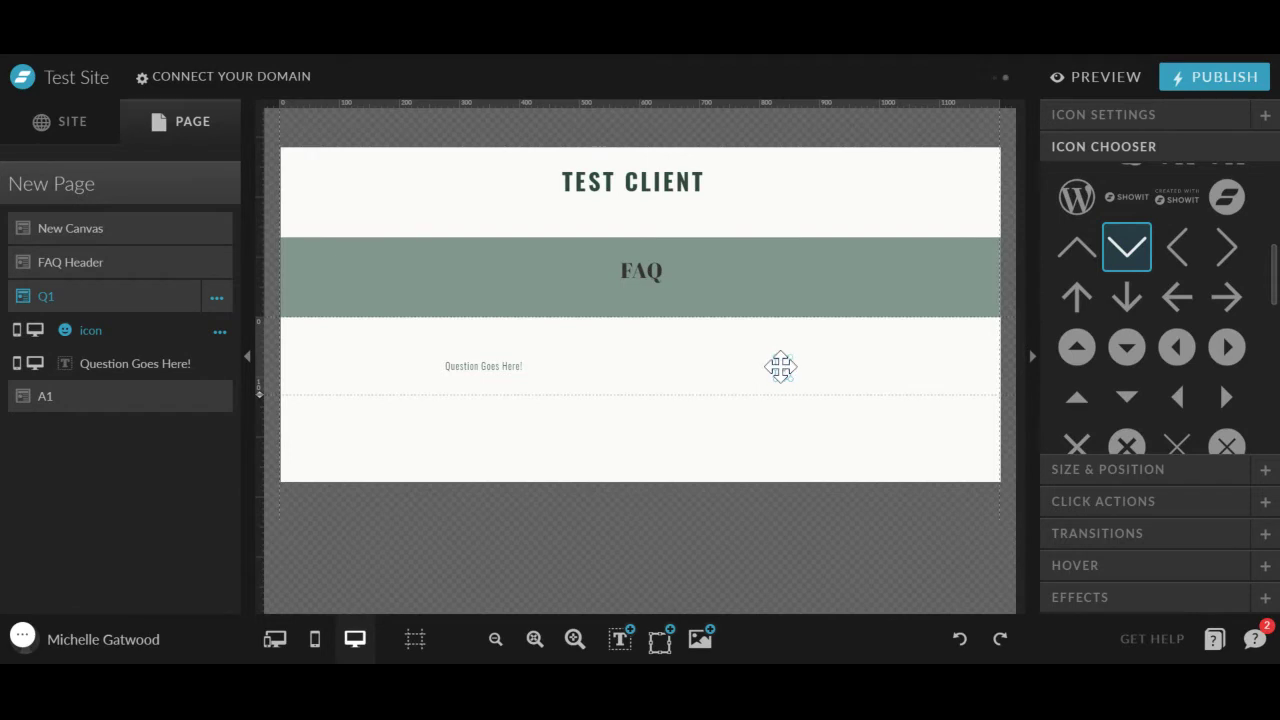
left_click(822, 382)
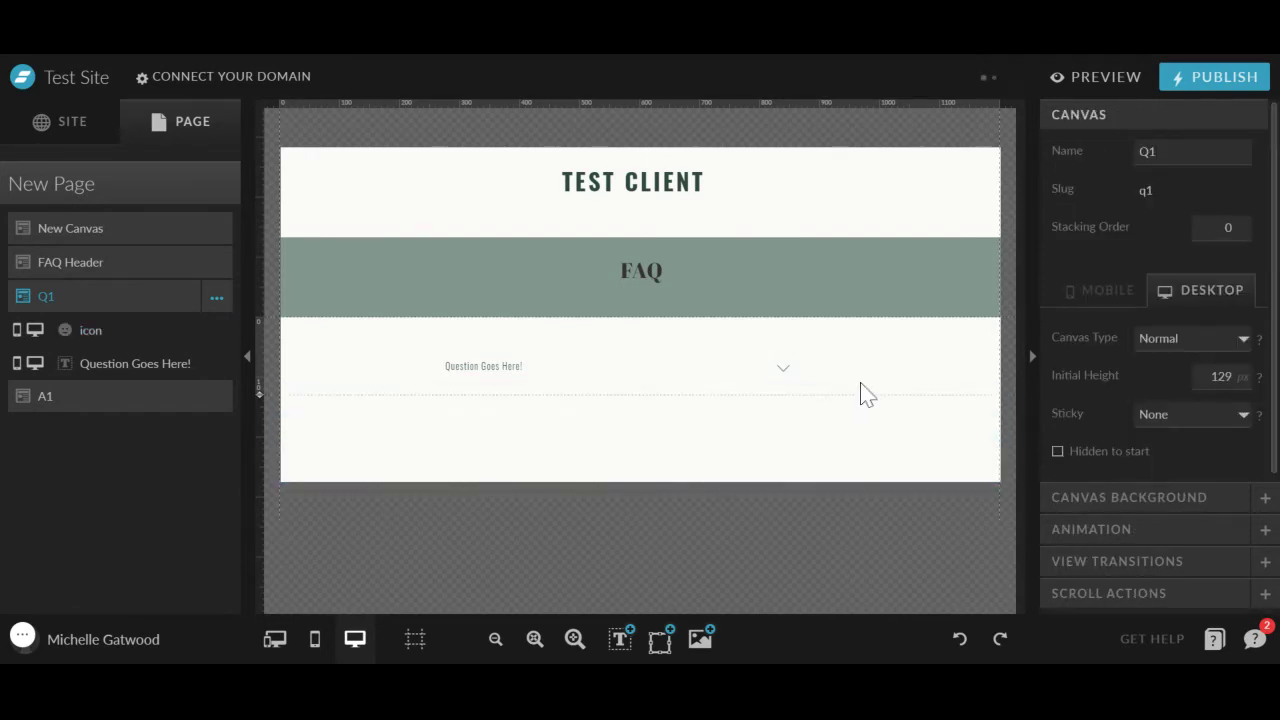
Centre the question text and chevron together horizontally and vertically on the canvas
left_click_drag(866, 394, 331, 337)
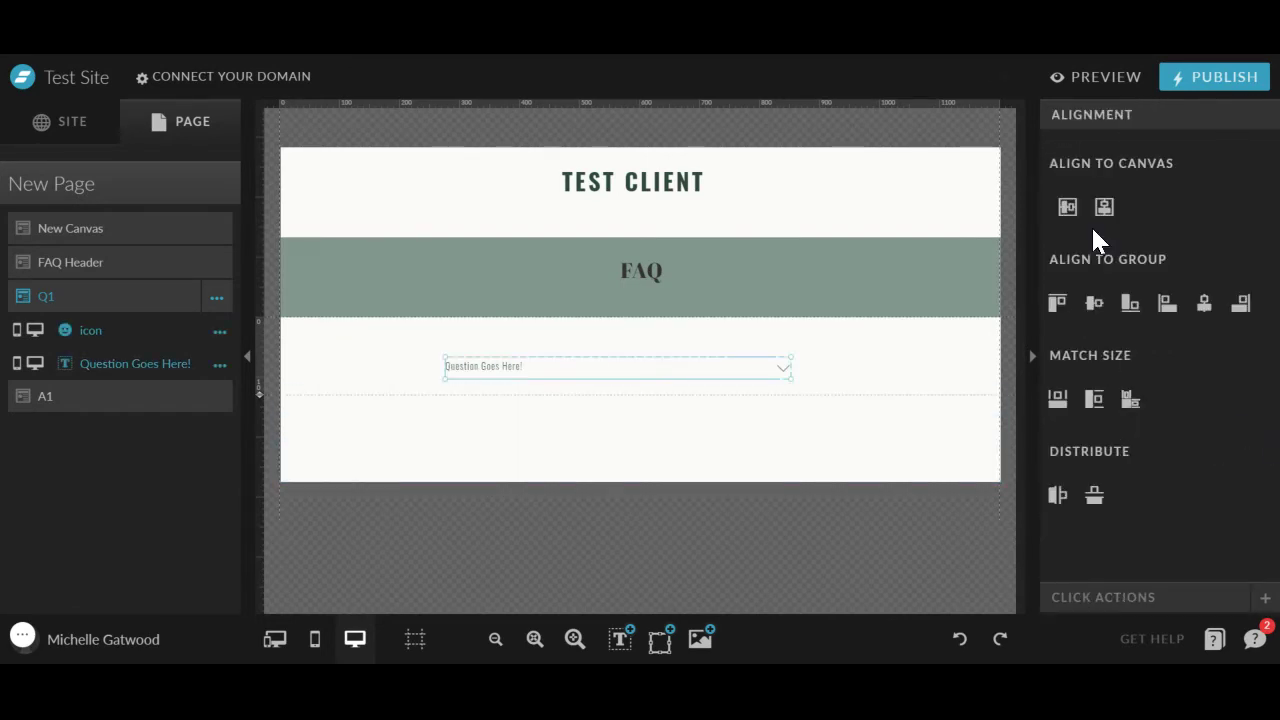
left_click(1103, 208)
left_click(1066, 208)
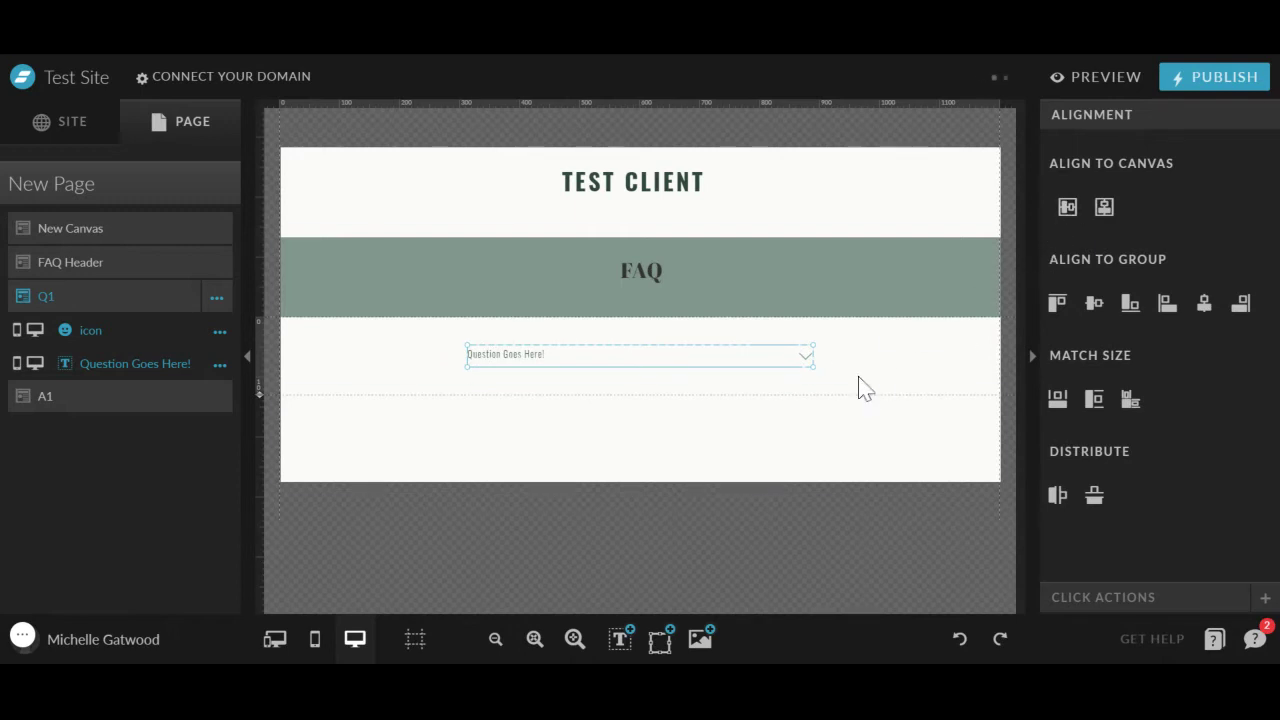
left_click(860, 392)
left_click(871, 374)
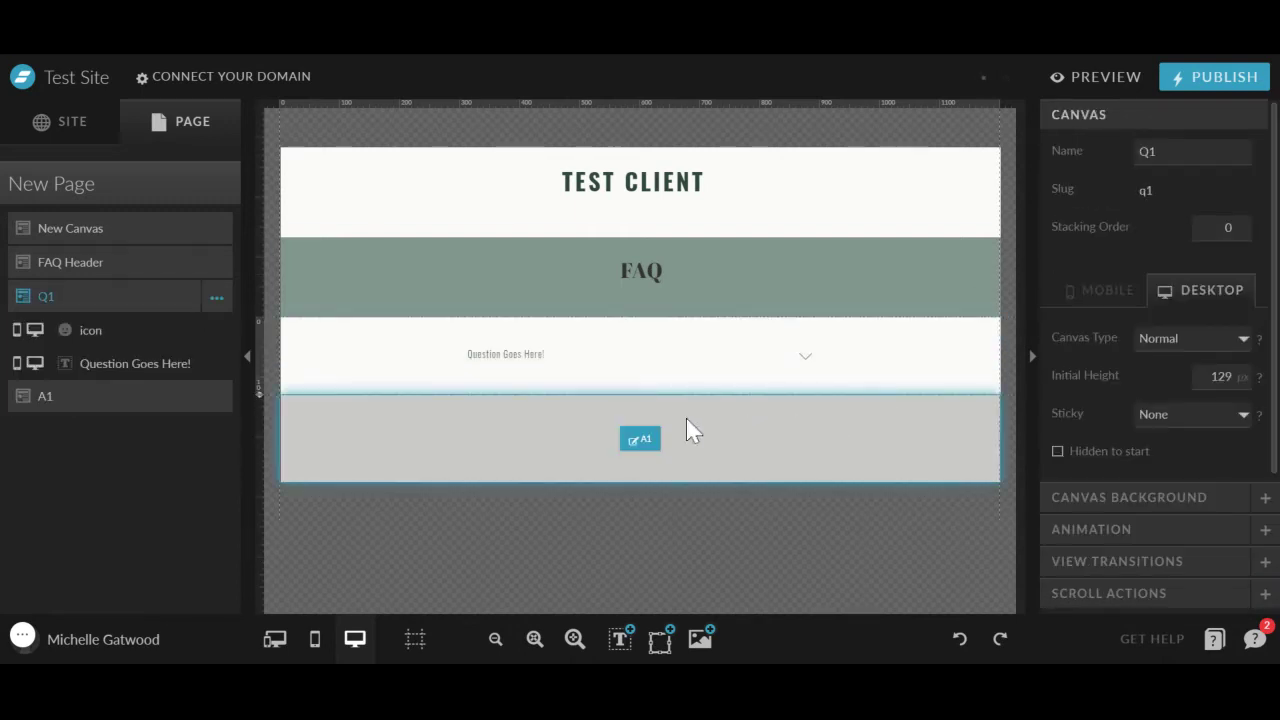
Add a paragraph text element to the A1 canvas and stretch it wide
left_click(511, 455)
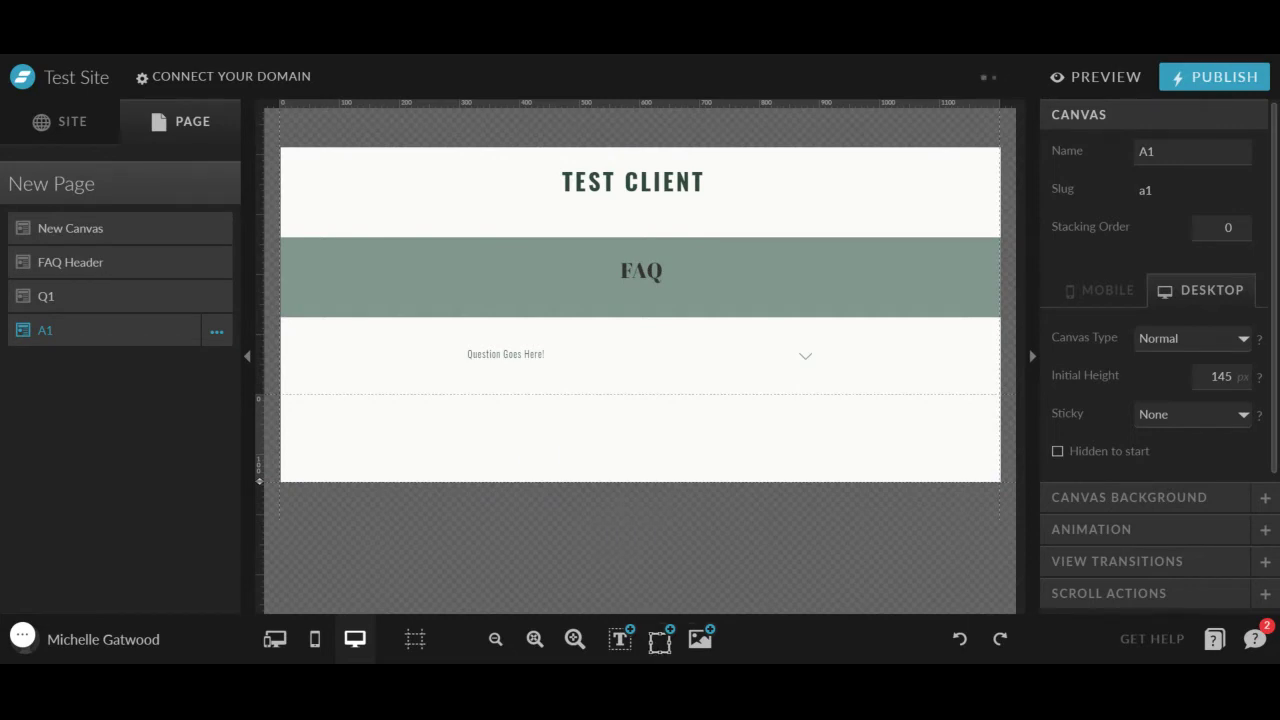
left_click(620, 638)
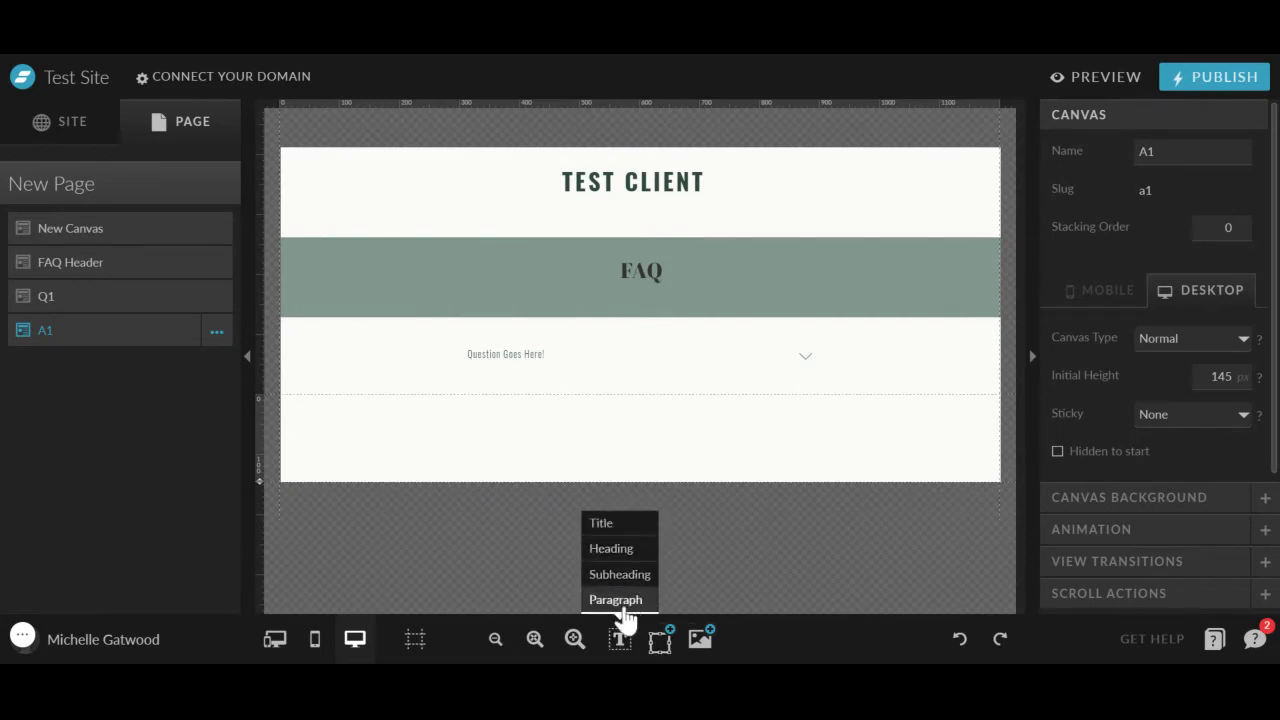
left_click(620, 600)
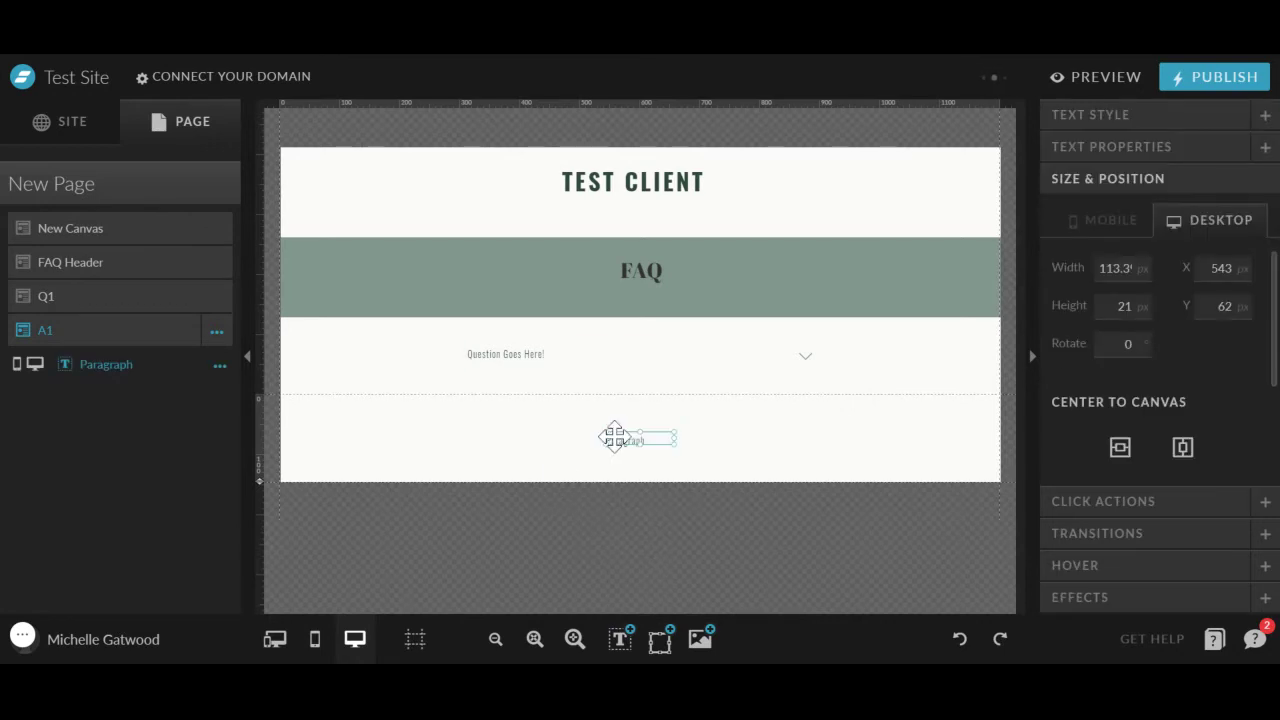
left_click_drag(608, 434, 830, 467)
Replace the paragraph with three lines reading 'Answer is going to go here'
double_click(500, 428)
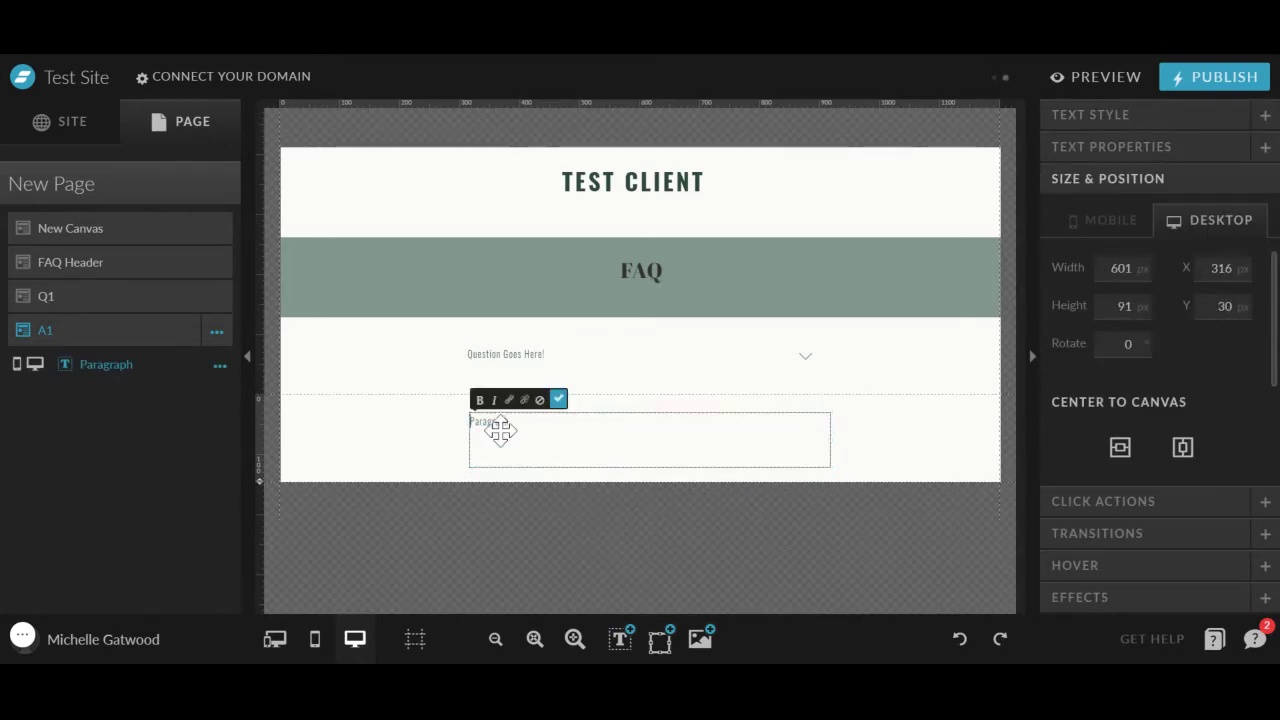
double_click(500, 428)
type("Answer is goi")
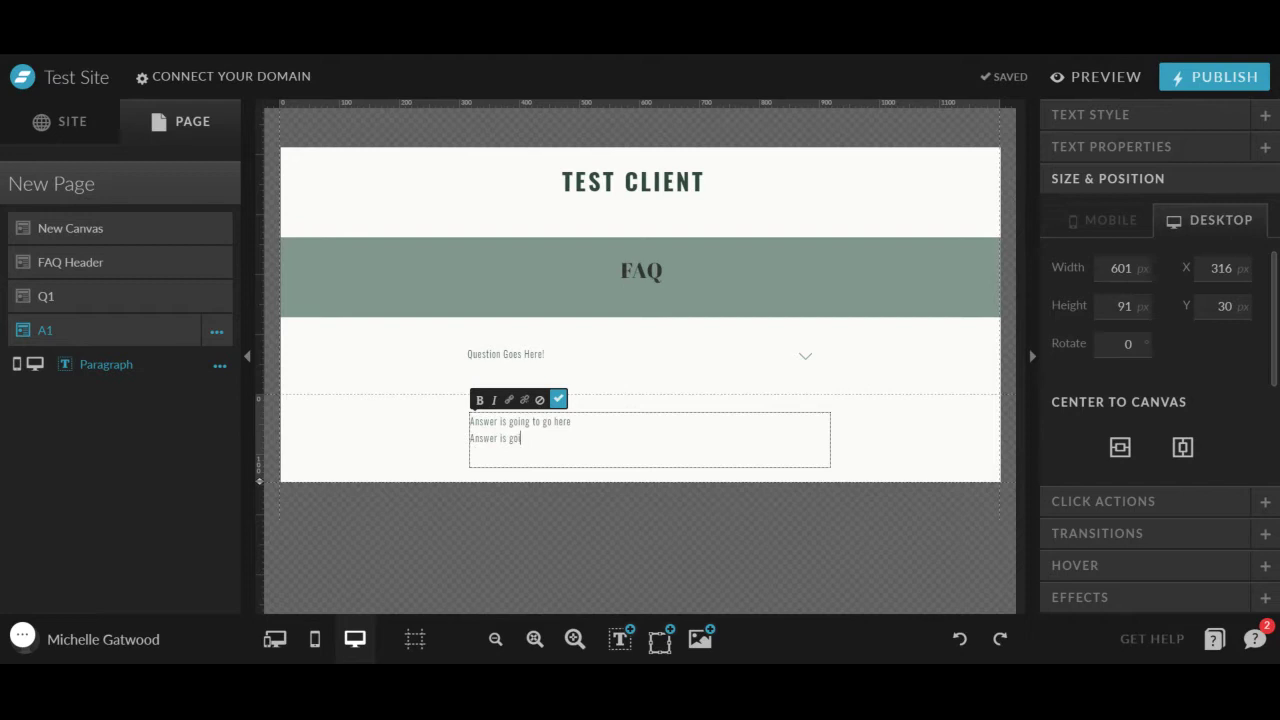
type("ng to go here")
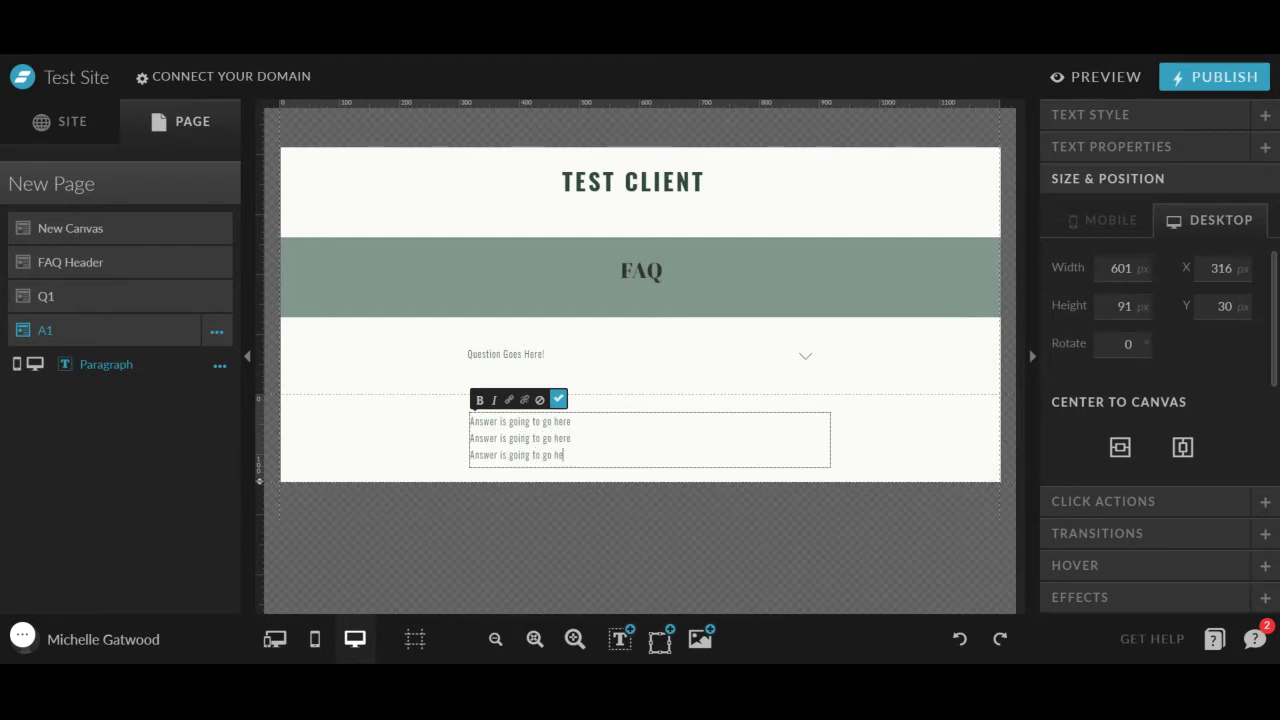
left_click(558, 399)
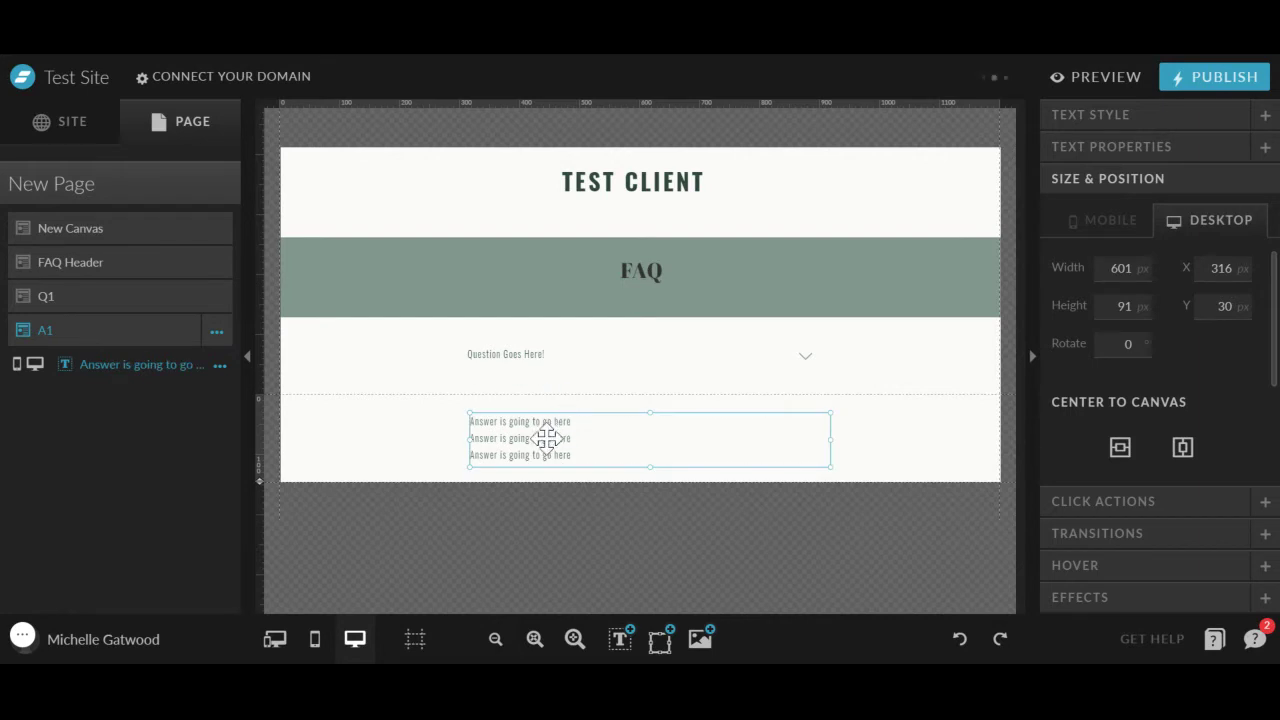
left_click_drag(545, 438, 543, 436)
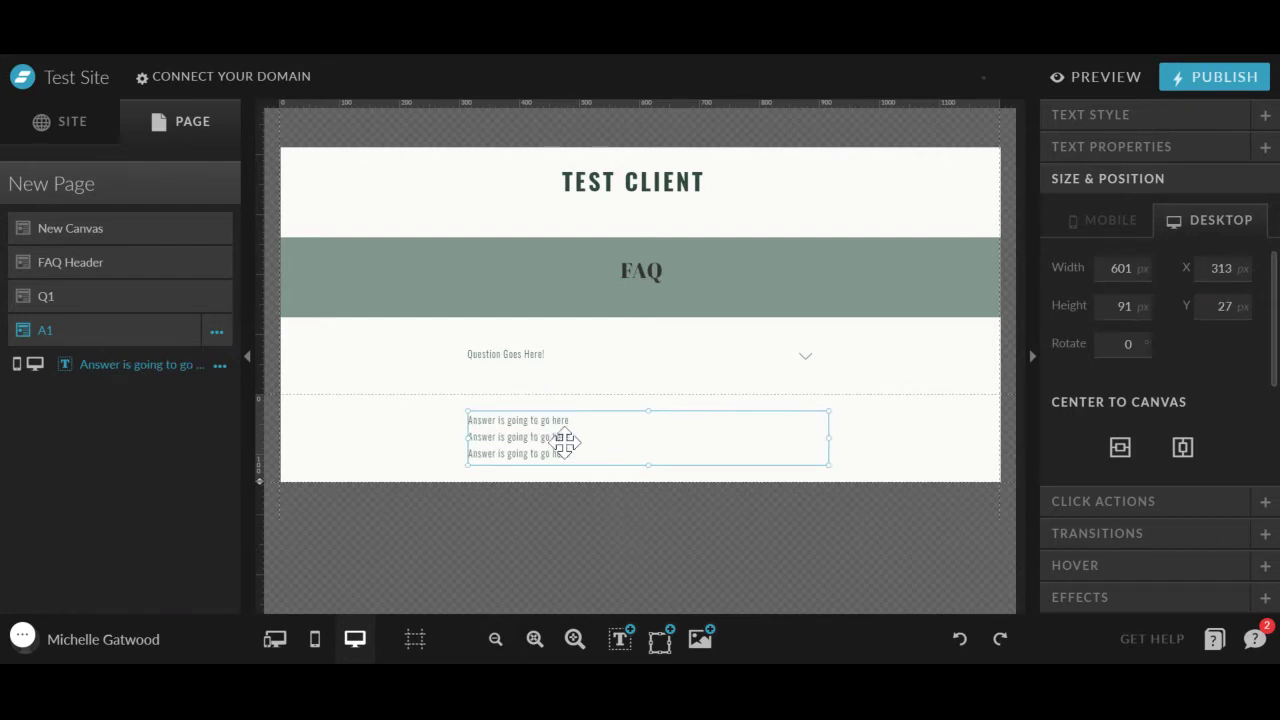
left_click(910, 443)
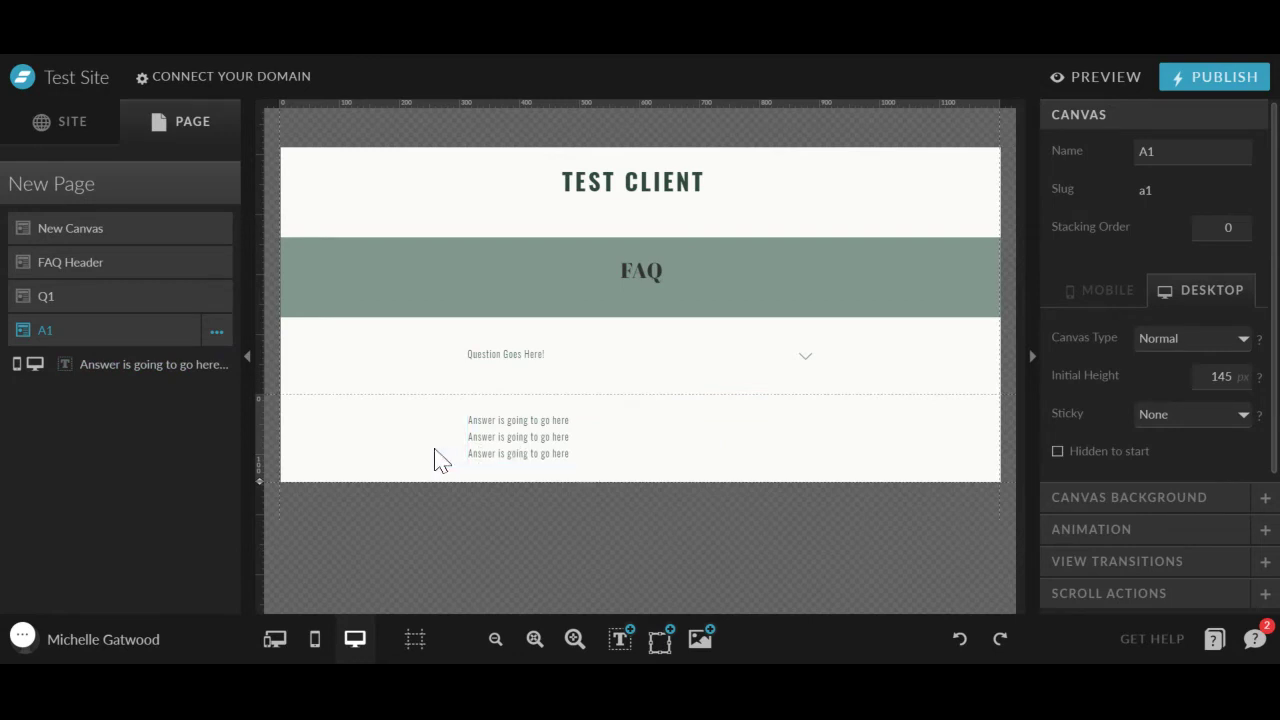
Tick 'Hidden to start' for the A1 canvas, then return to Q1
left_click(106, 297)
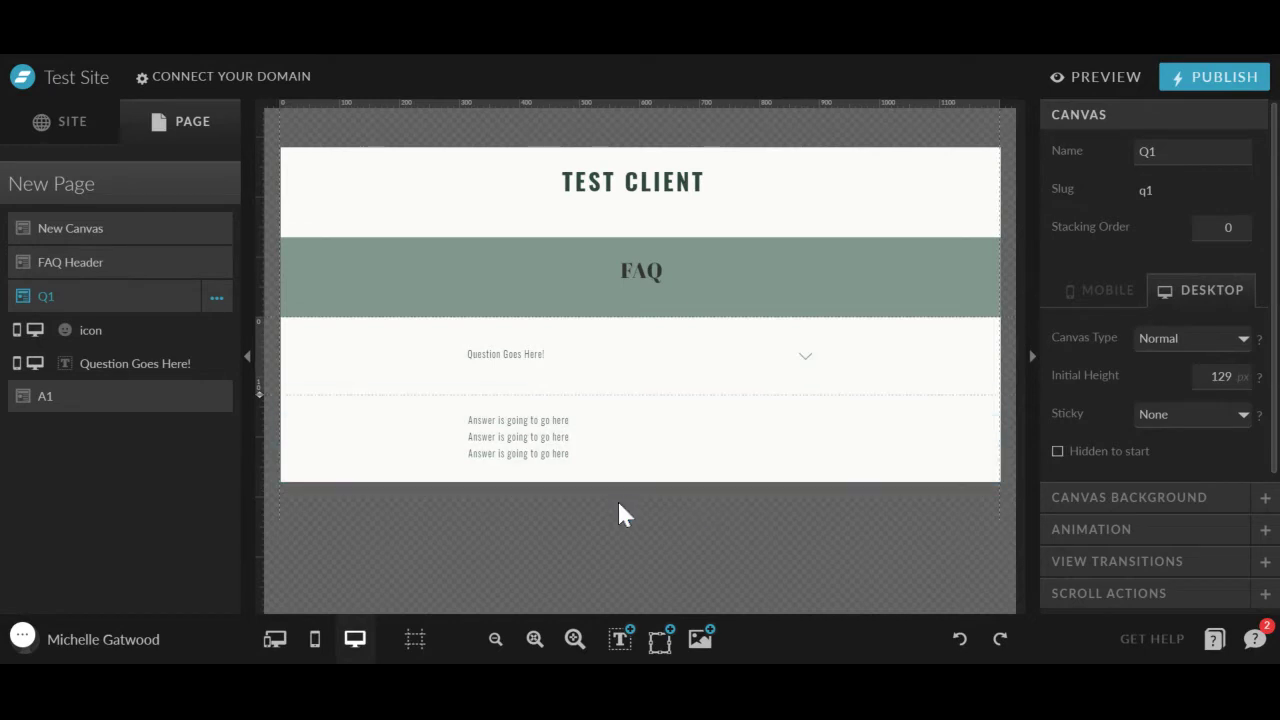
left_click(50, 397)
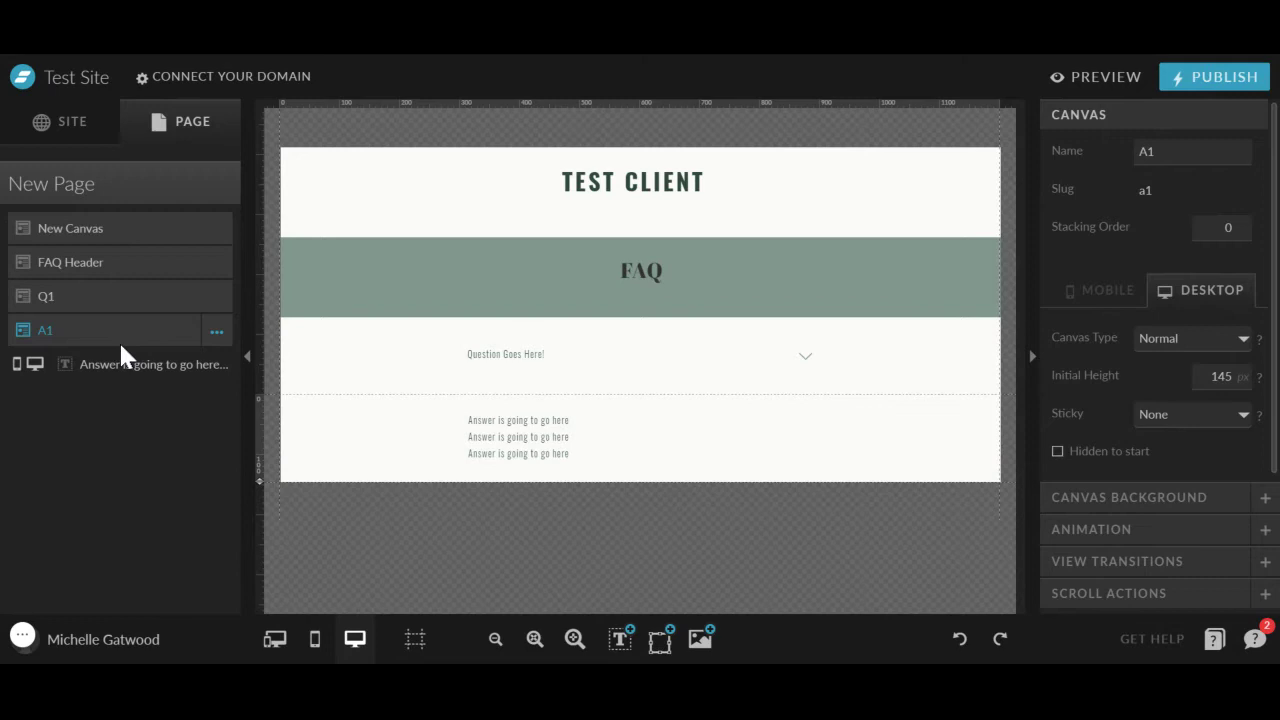
left_click(1058, 455)
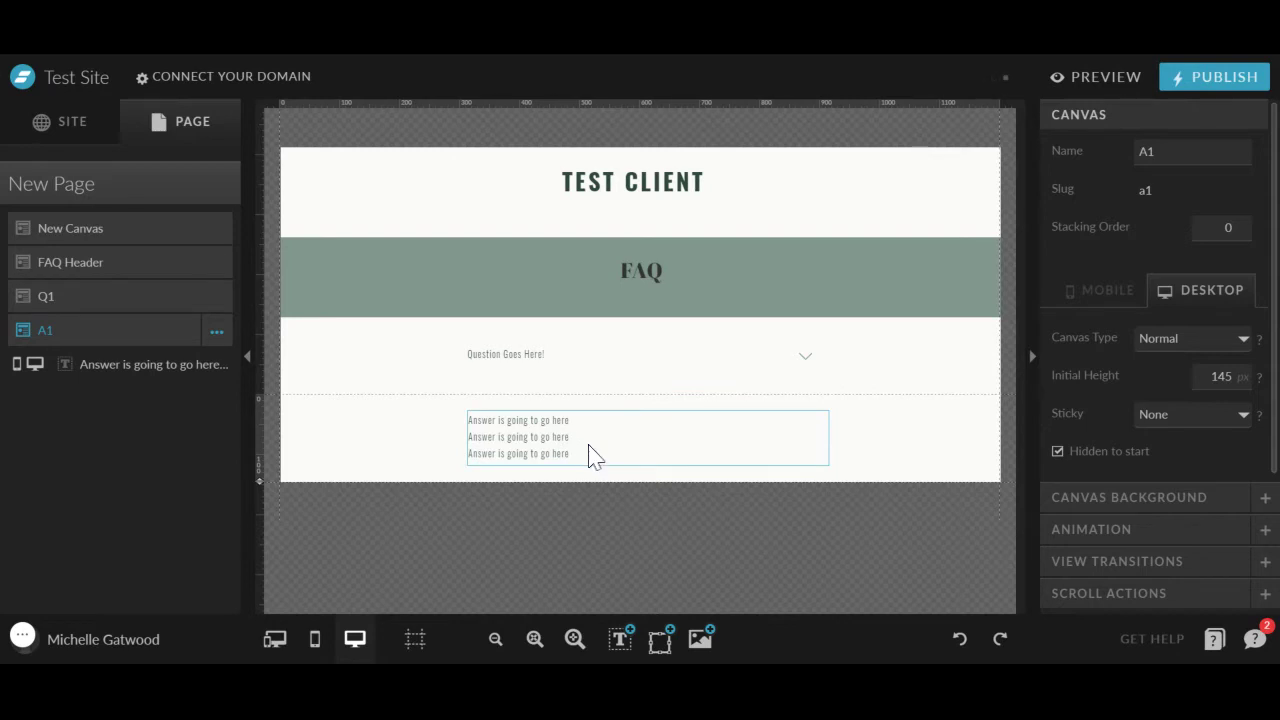
left_click(80, 305)
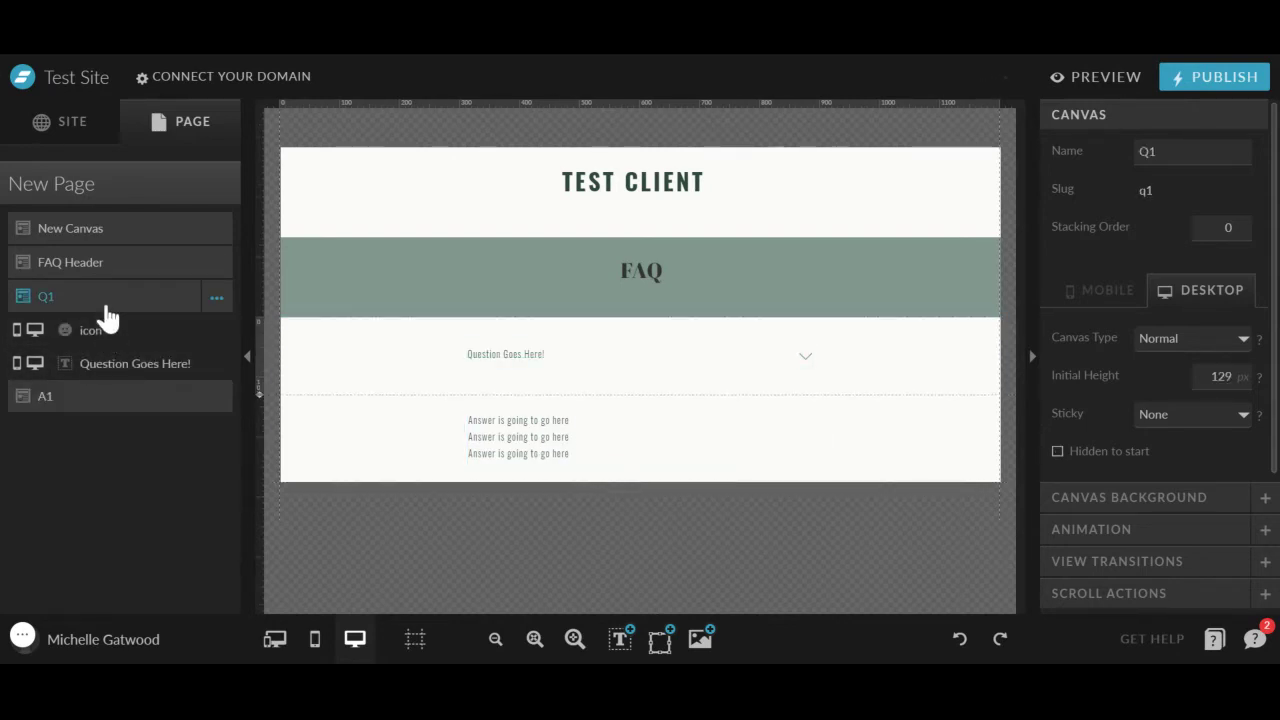
Add a canvas view to Q1 and move the arrow icon into View 1
left_click(217, 300)
left_click(219, 355)
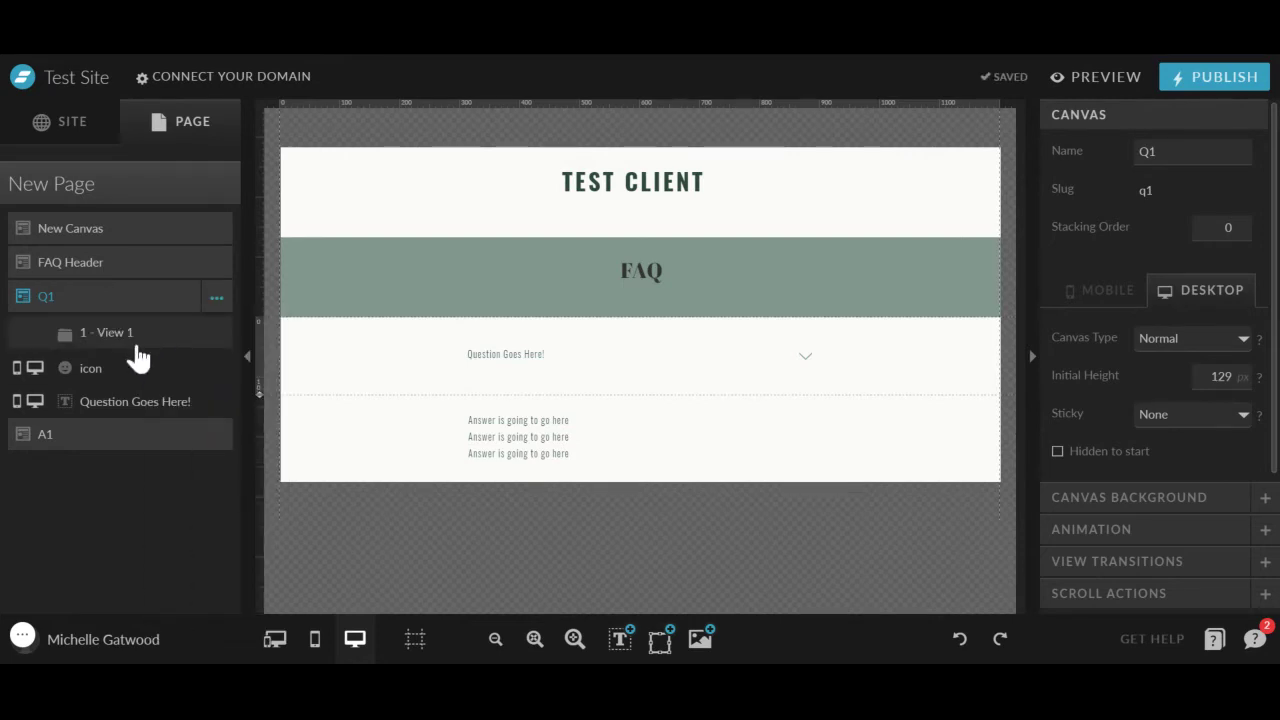
left_click_drag(124, 380, 124, 346)
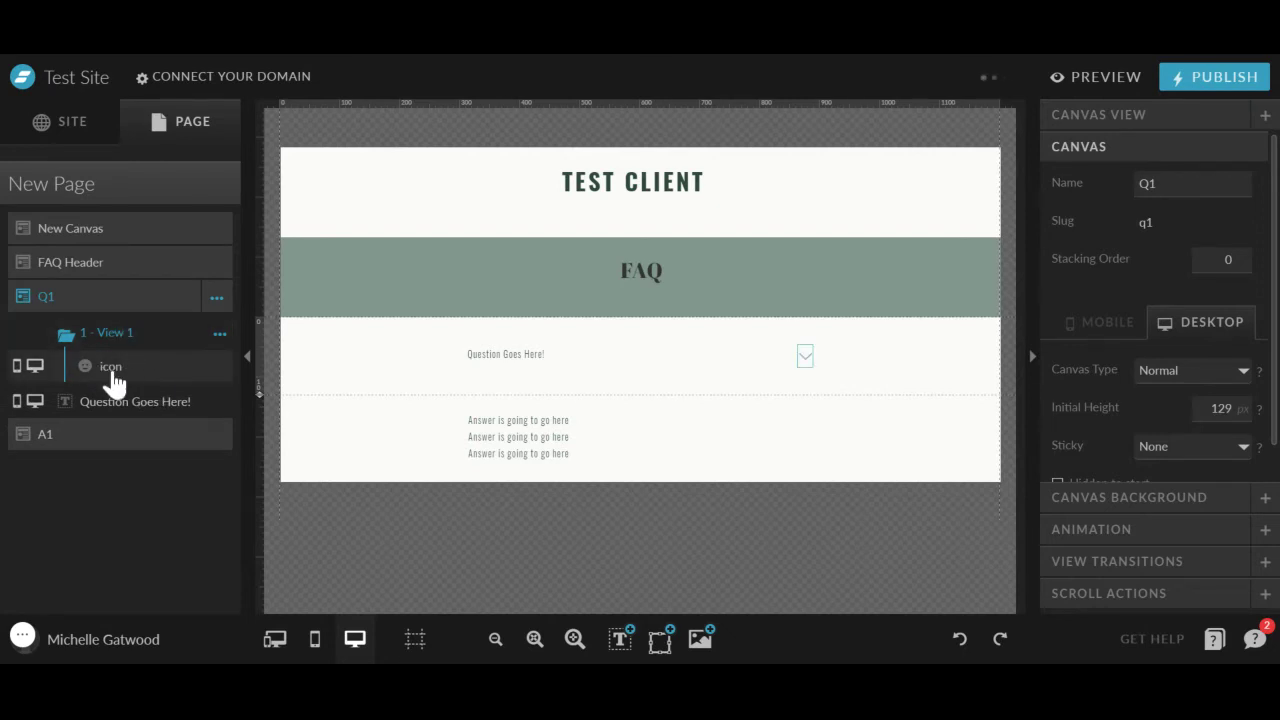
Give the arrow icon a Show Canvas click action targeting A1
left_click(114, 372)
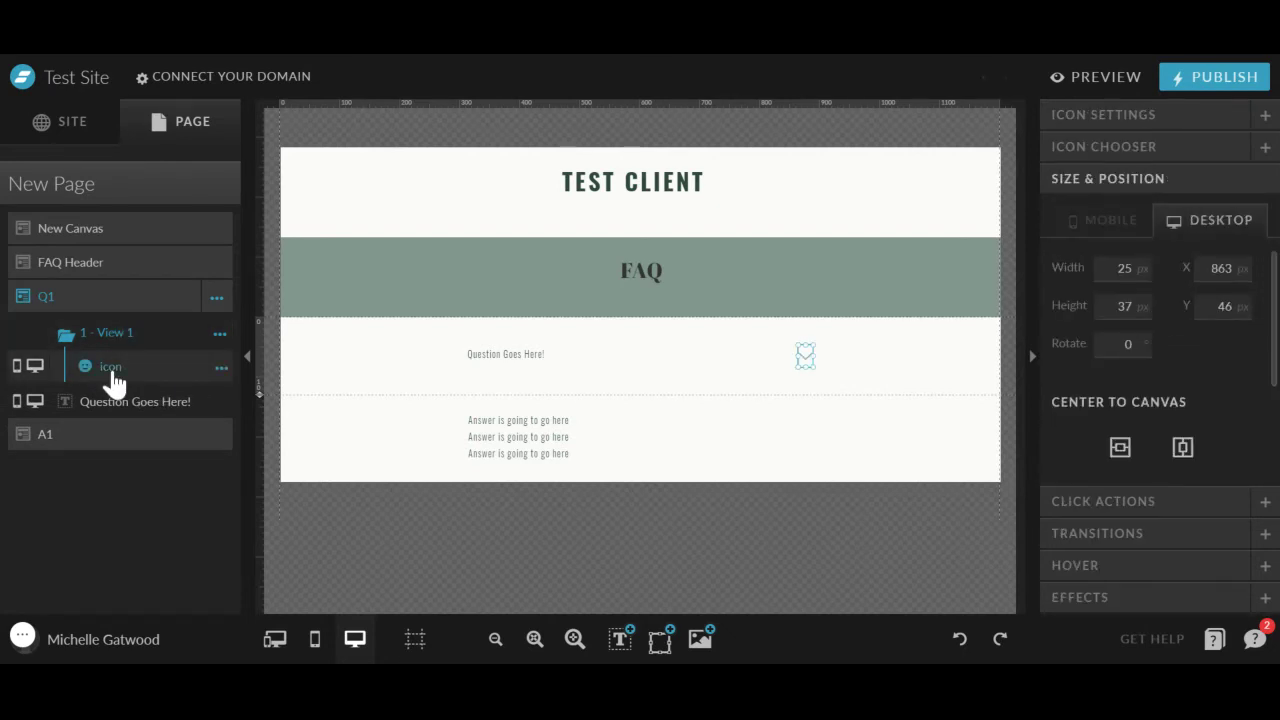
left_click(1163, 502)
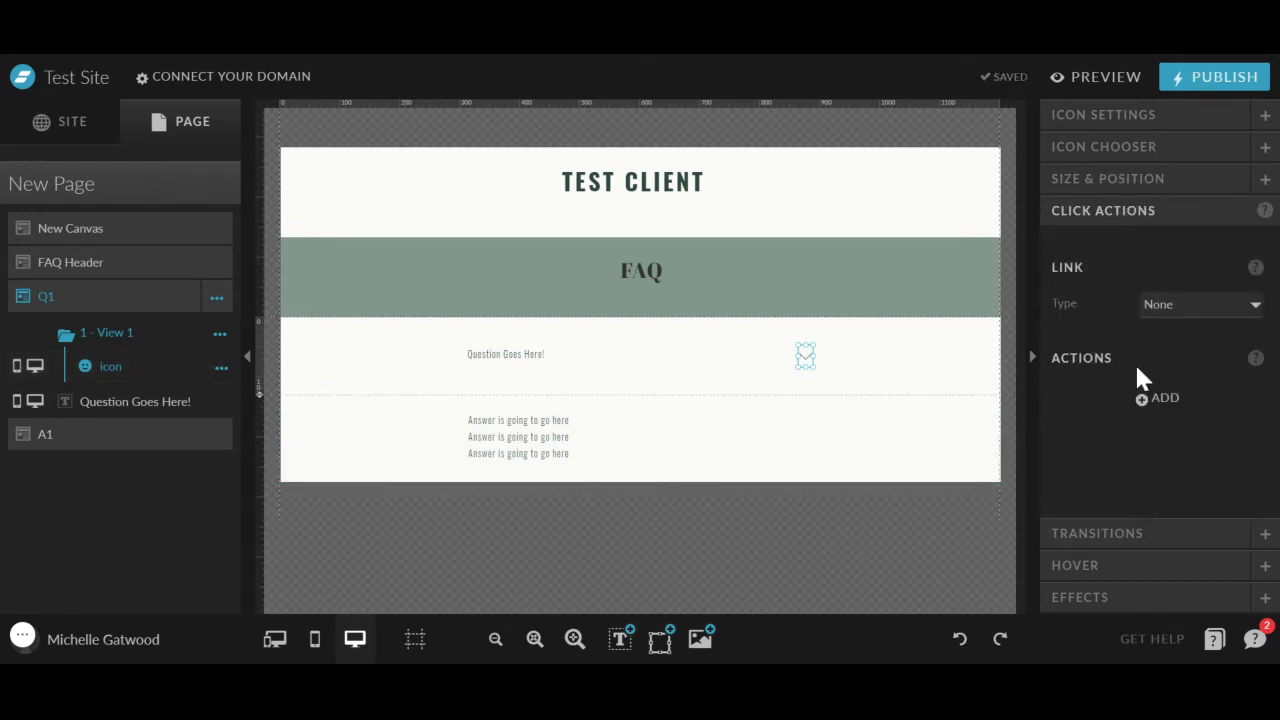
left_click(1150, 400)
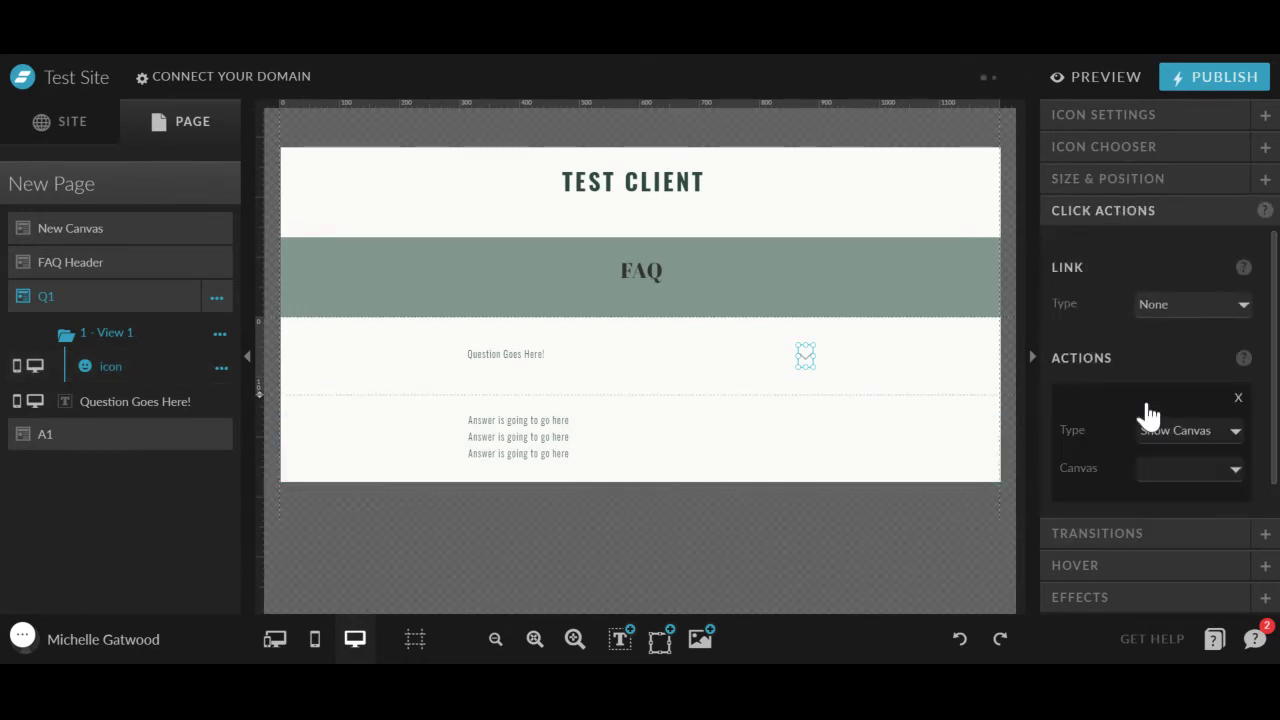
left_click_drag(1274, 432, 1274, 458)
left_click(1230, 436)
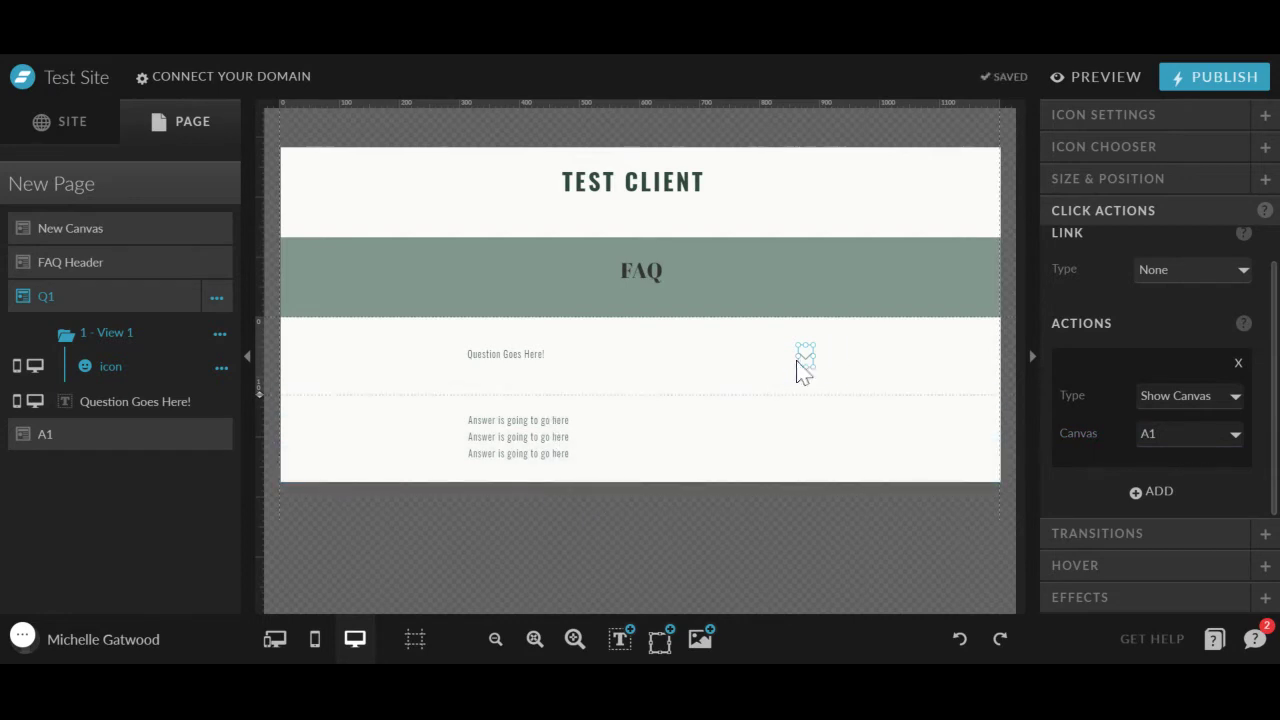
scroll(1262, 397, "up", 1)
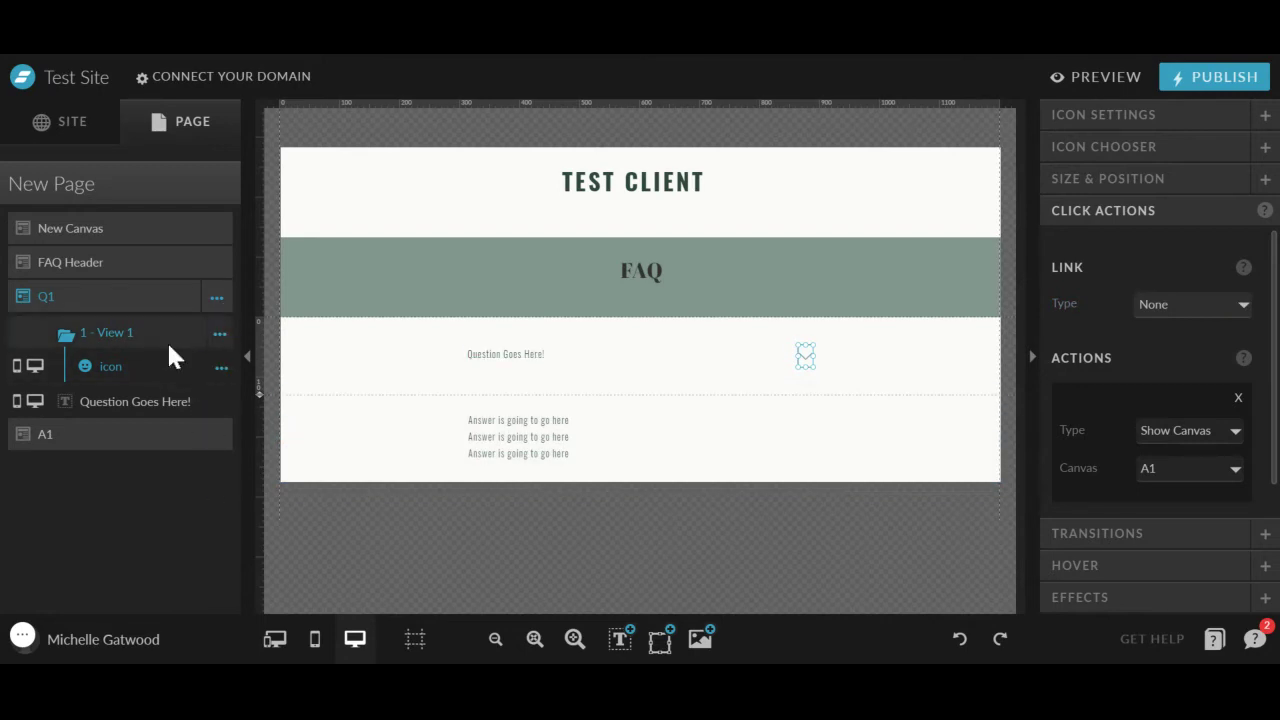
Duplicate Q1's View 1 to create View 2
left_click(220, 388)
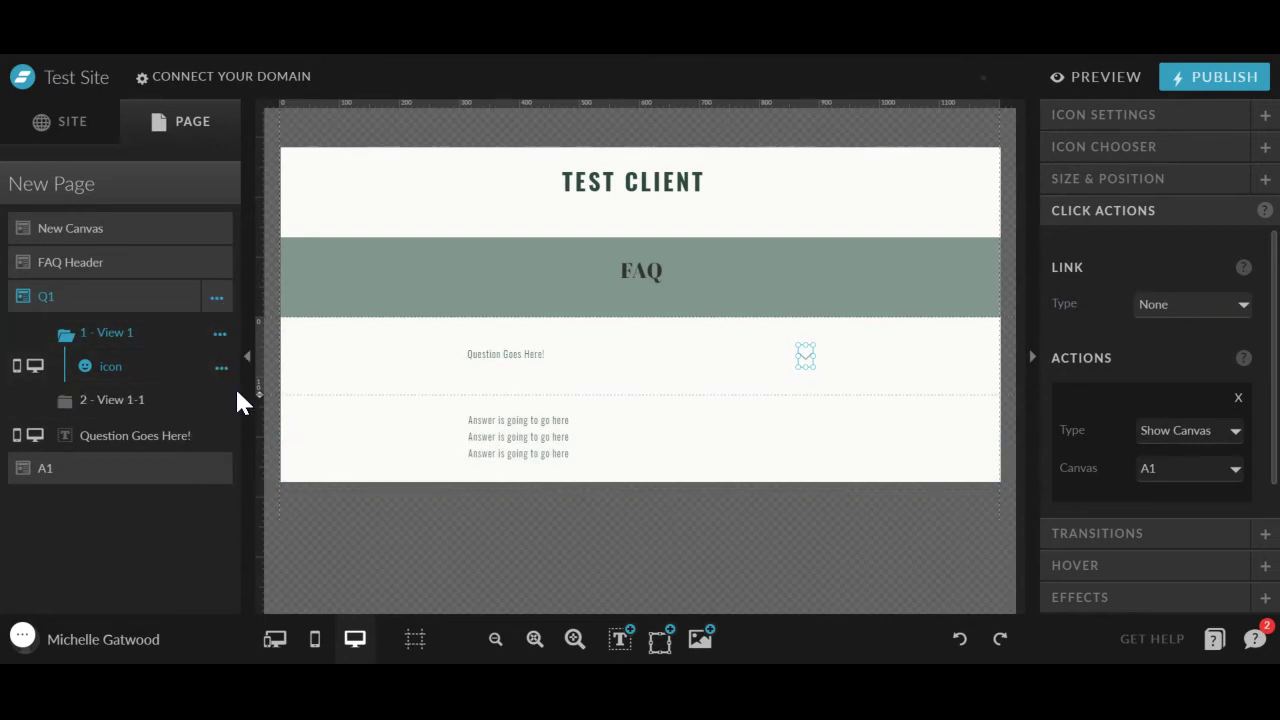
left_click(132, 402)
left_click(135, 410)
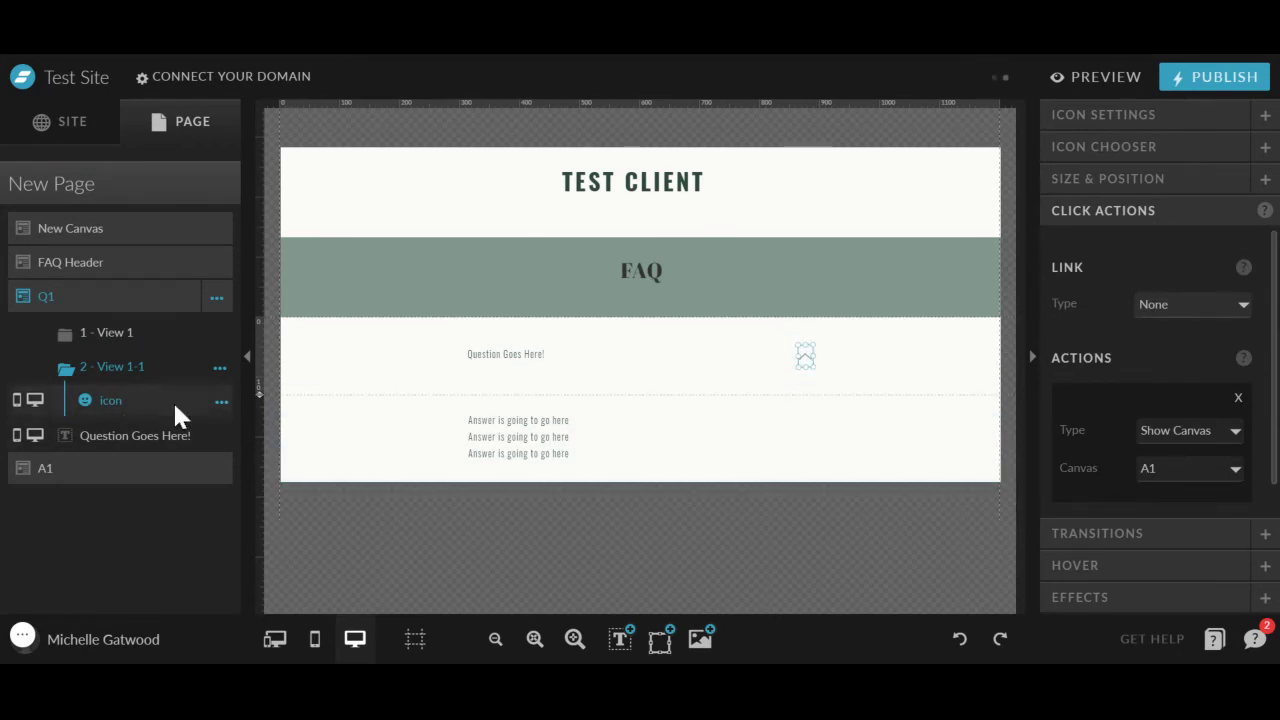
Link View 1's arrow icon to This Canvas, switching to View 2
left_click(120, 333)
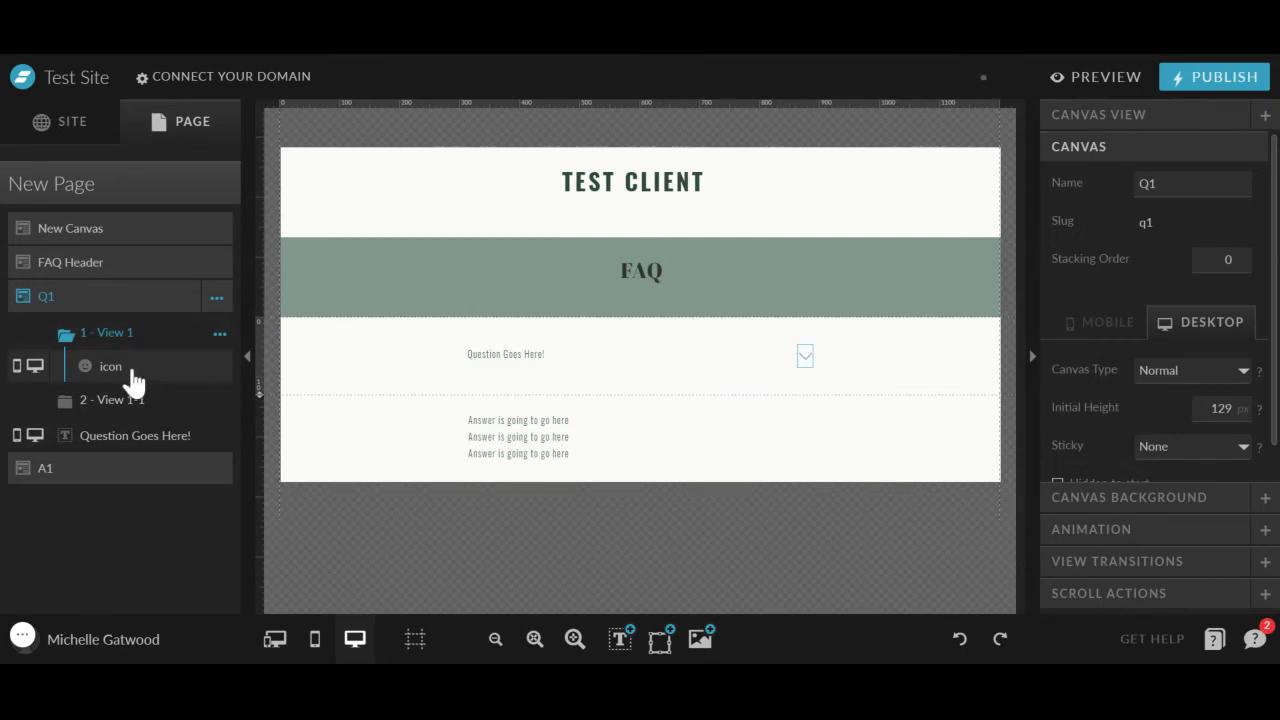
left_click(134, 369)
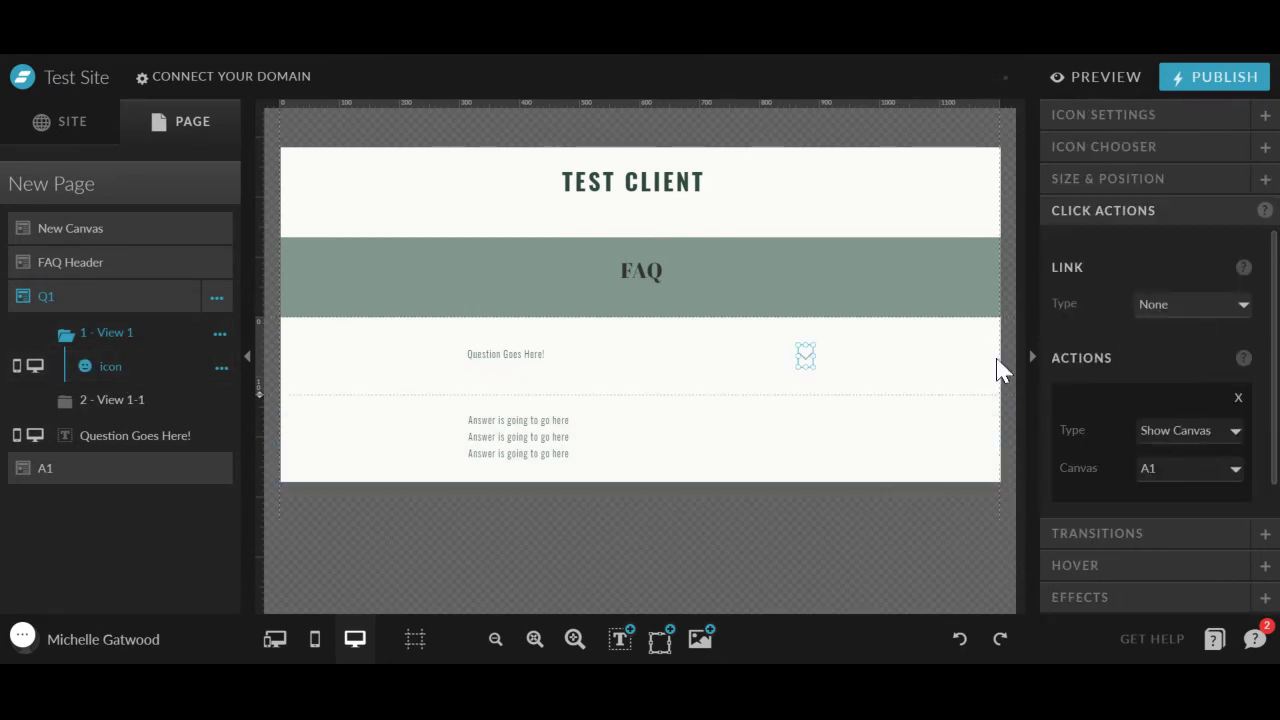
left_click(1228, 310)
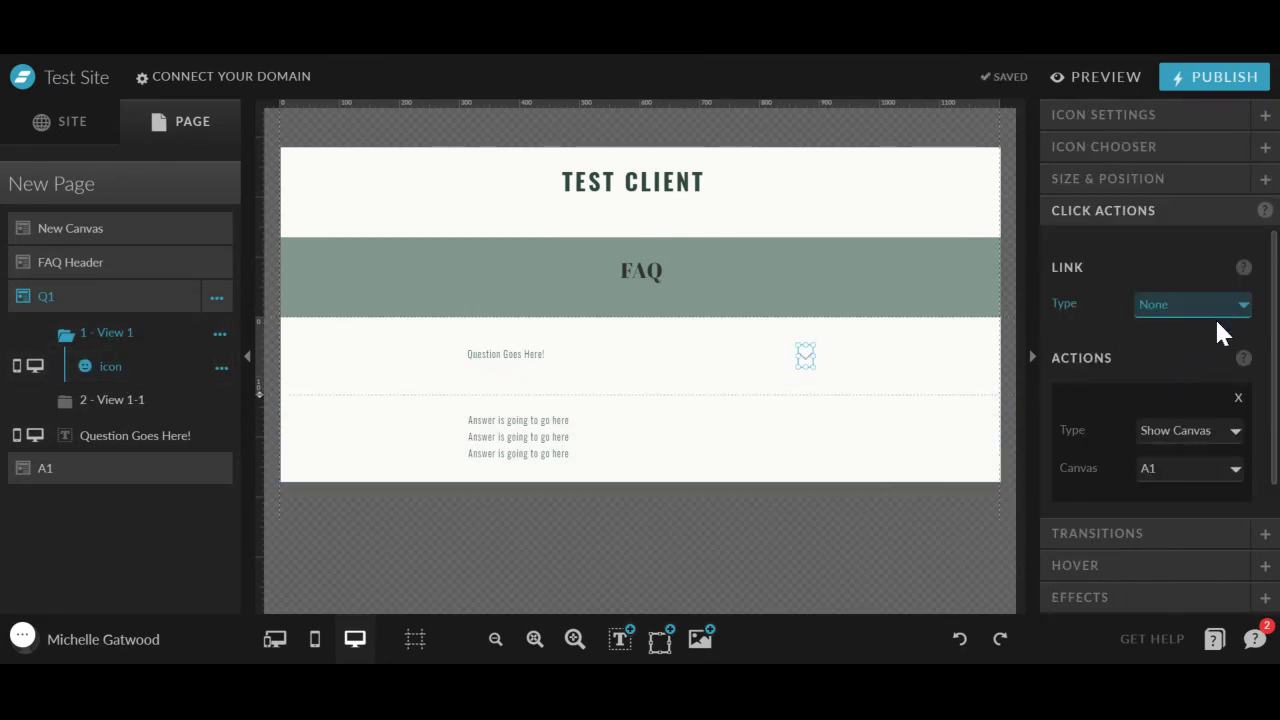
left_click(1214, 316)
left_click(1213, 356)
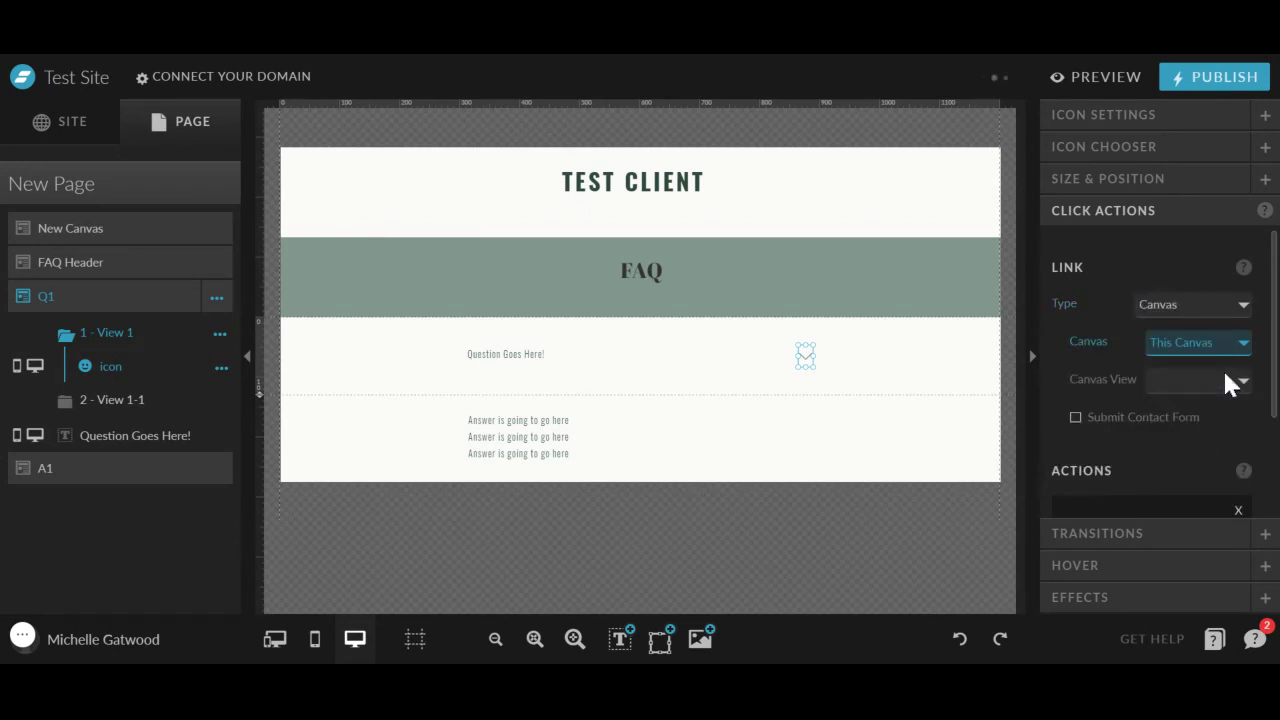
left_click(1224, 372)
left_click(1208, 195)
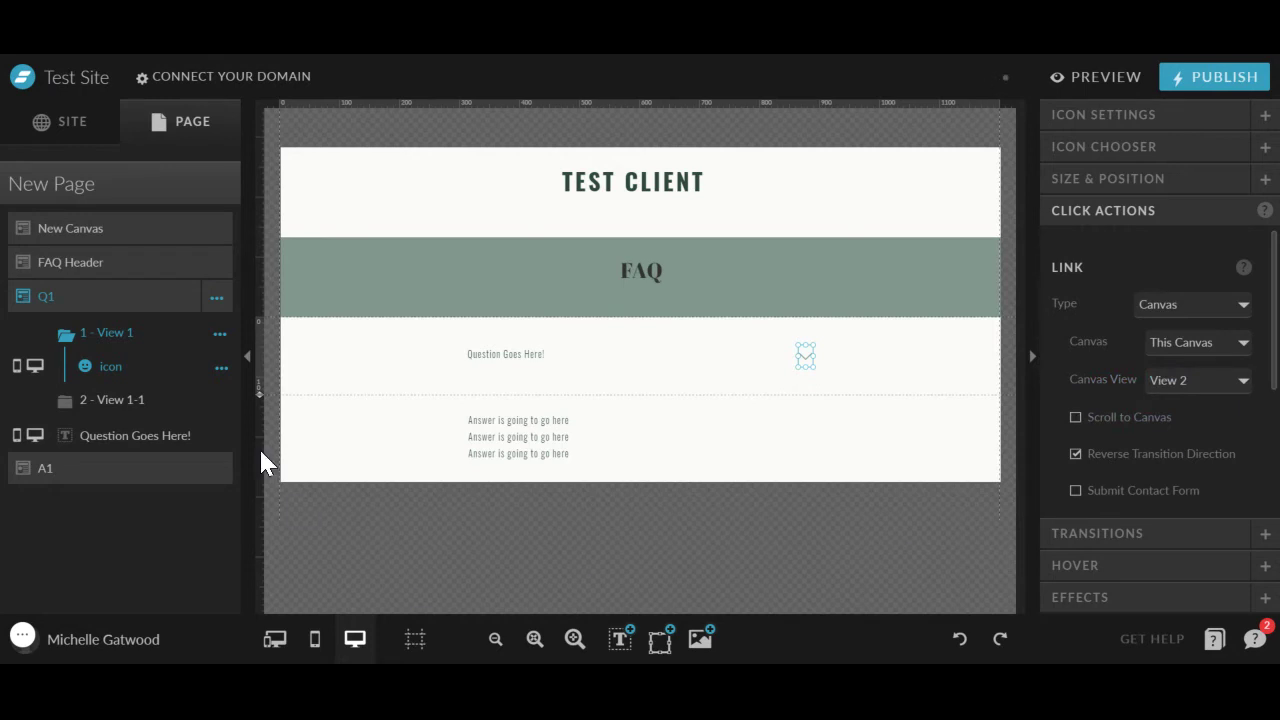
Link View 2's arrow icon to This Canvas, switching back to View 1
left_click(112, 406)
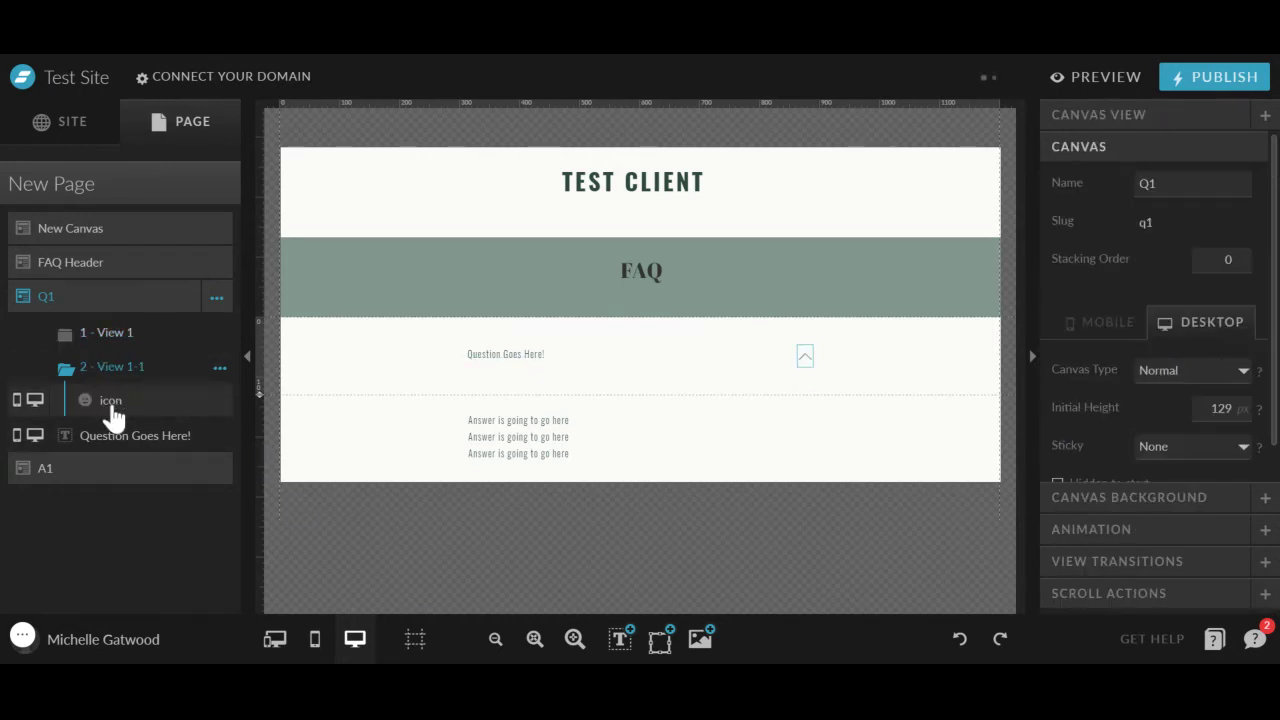
left_click(806, 357)
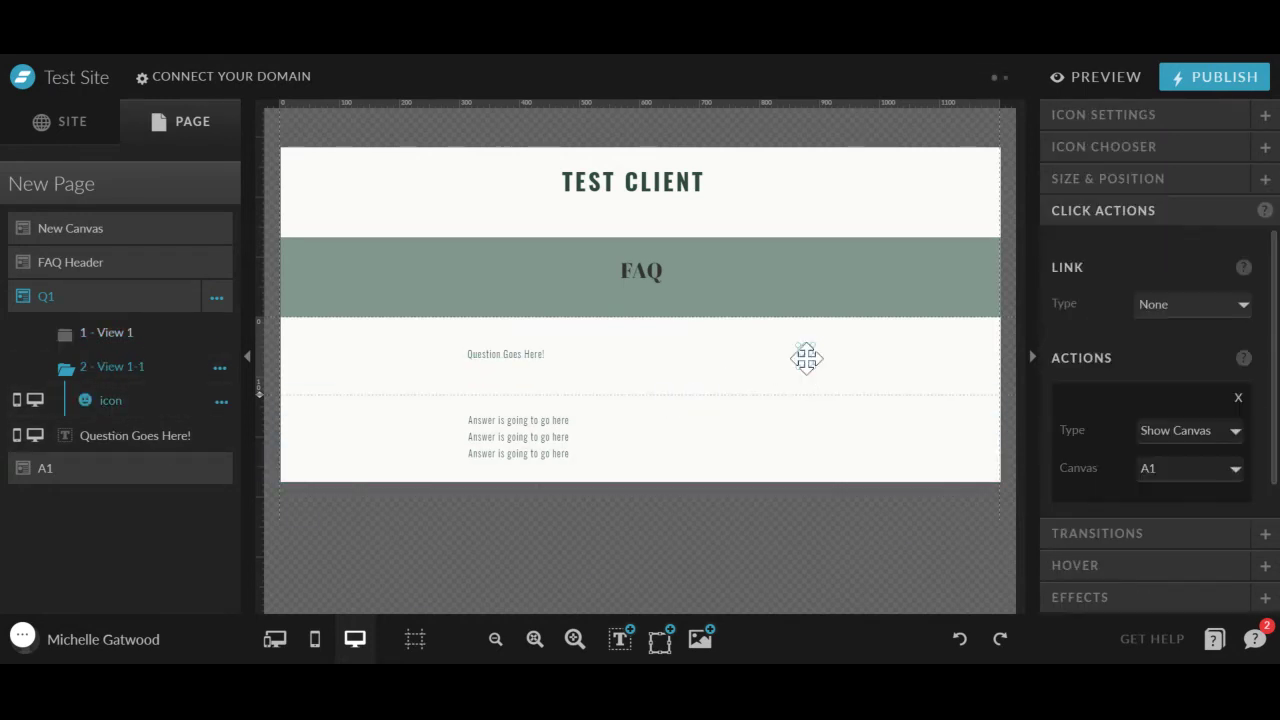
left_click(1201, 386)
left_click(1236, 345)
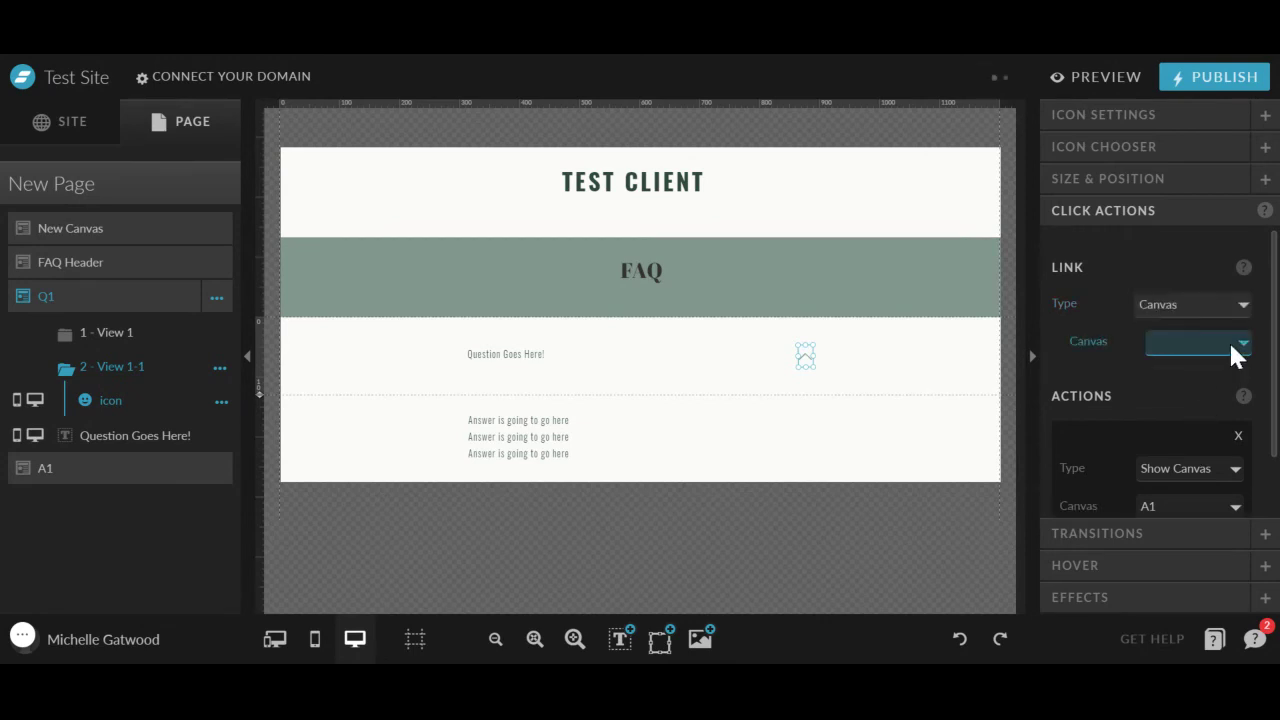
left_click(1213, 388)
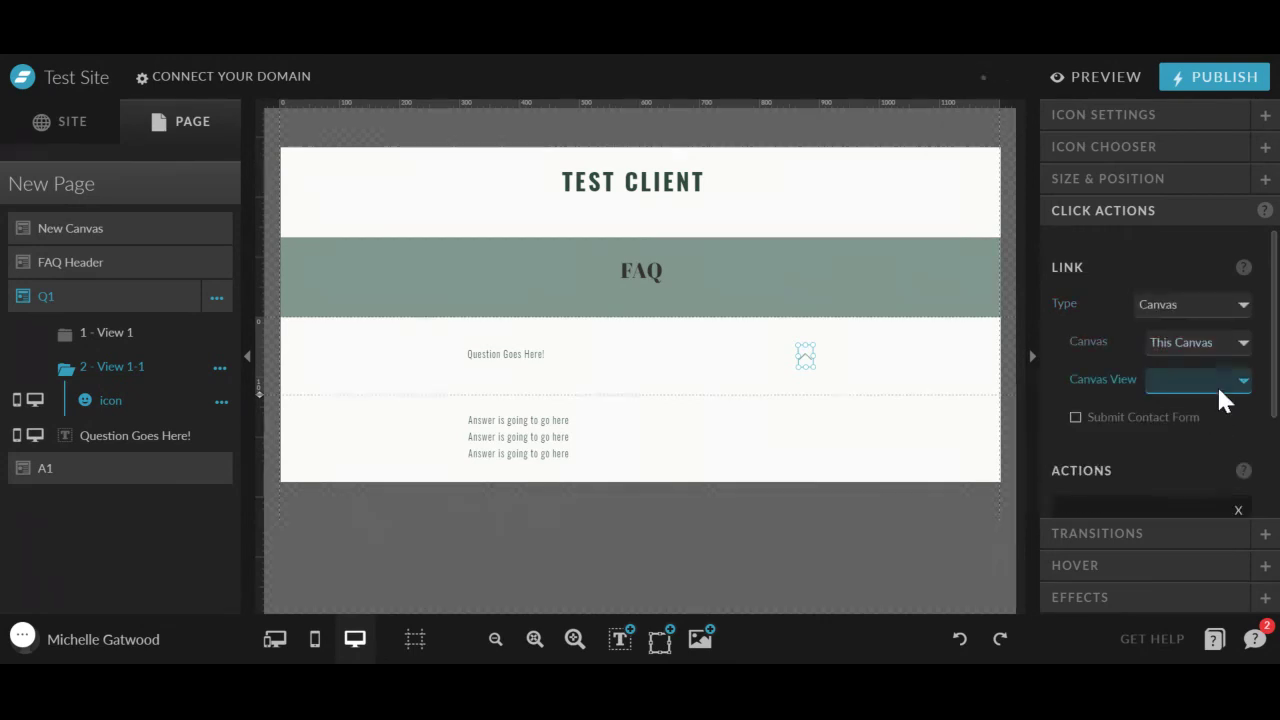
left_click(1216, 380)
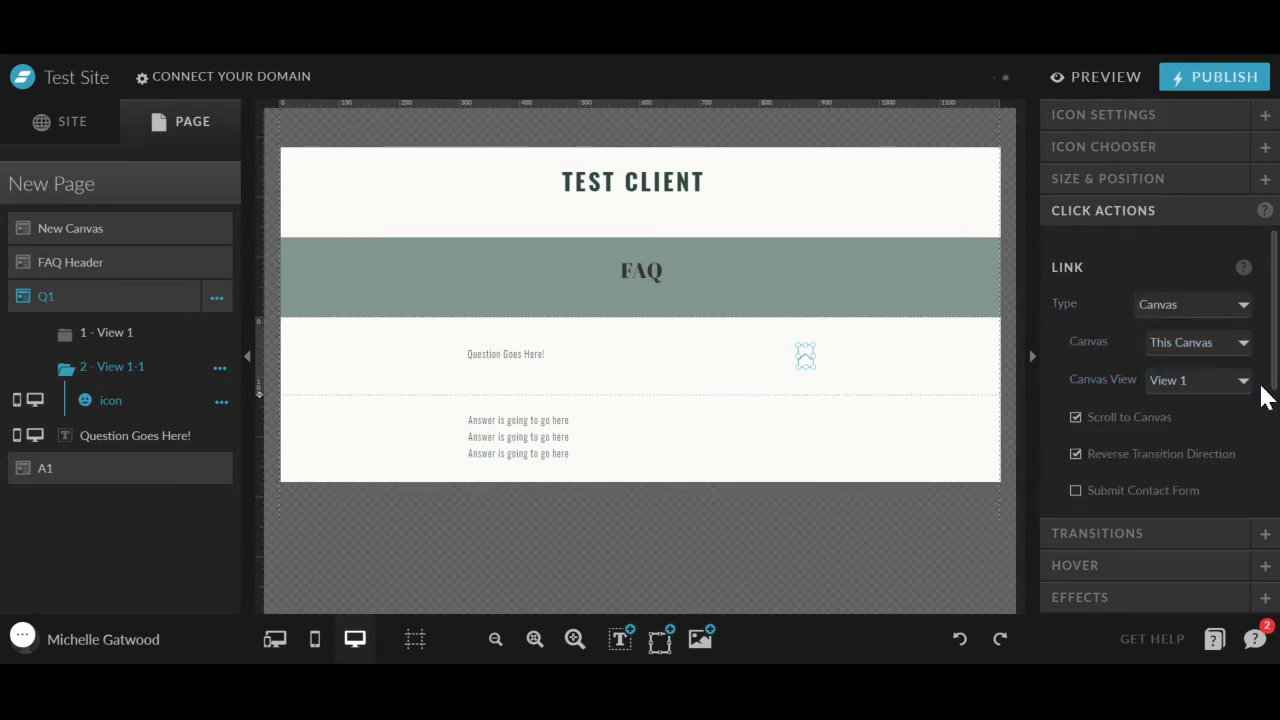
left_click(817, 455)
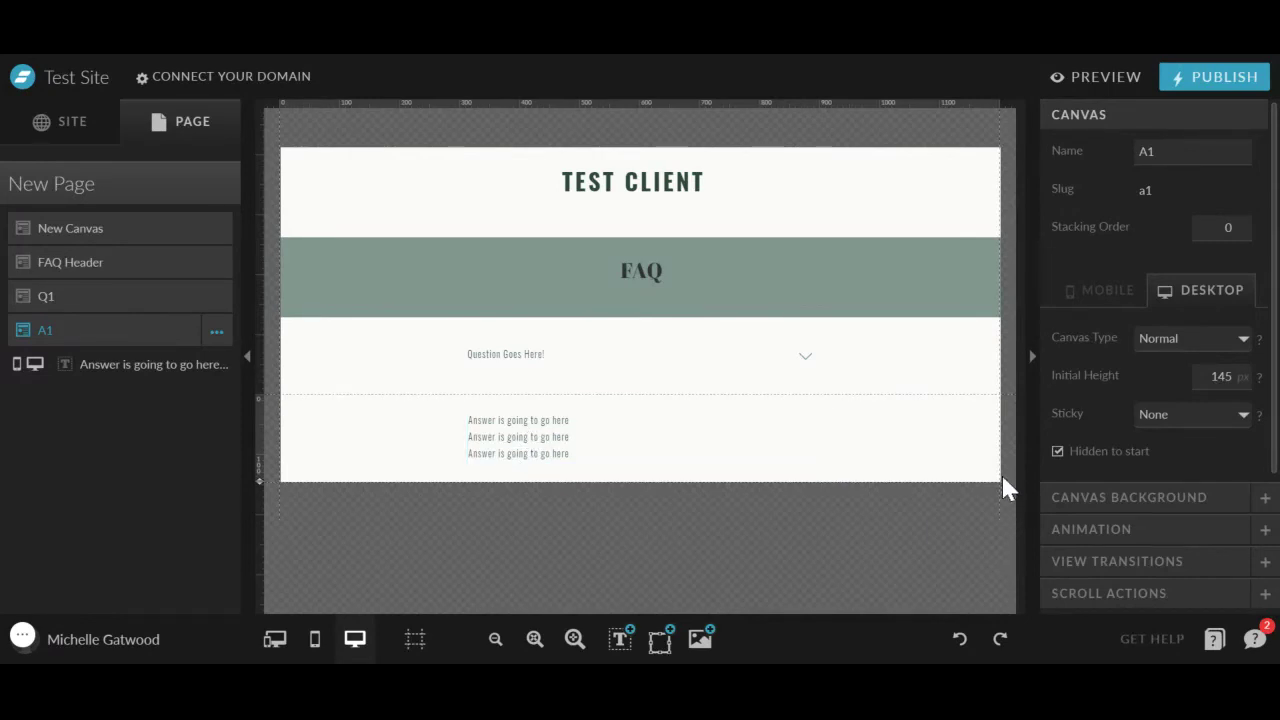
left_click(1089, 80)
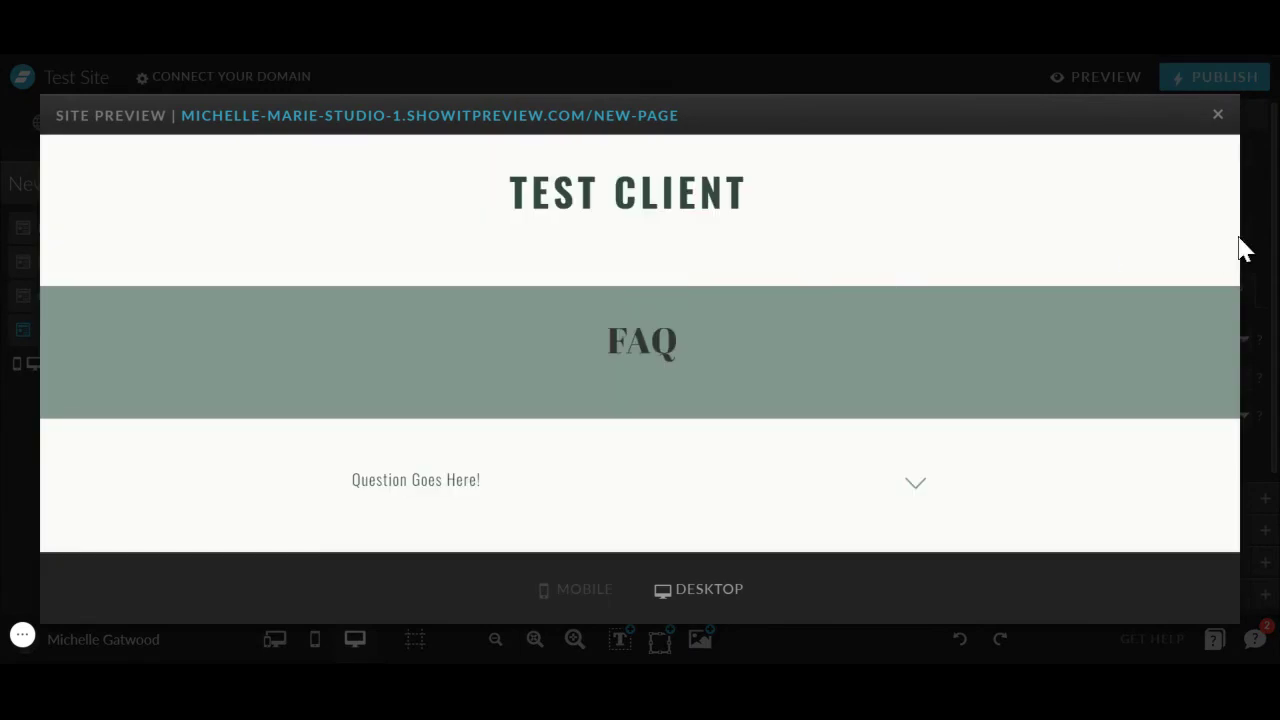
left_click(916, 485)
scroll(1027, 467, "down", 2)
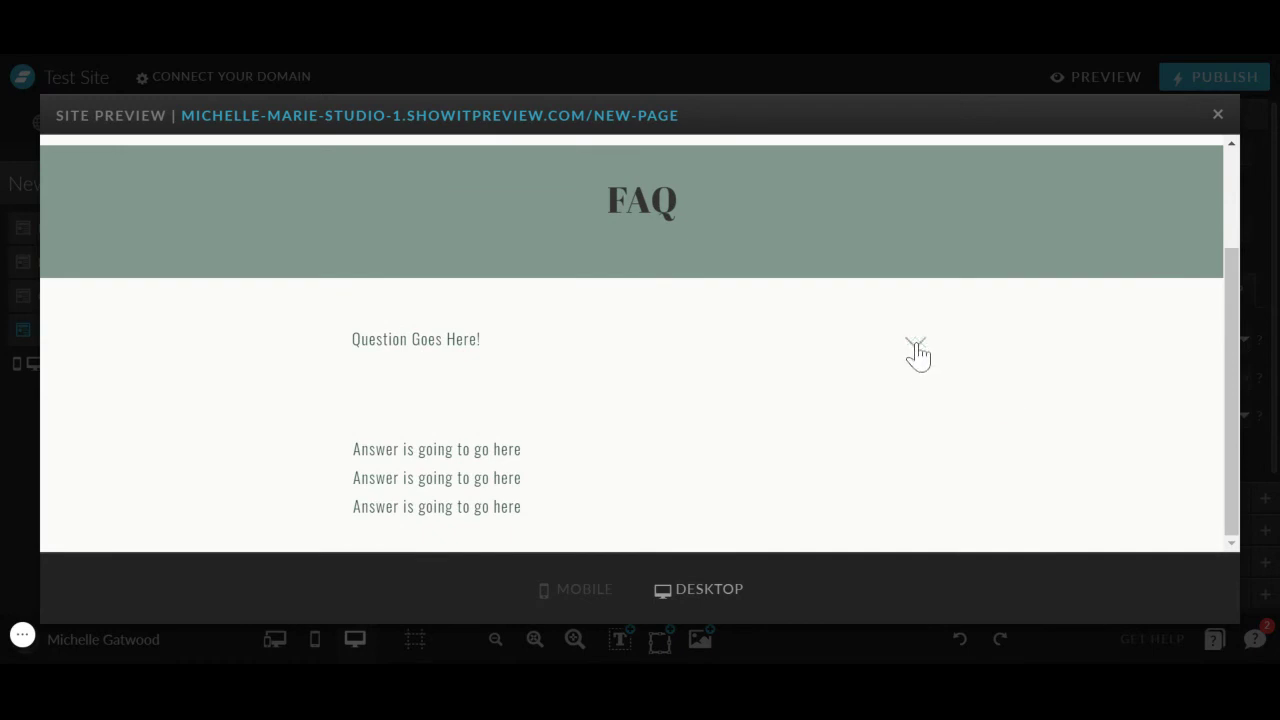
triple_click(362, 474)
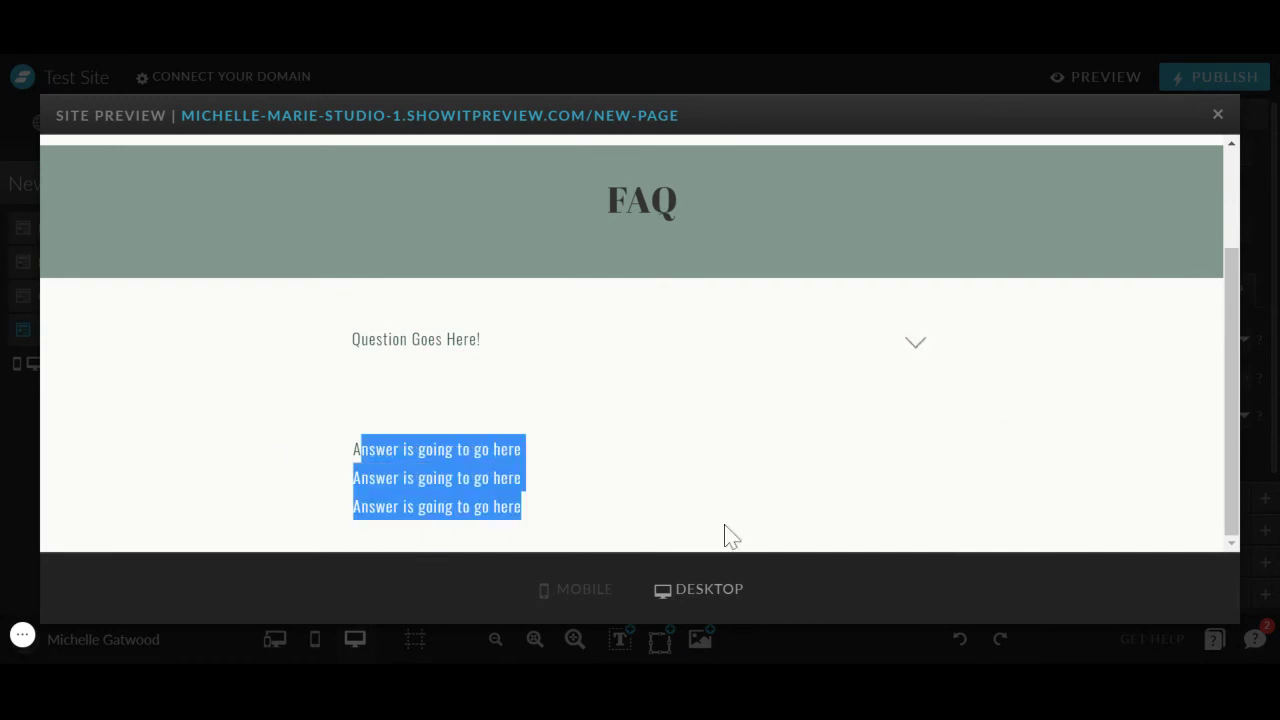
left_click(726, 537)
Change the up-arrow icon in Q1's open view to Hide Canvas A1 on click
left_click(1218, 115)
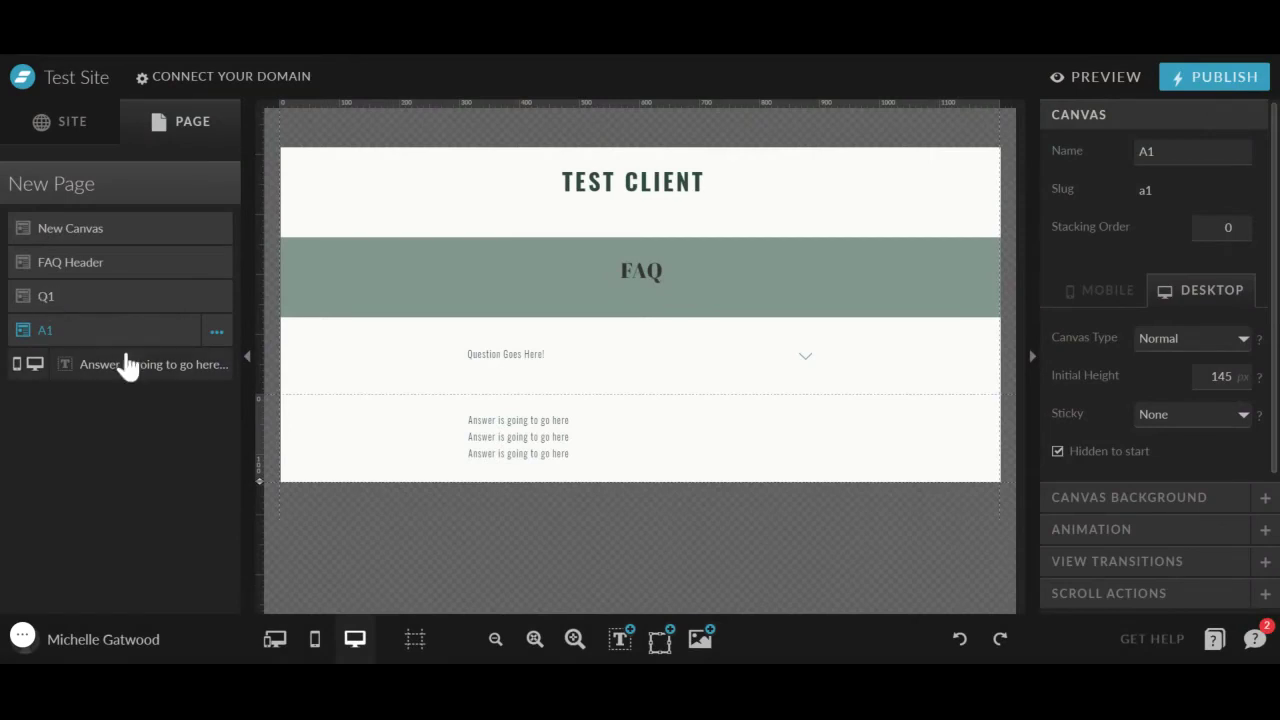
left_click(136, 300)
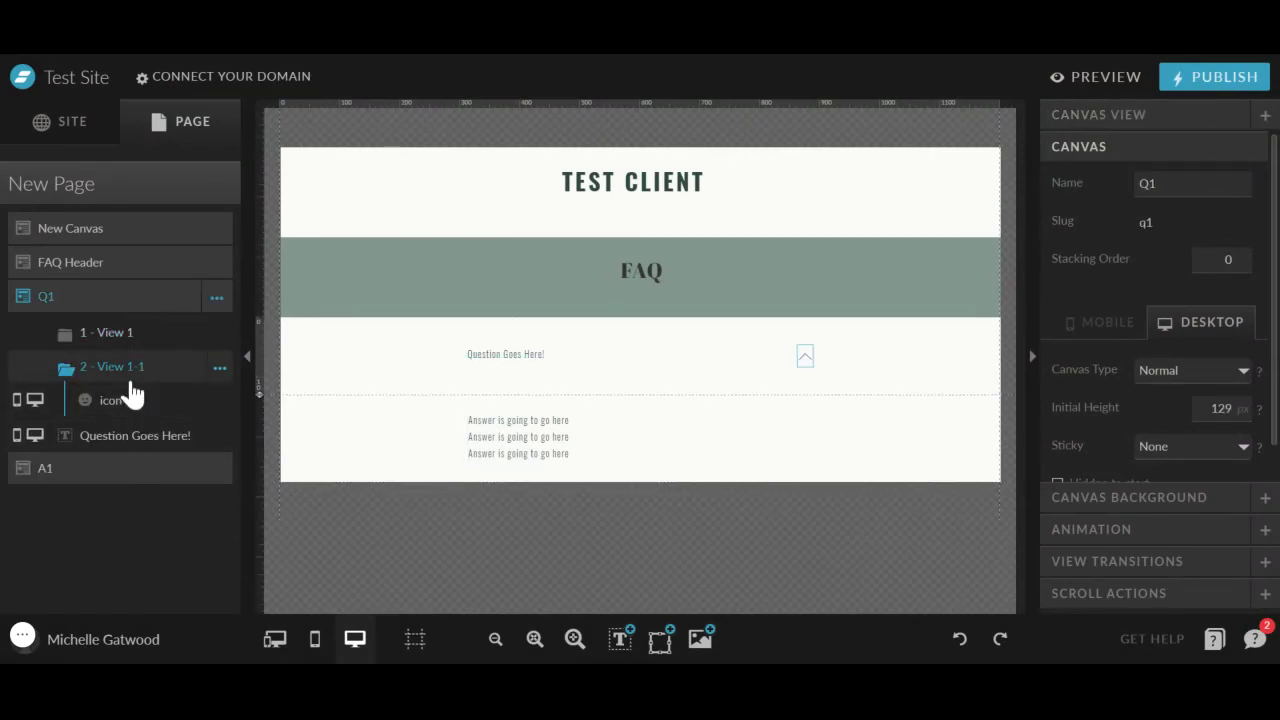
left_click(805, 355)
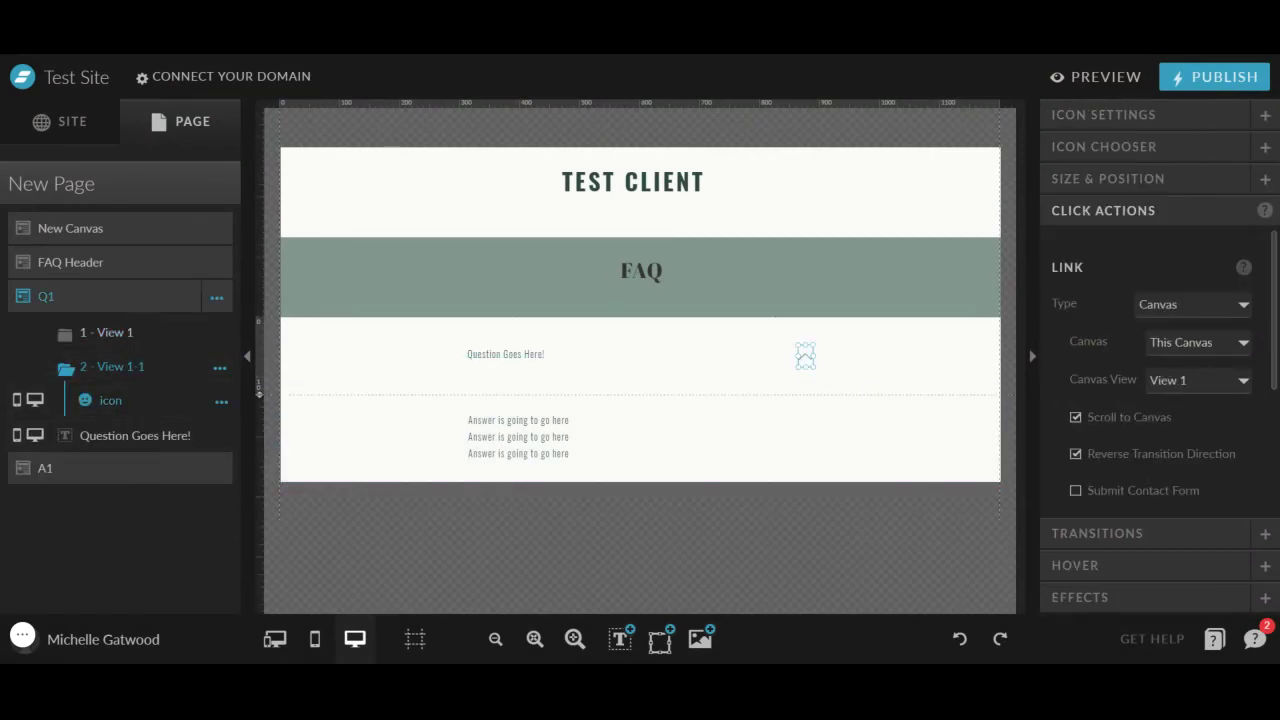
scroll(1193, 453, "down", 3)
left_click(1235, 395)
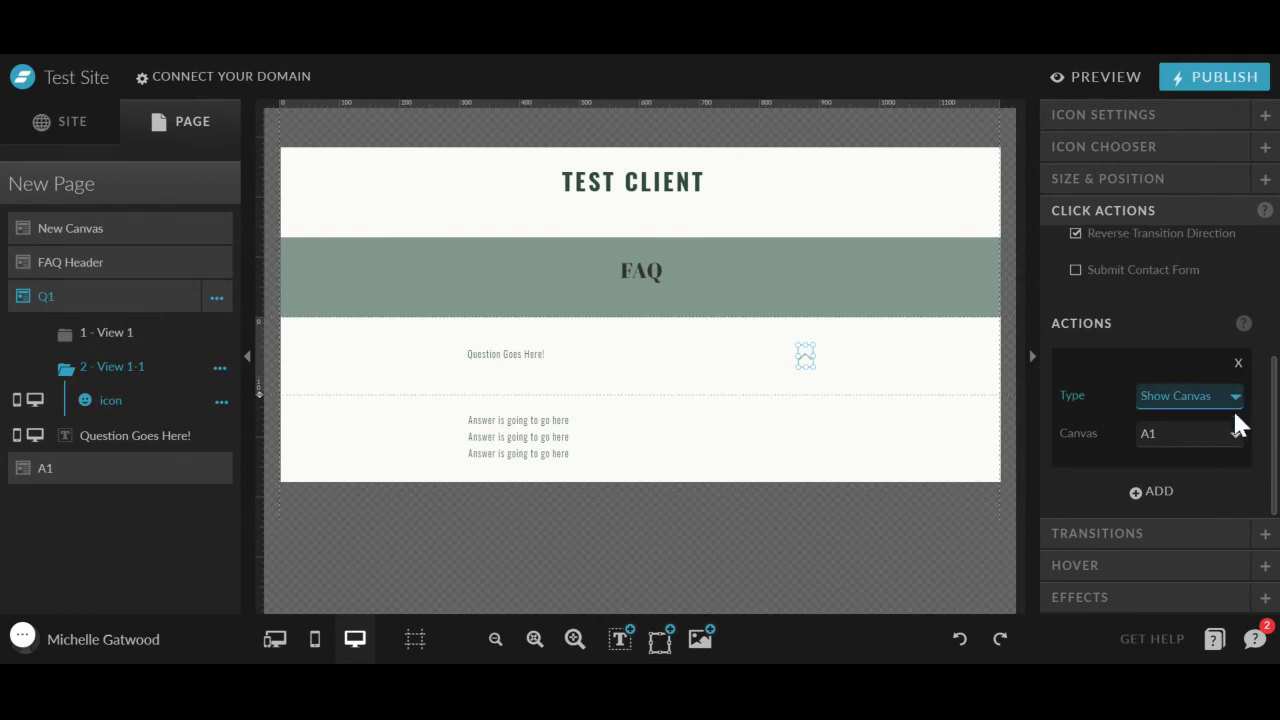
left_click(1233, 409)
left_click(1008, 428)
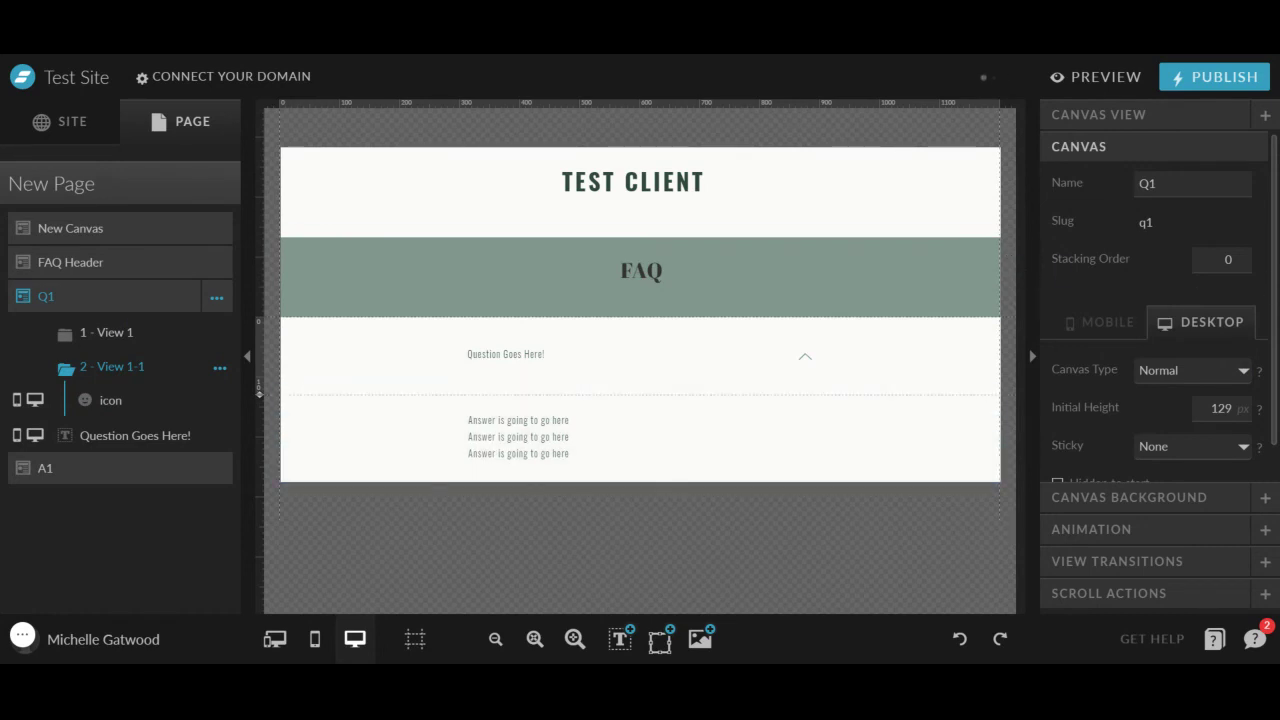
left_click(1060, 88)
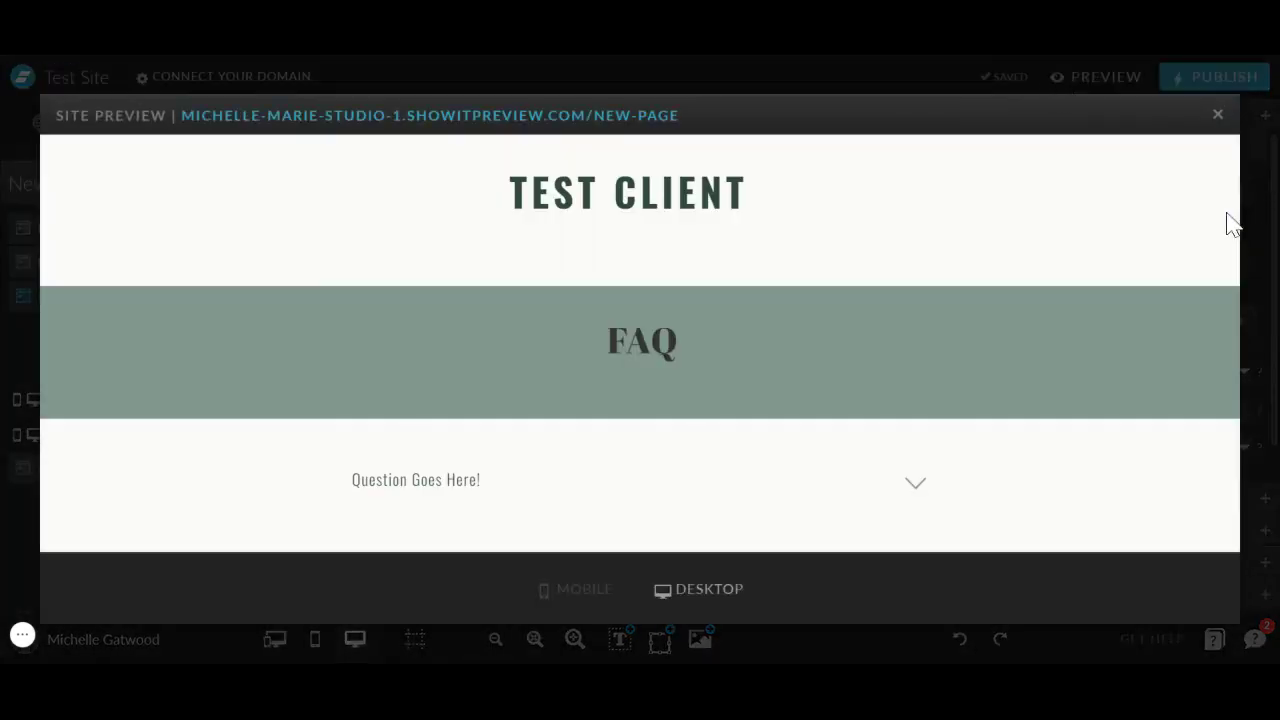
left_click(914, 490)
scroll(1020, 474, "down", 2)
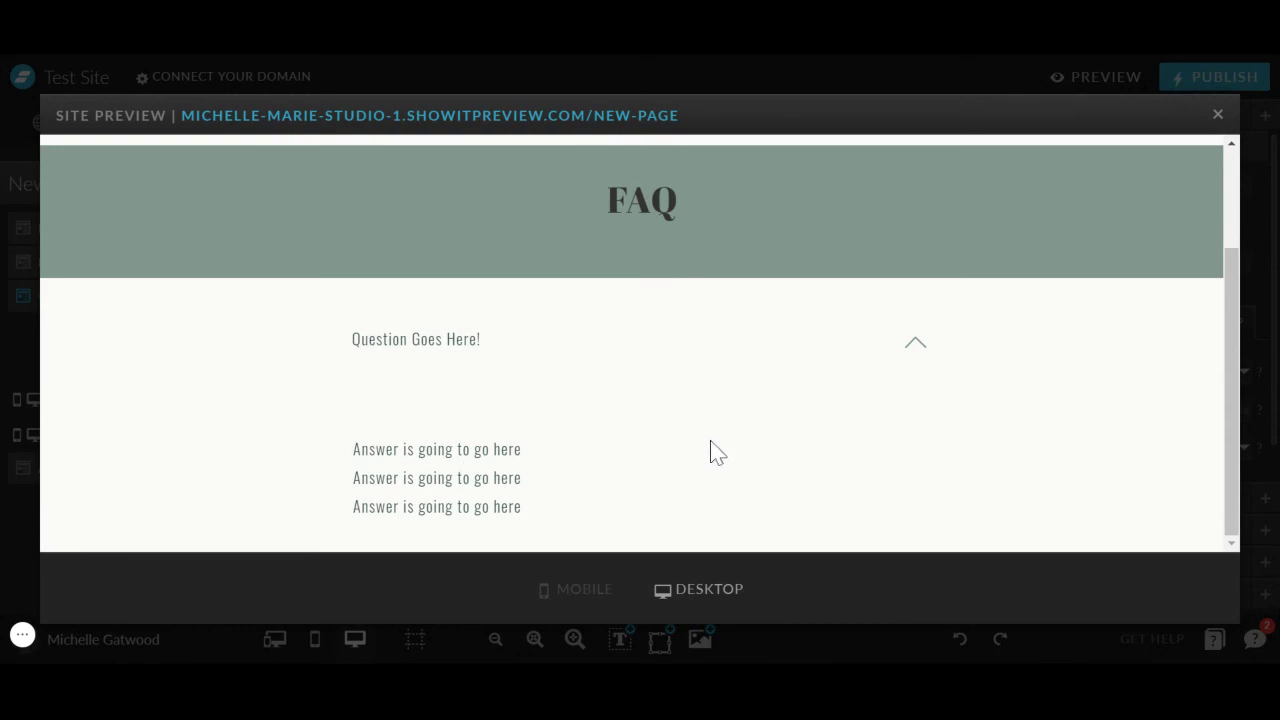
left_click(912, 365)
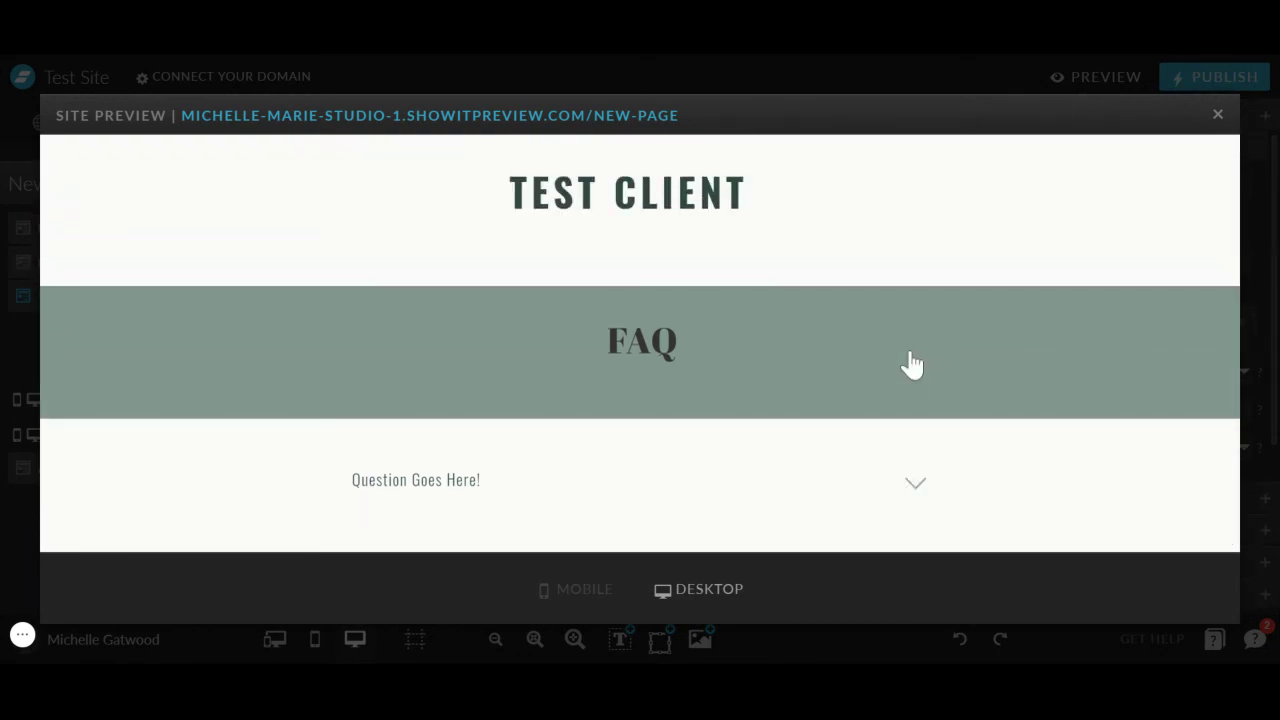
left_click(1218, 115)
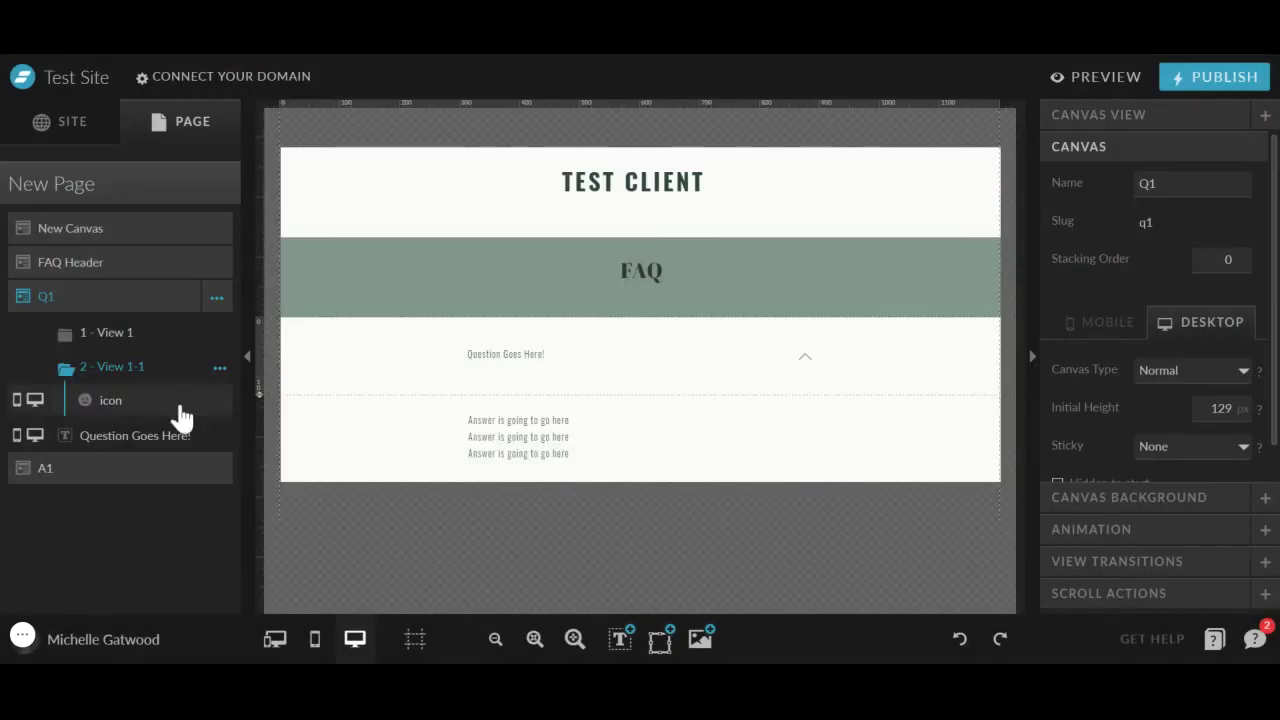
Duplicate the Q1 canvas, move the copy below A1, and rename it Q2
left_click(216, 297)
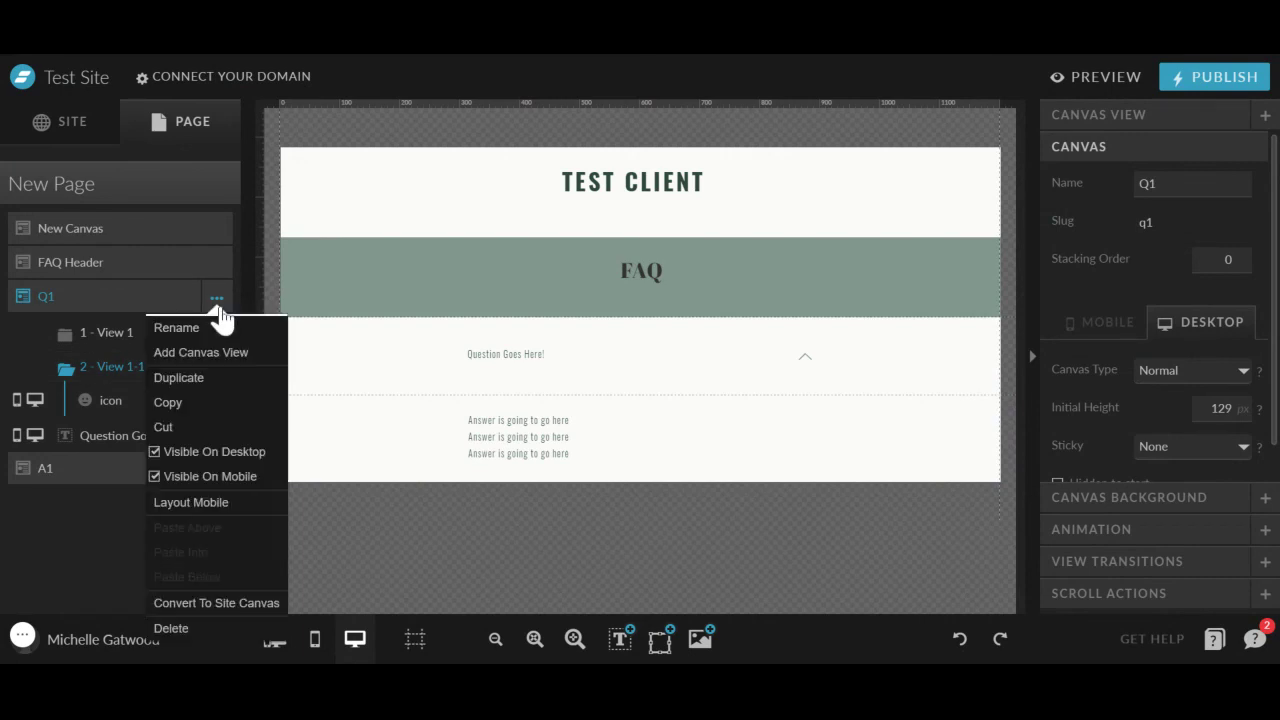
left_click(185, 376)
left_click_drag(126, 474, 126, 496)
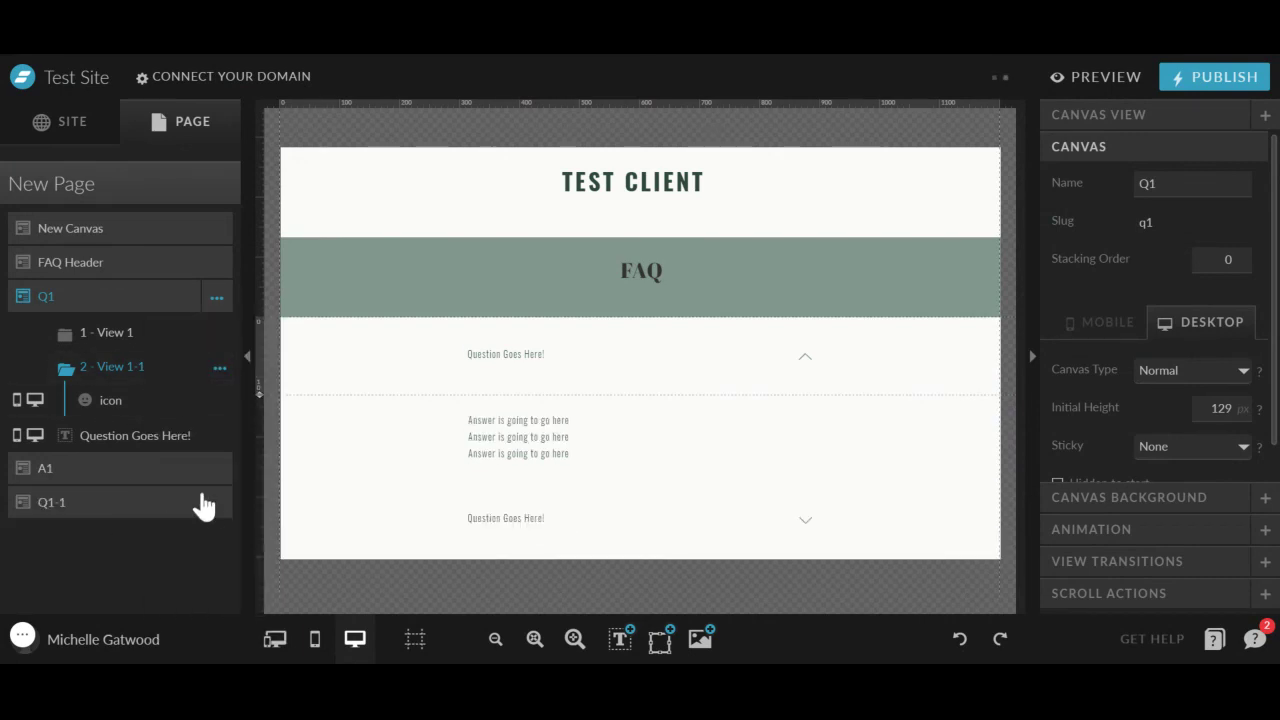
left_click(212, 508)
left_click(216, 366)
left_click(222, 392)
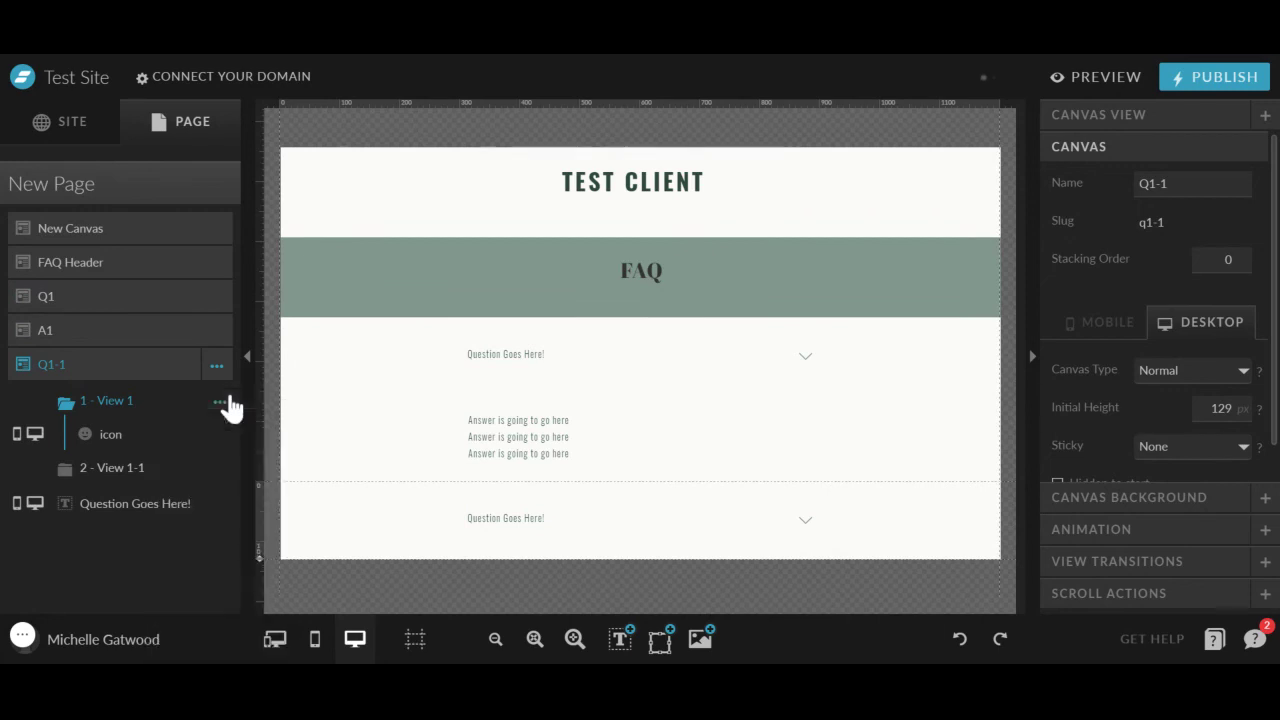
type("Q2")
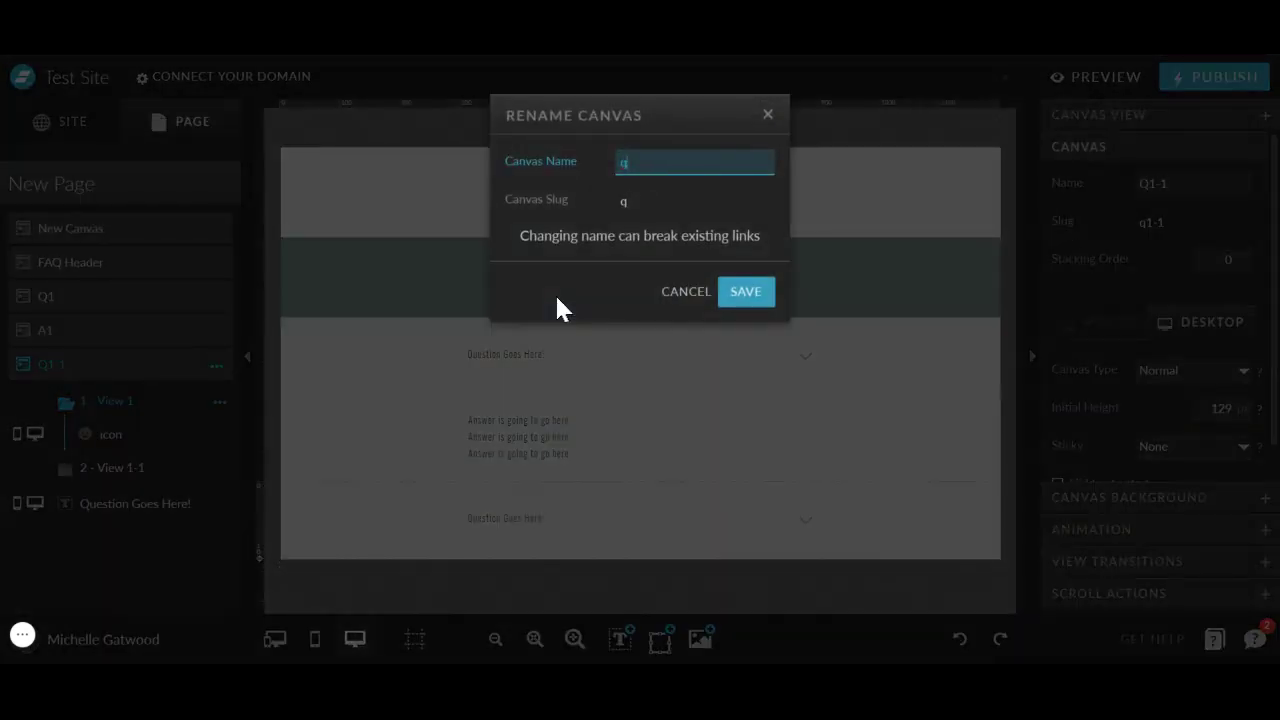
key("BackSpace")
key("BackSpace")
type("Q2")
left_click(760, 290)
Duplicate the A1 canvas, place the copy below Q2, and rename it A2
left_click(118, 338)
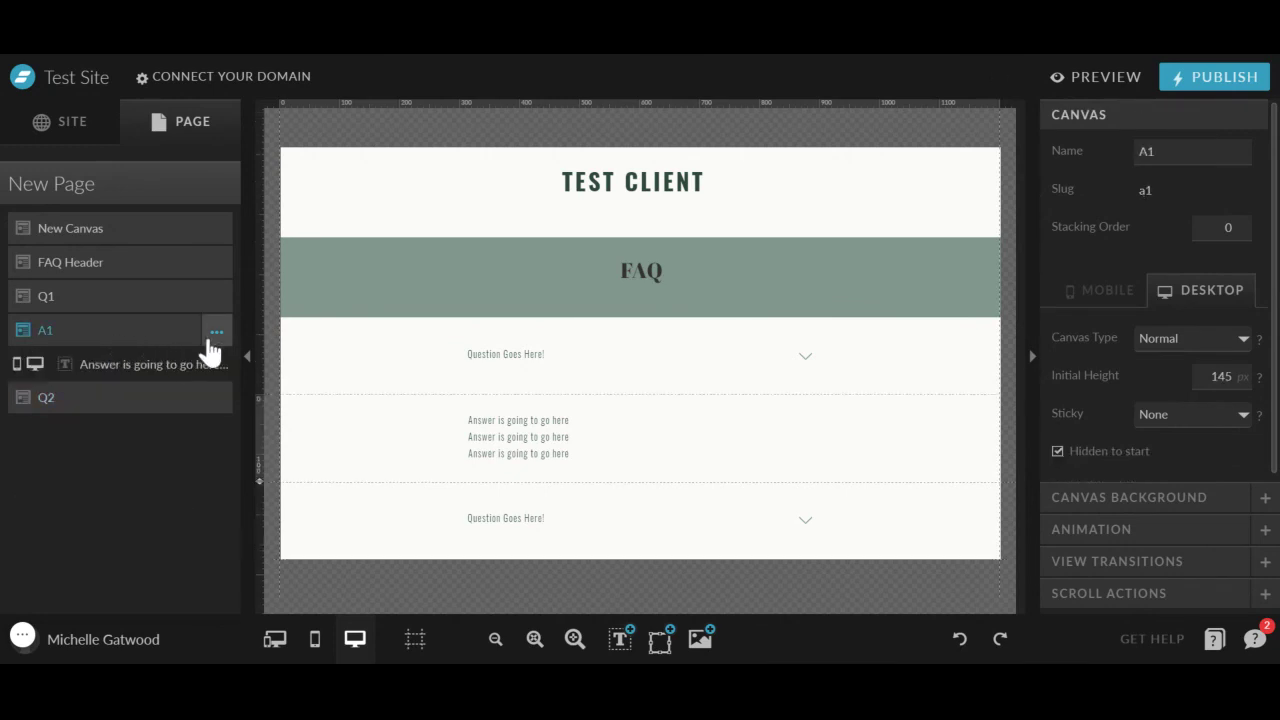
left_click(216, 331)
left_click(205, 412)
left_click_drag(80, 390, 90, 446)
left_click(138, 438)
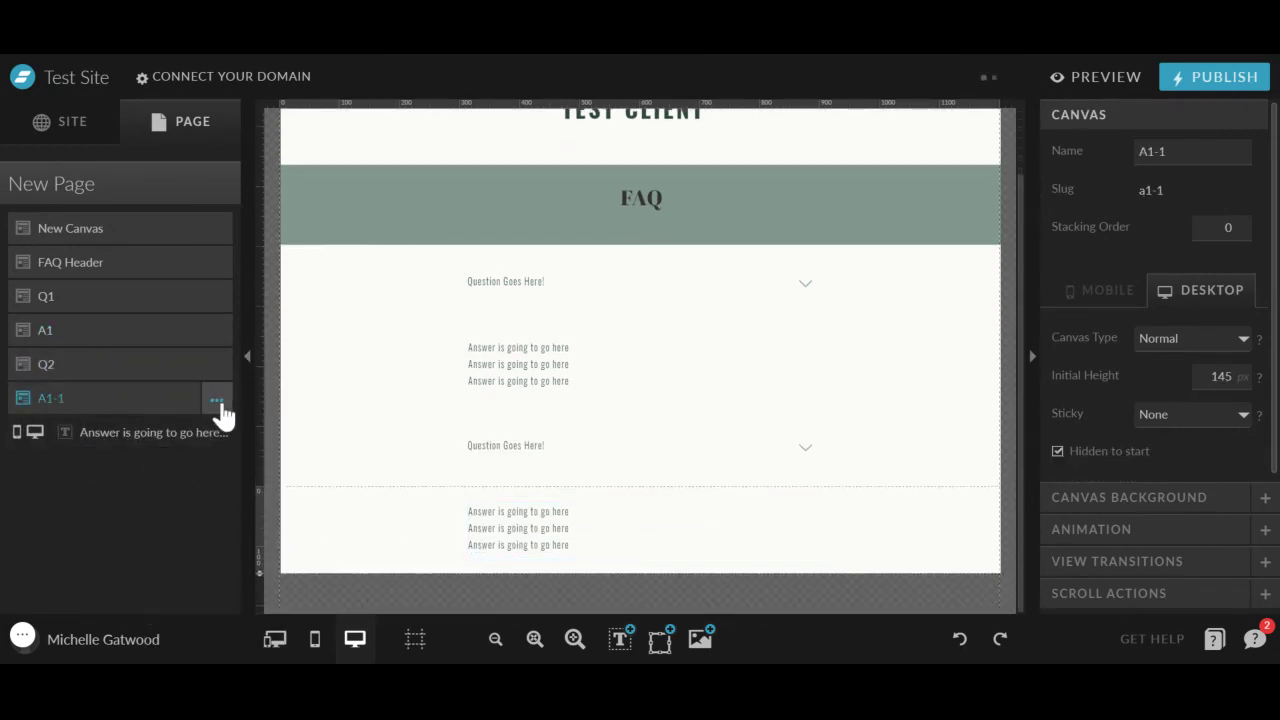
left_click(216, 398)
left_click(225, 429)
type("A2")
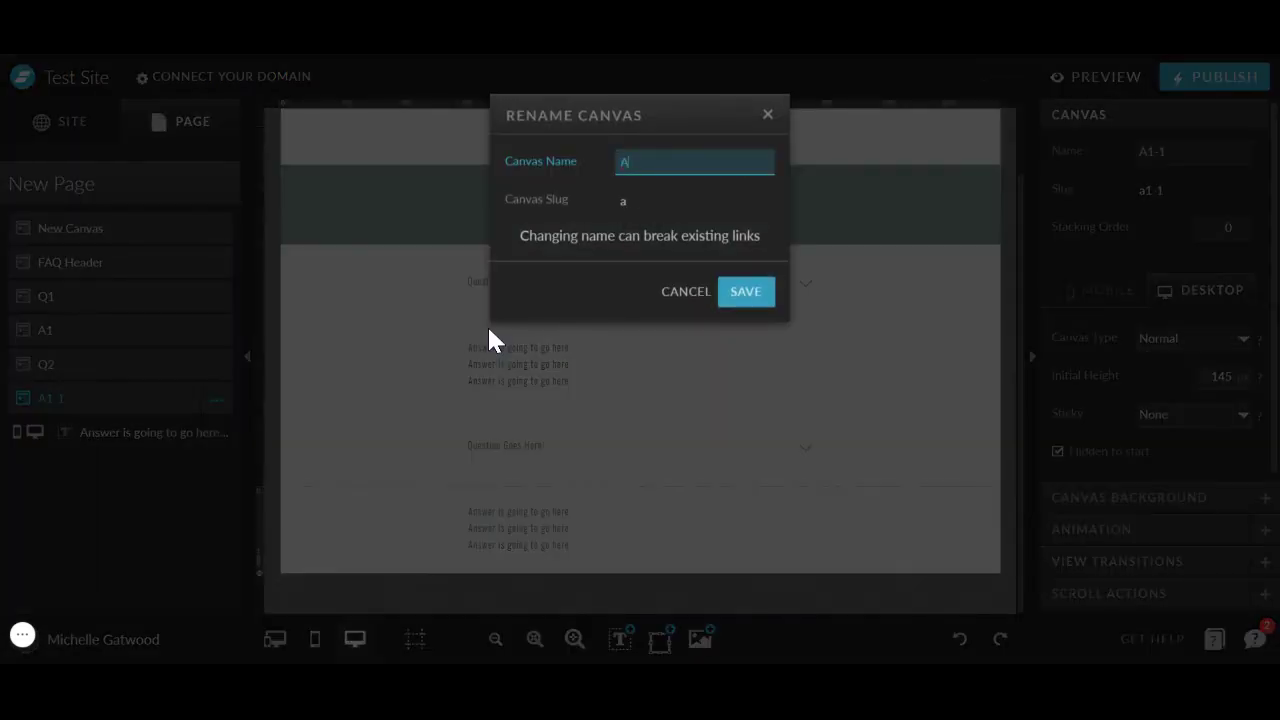
left_click(745, 292)
left_click(94, 367)
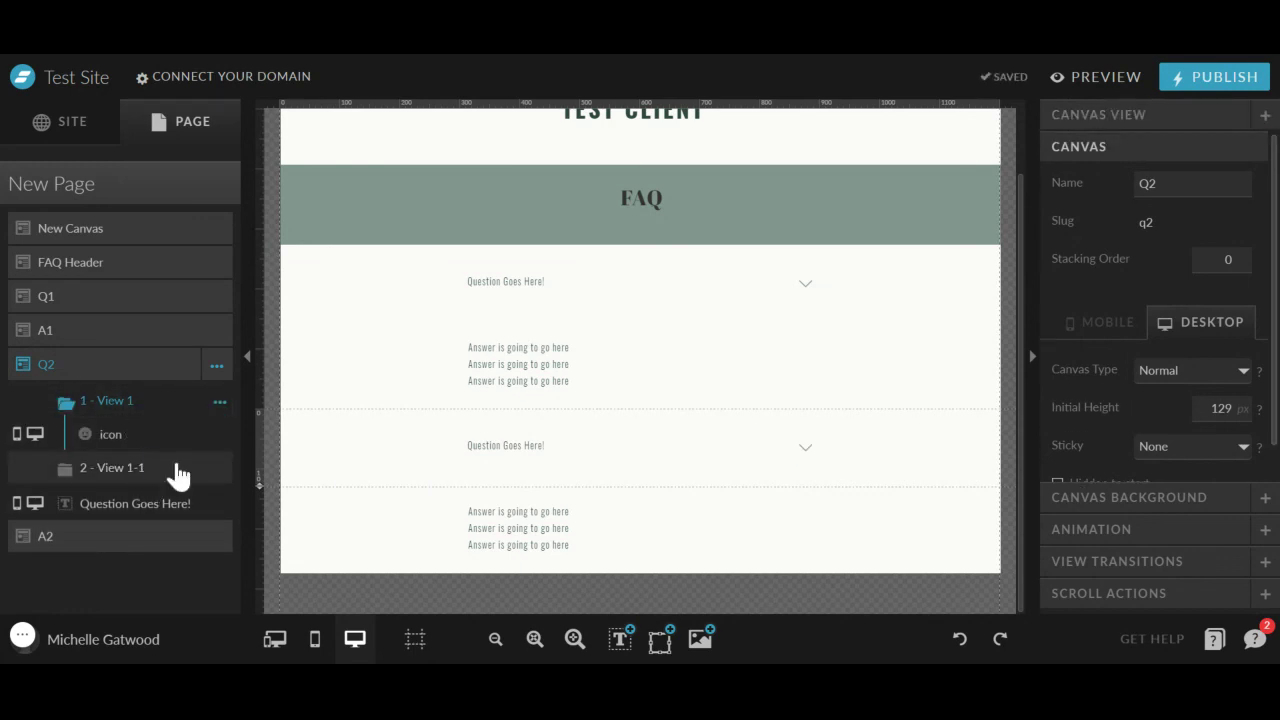
Set the arrow icon in Q2's closed view to show canvas A2
left_click(805, 452)
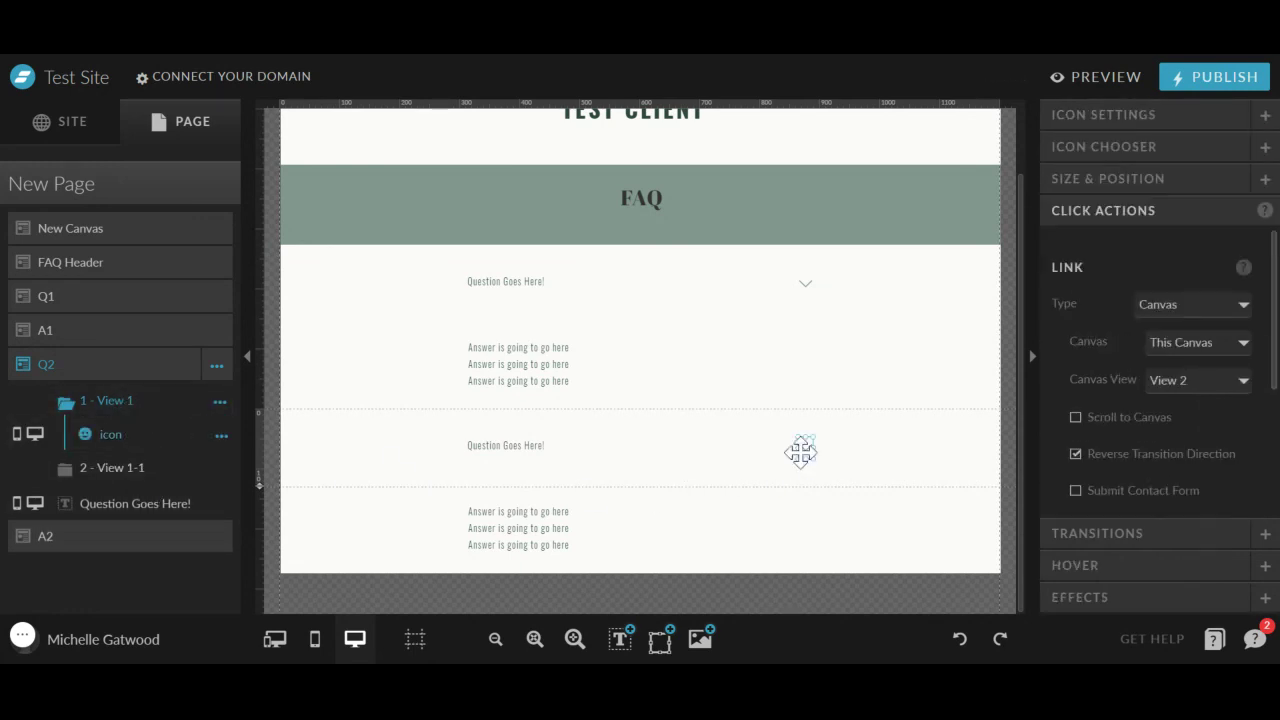
scroll(1275, 412, "down", 1)
scroll(1270, 412, "down", 3)
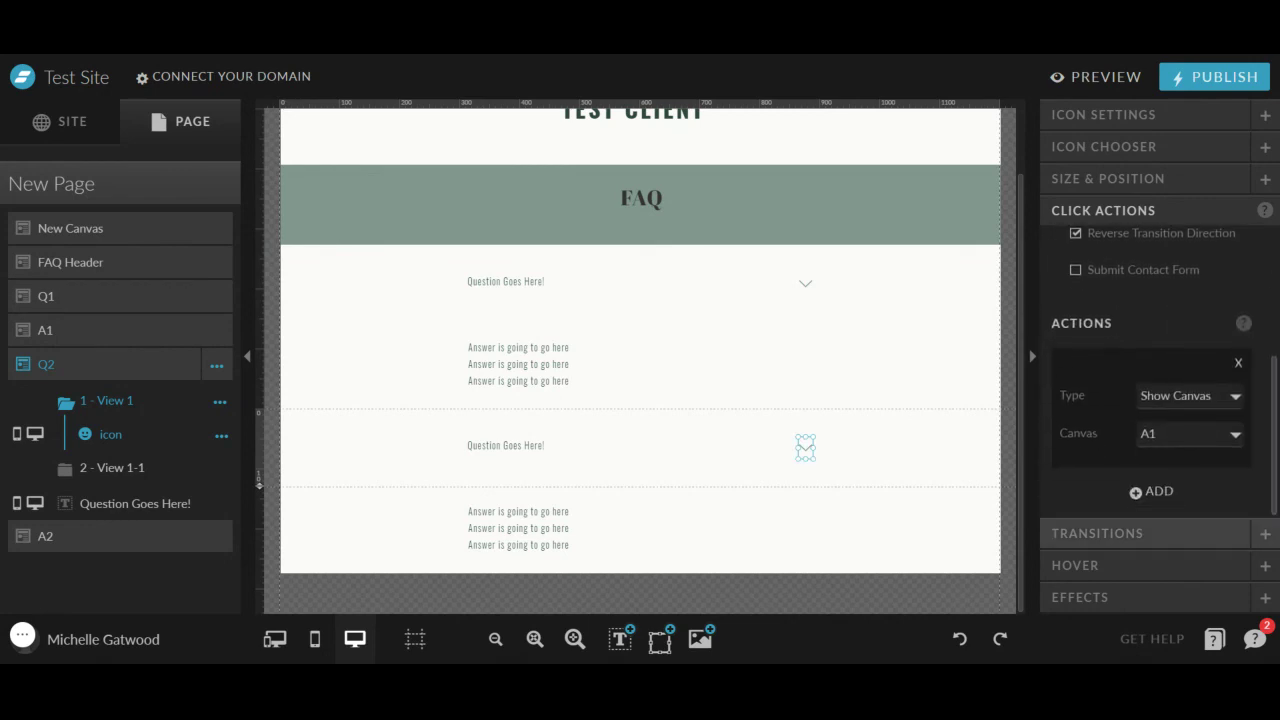
left_click(1209, 432)
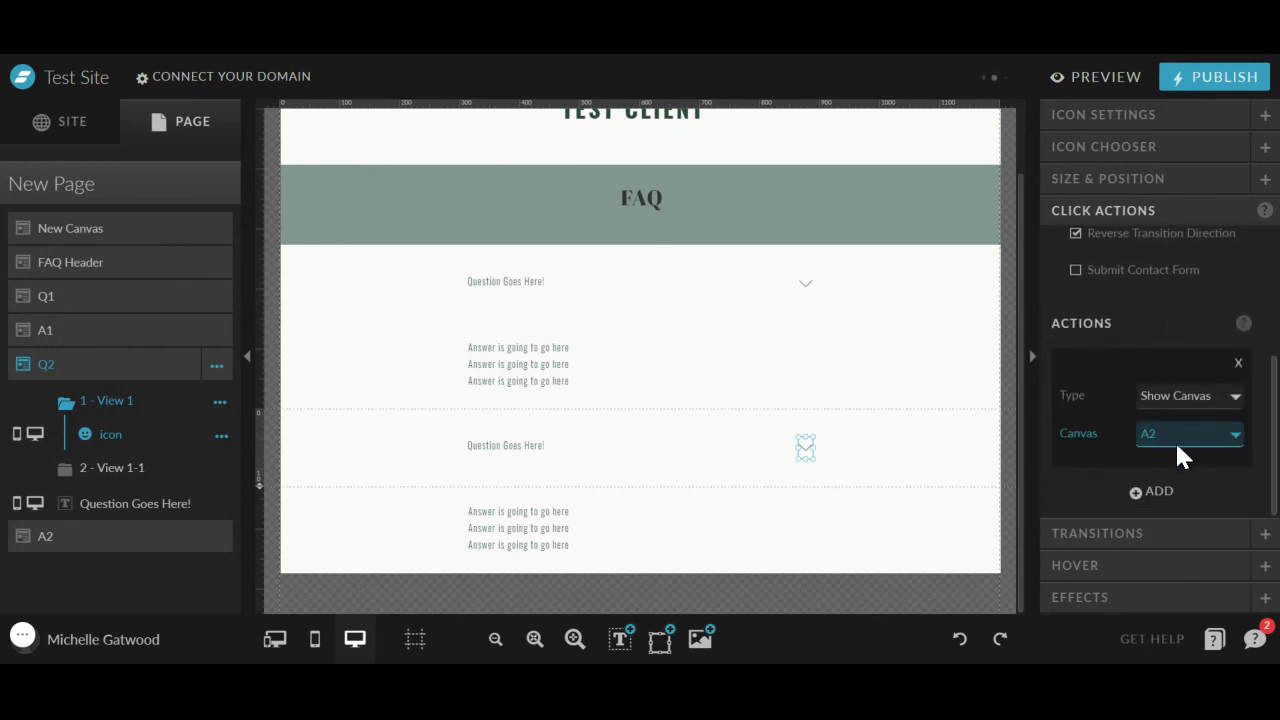
Set the up-arrow icon in Q2's open view to hide canvas A2
left_click(115, 470)
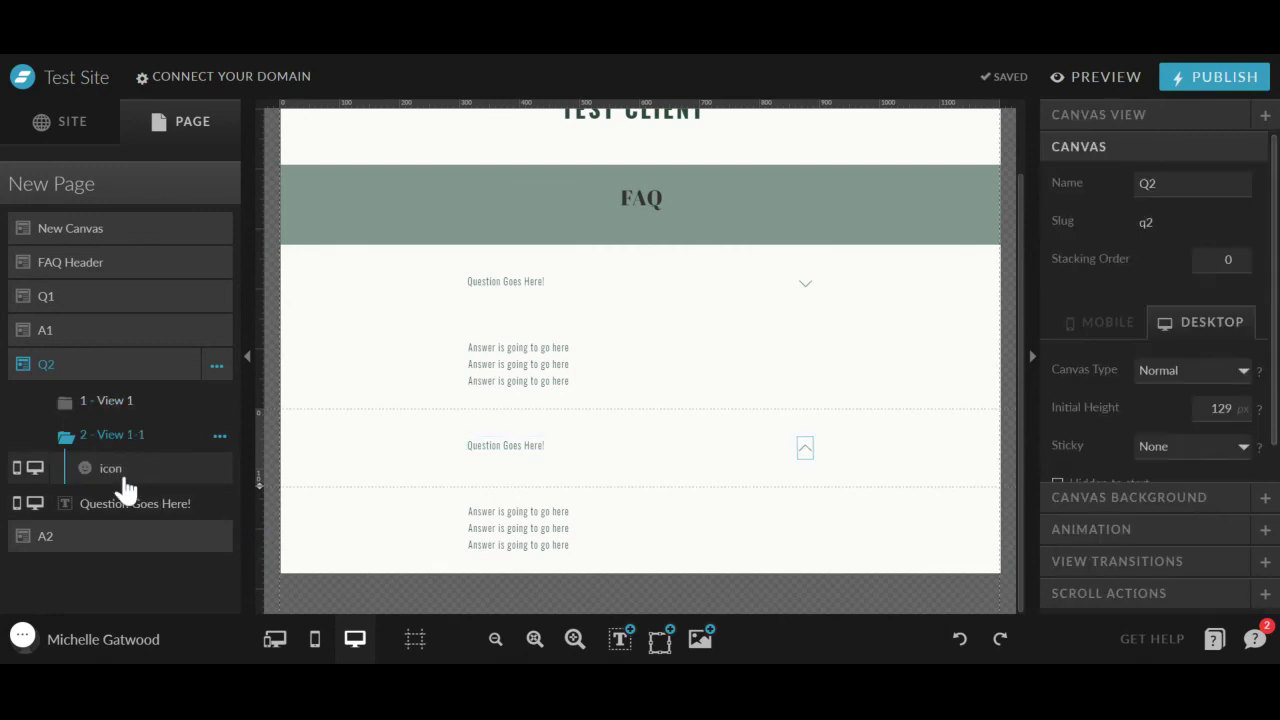
left_click(803, 449)
left_click_drag(1276, 355, 1276, 490)
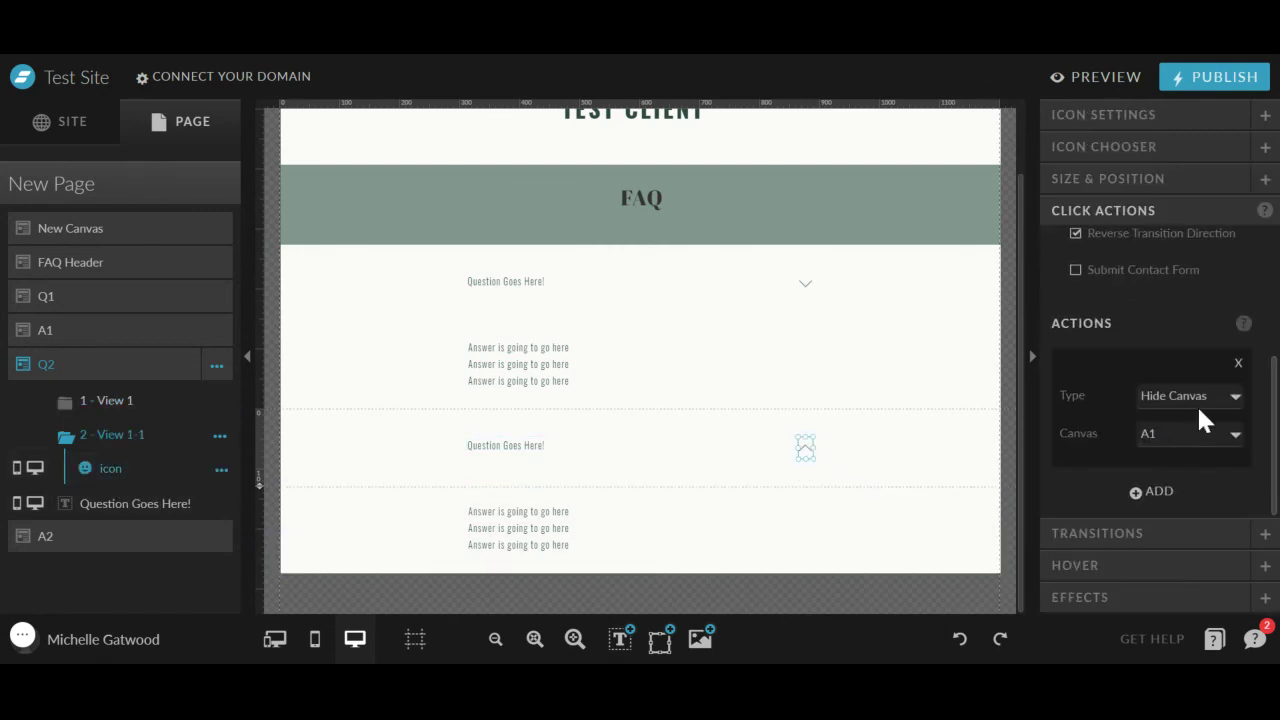
left_click(1257, 429)
left_click(960, 490)
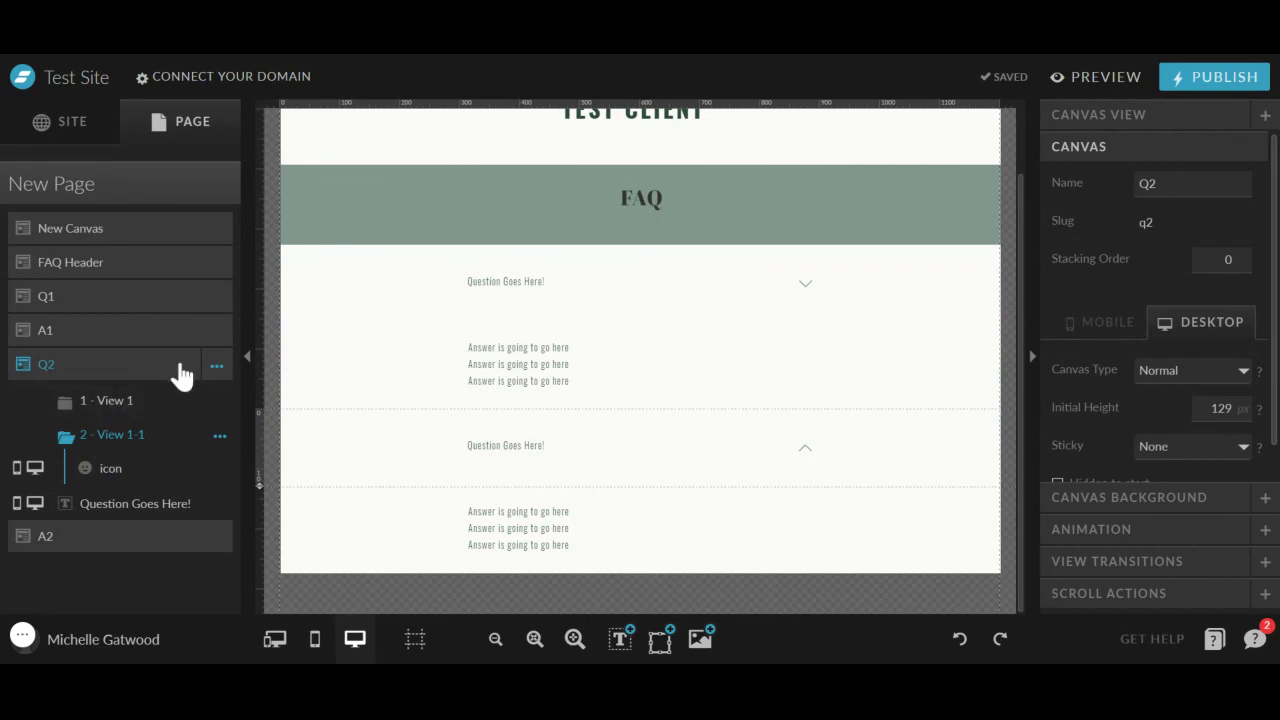
Preview the site and expand then collapse the first question's answer
left_click(1088, 80)
left_click_drag(1229, 220, 1232, 418)
left_click(902, 368)
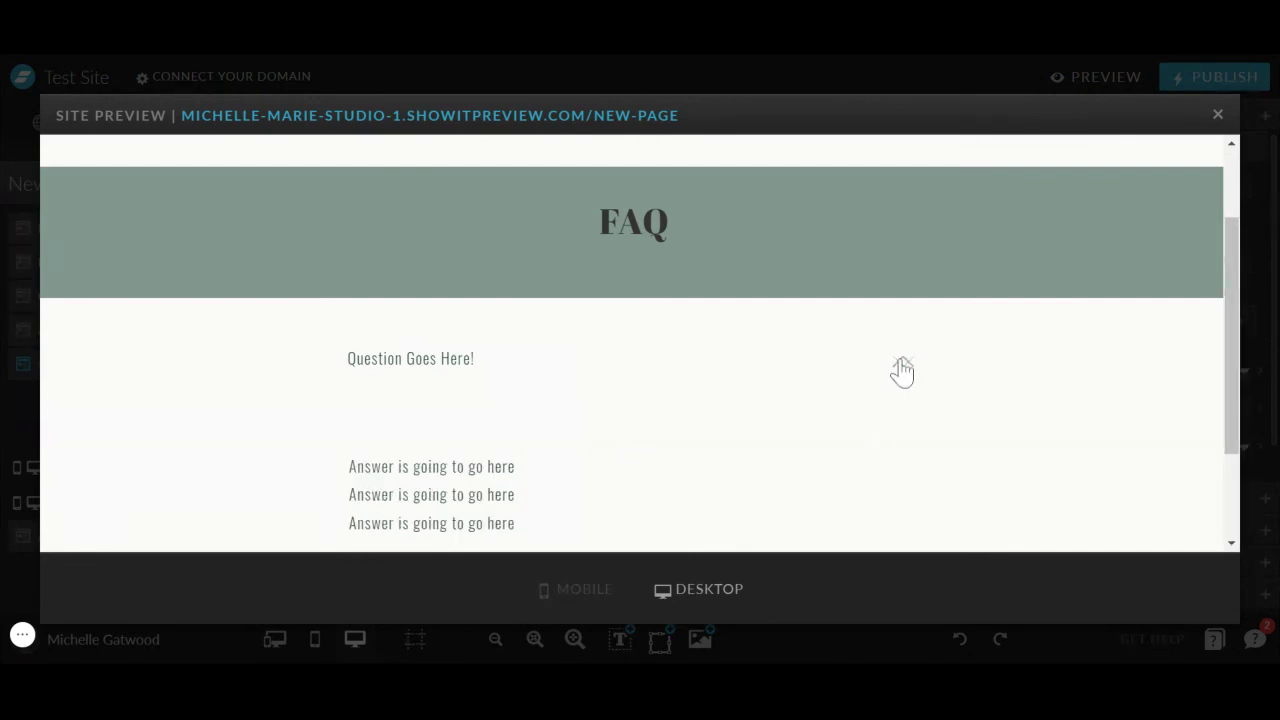
scroll(923, 349, "down", 2)
left_click(908, 226)
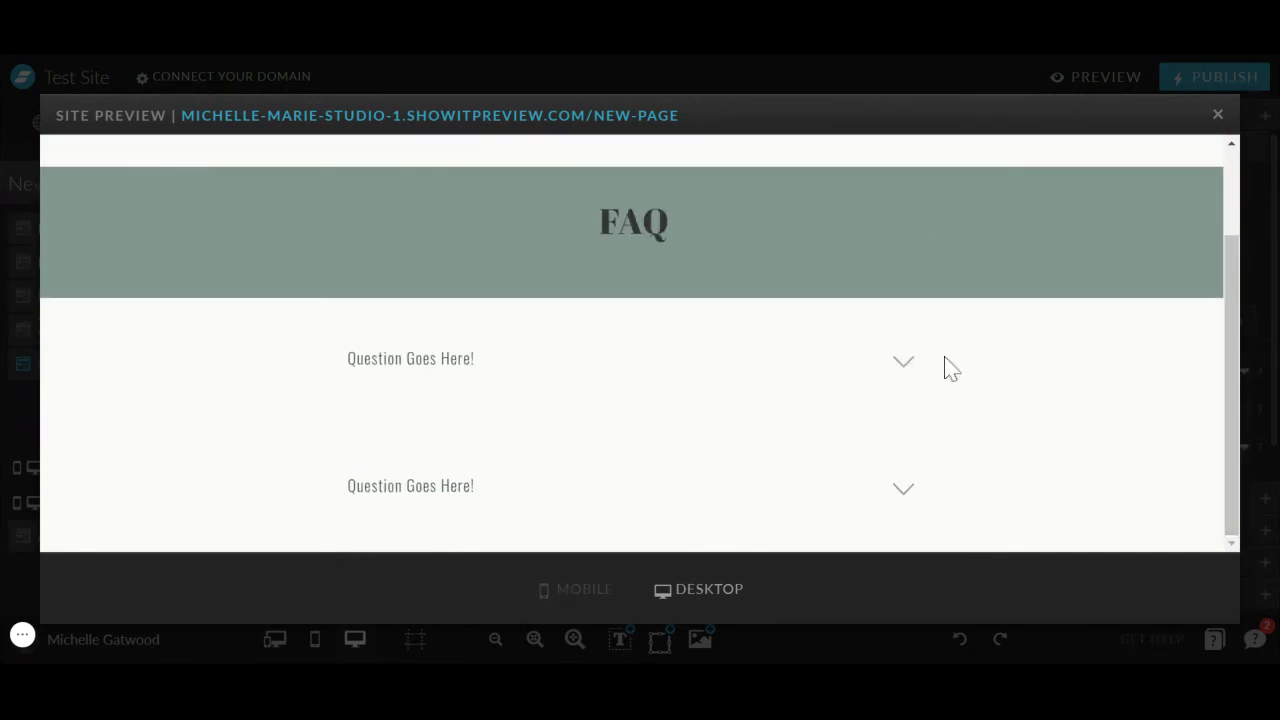
Expand and collapse the second question's answer in the preview
left_click(910, 496)
scroll(950, 443, "down", 2)
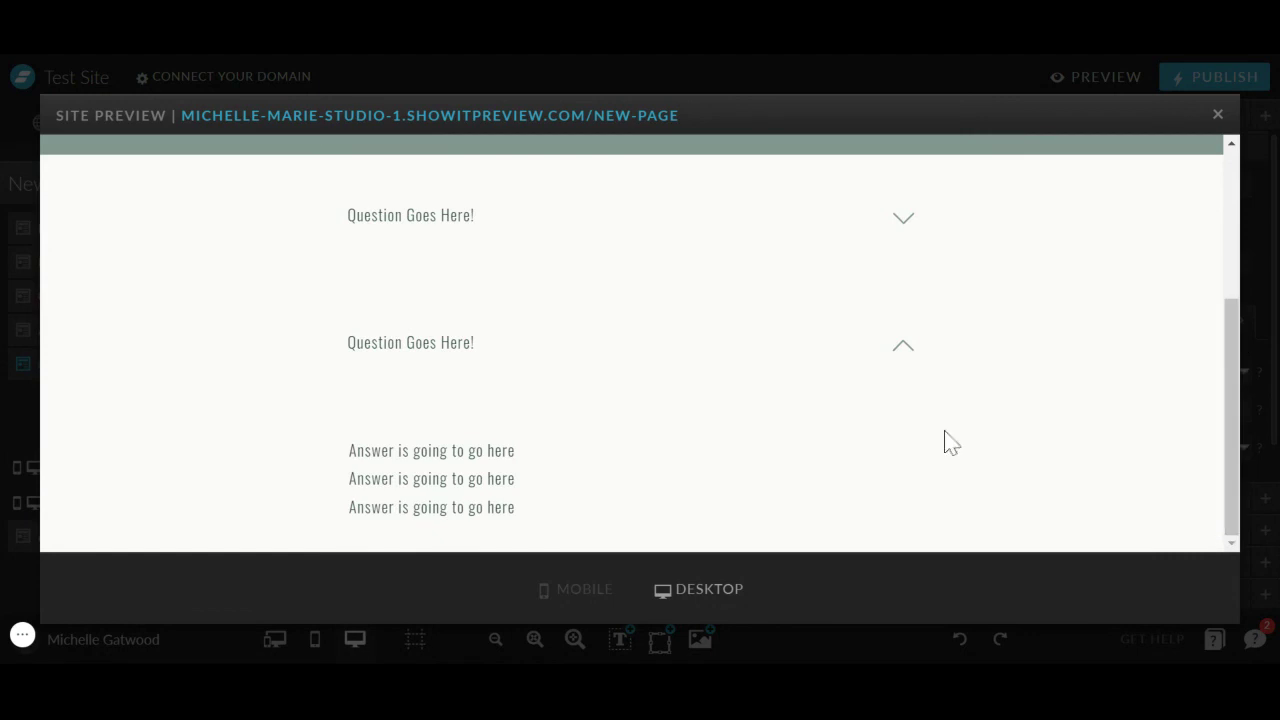
left_click(910, 362)
scroll(1050, 300, "up", 2)
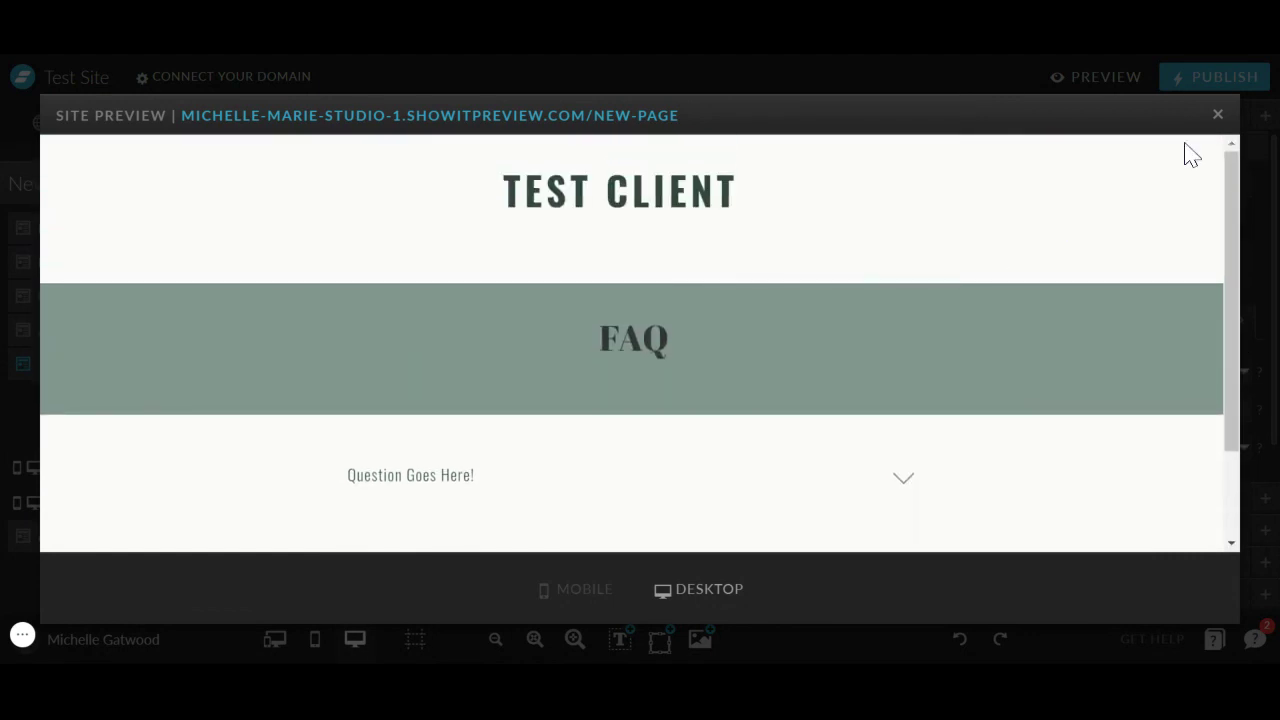
scroll(994, 360, "down", 1)
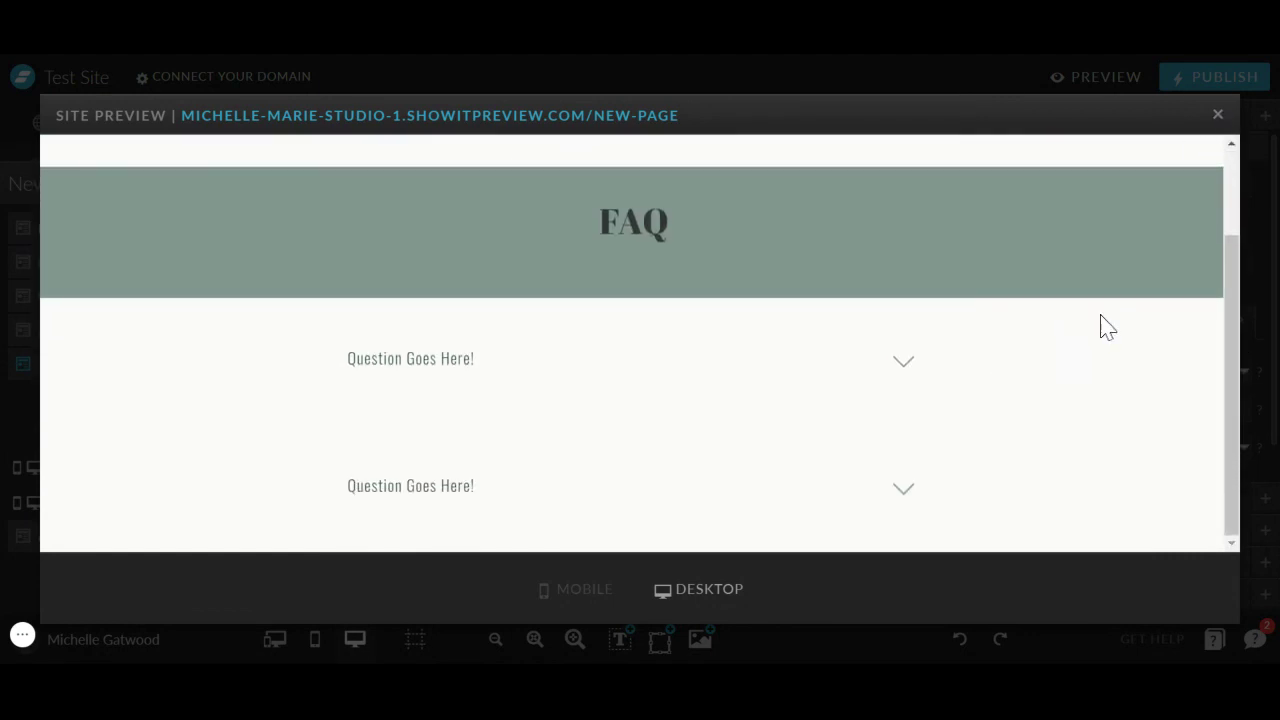